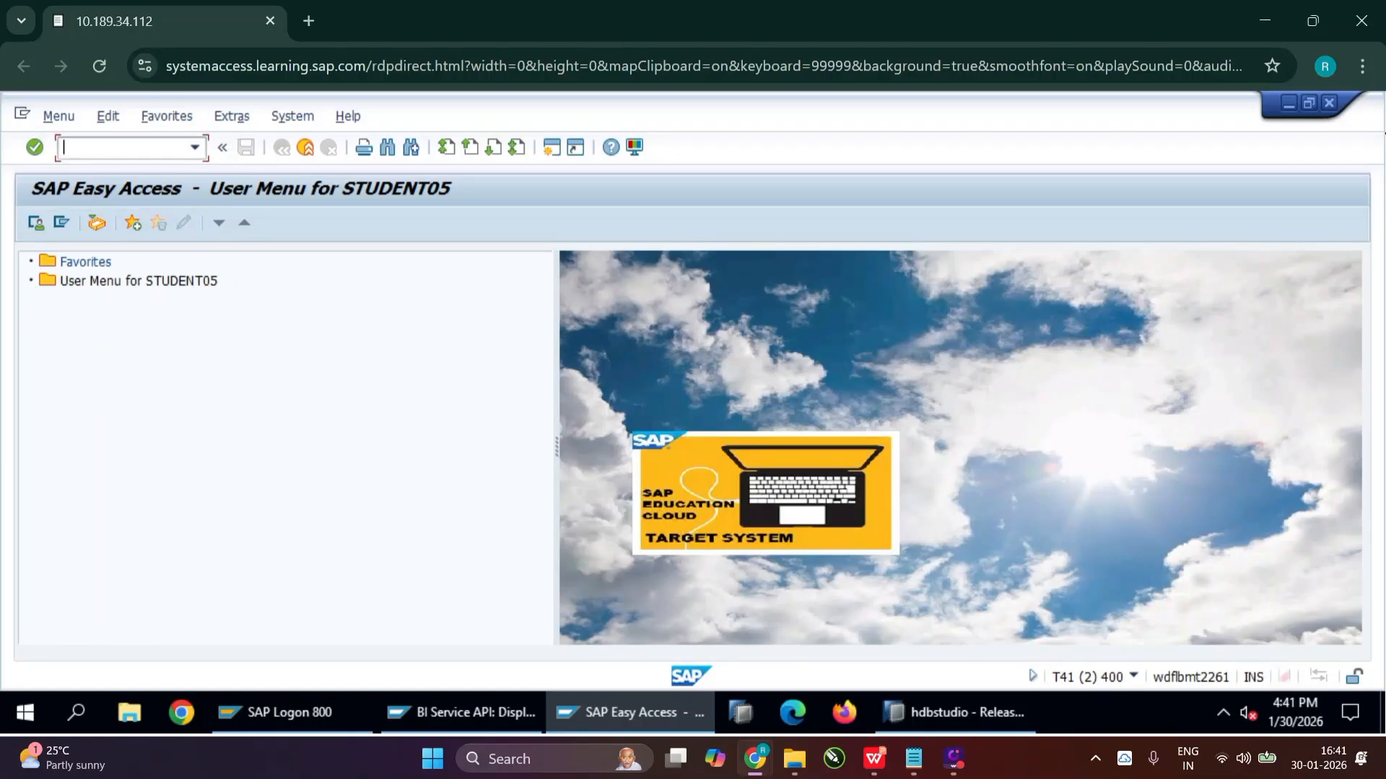
Step: Display DataSource ZDS_SALES_DATA in transaction RSA2 and check its application component
type("rsa2")
key("Return")
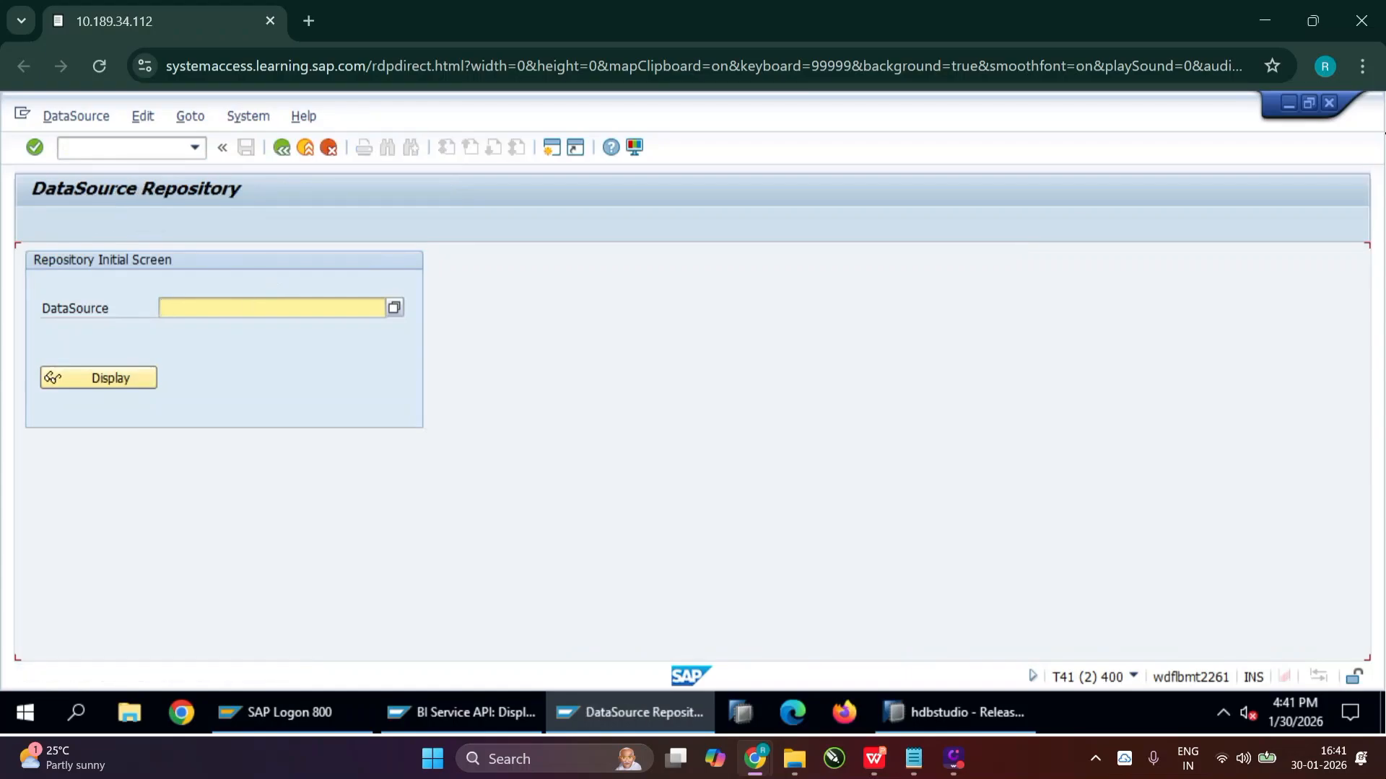
left_click(239, 313)
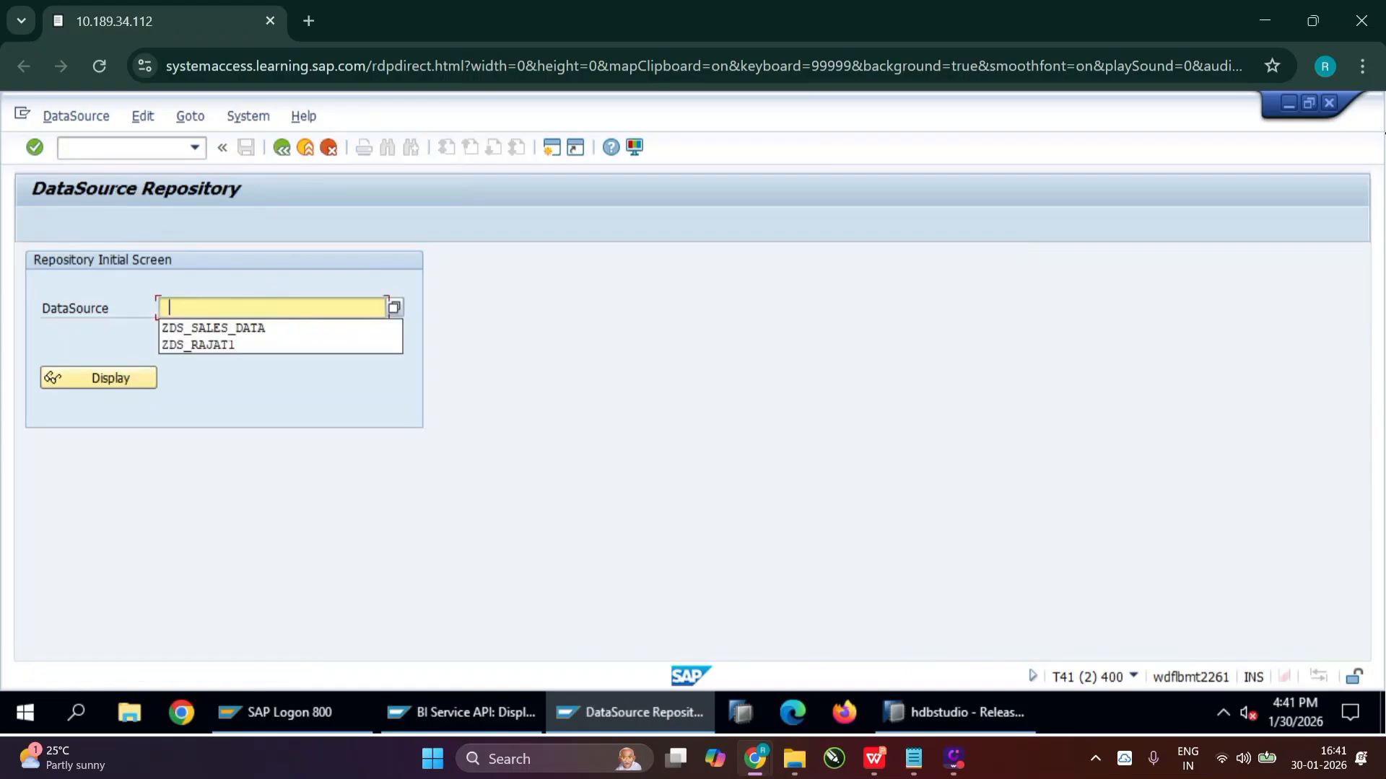
left_click(173, 335)
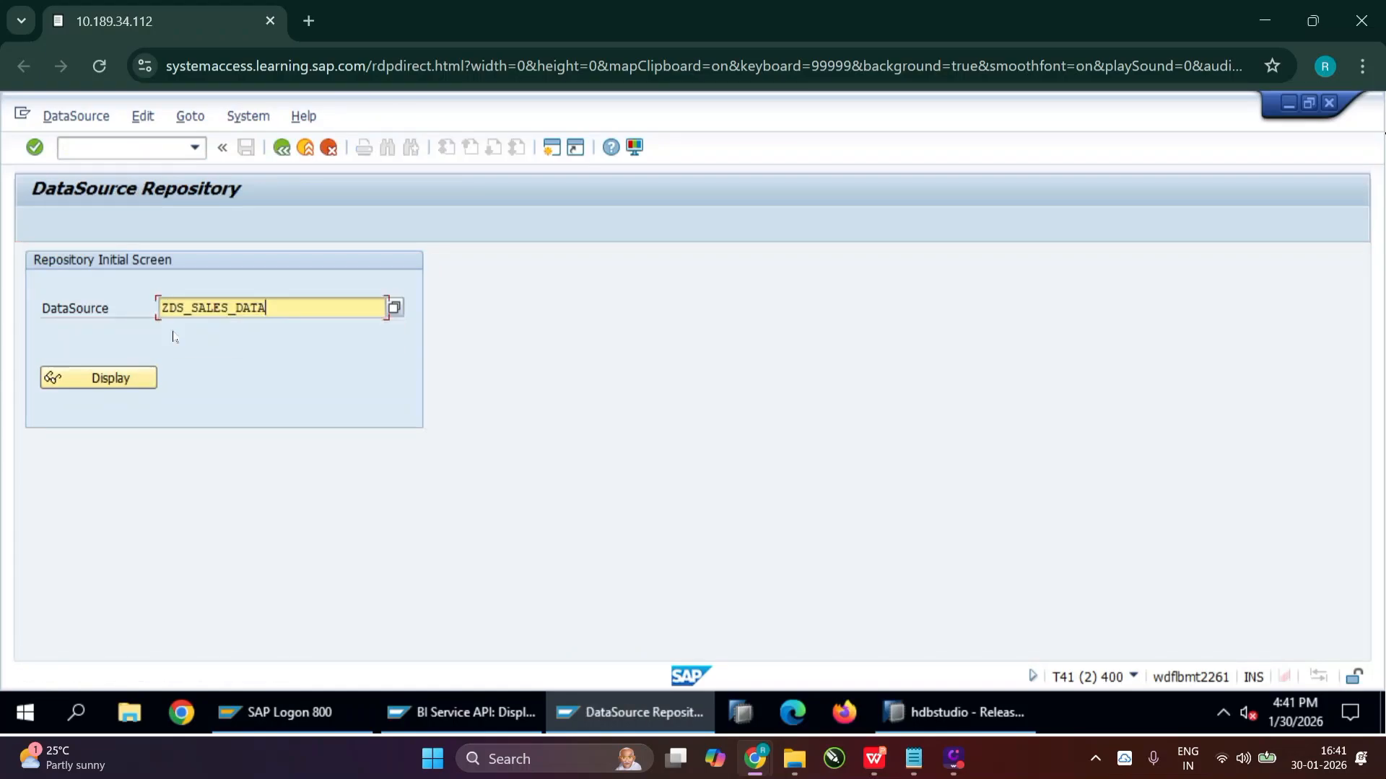
left_click(119, 379)
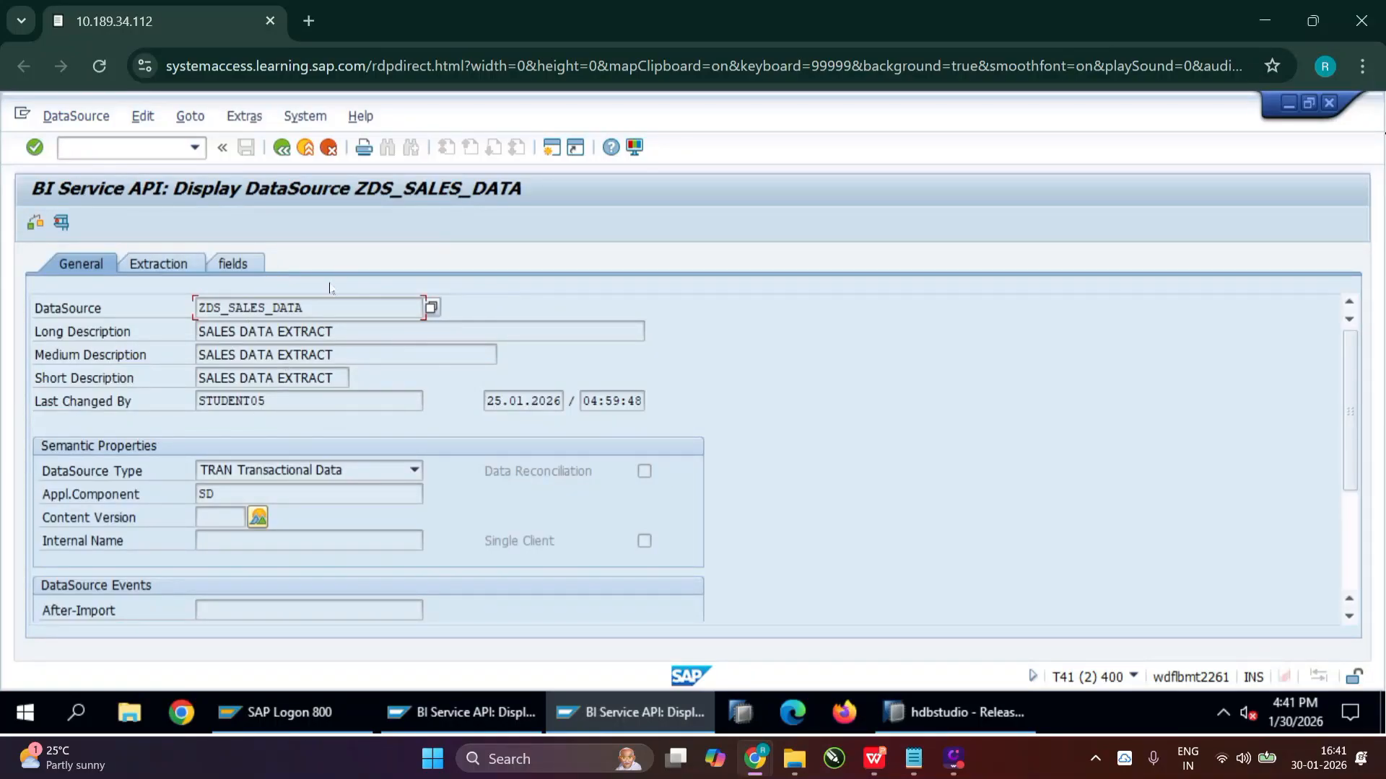
left_click_drag(216, 494, 198, 495)
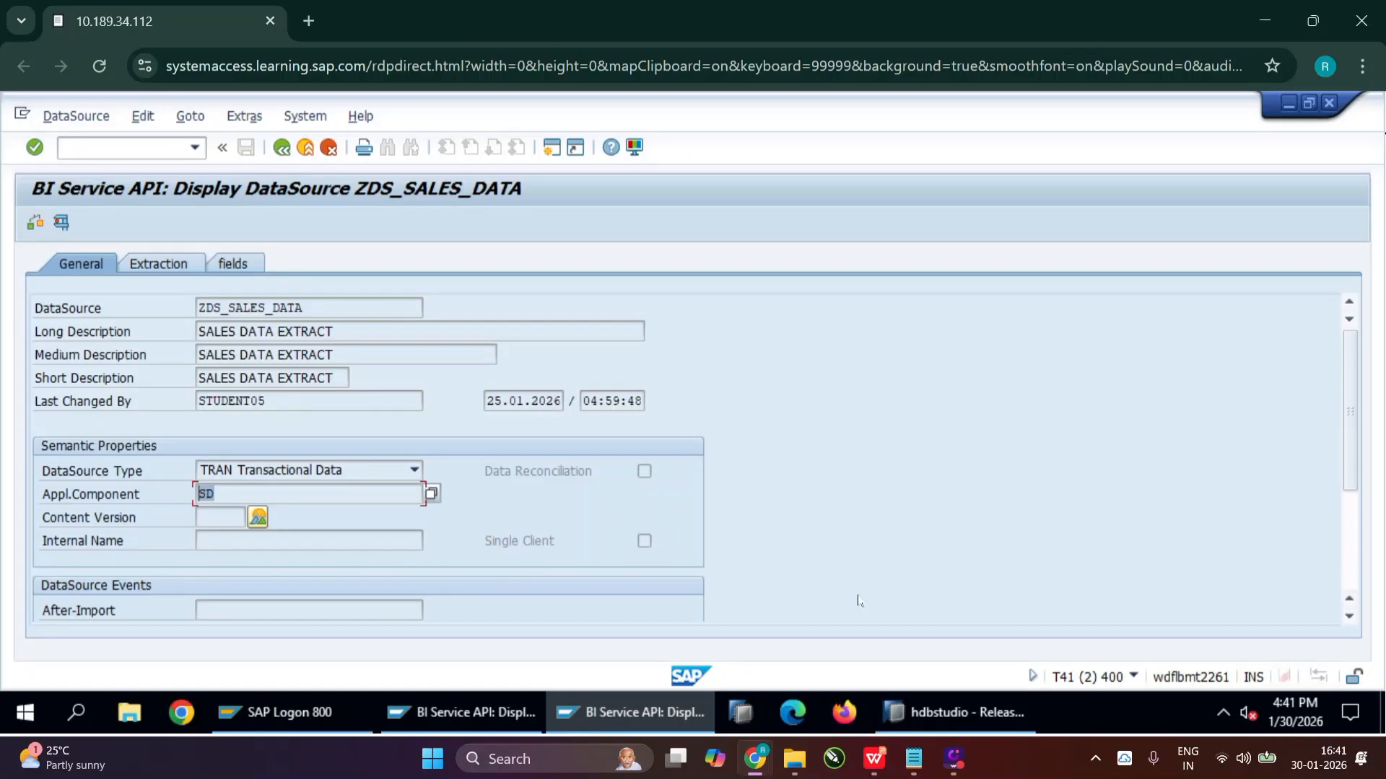
Step: Switch to SAP HANA Studio and expand Data Sources through ODP-SAP T41(400), SAP and SAP Application Components to Sales and Distribution
left_click(950, 708)
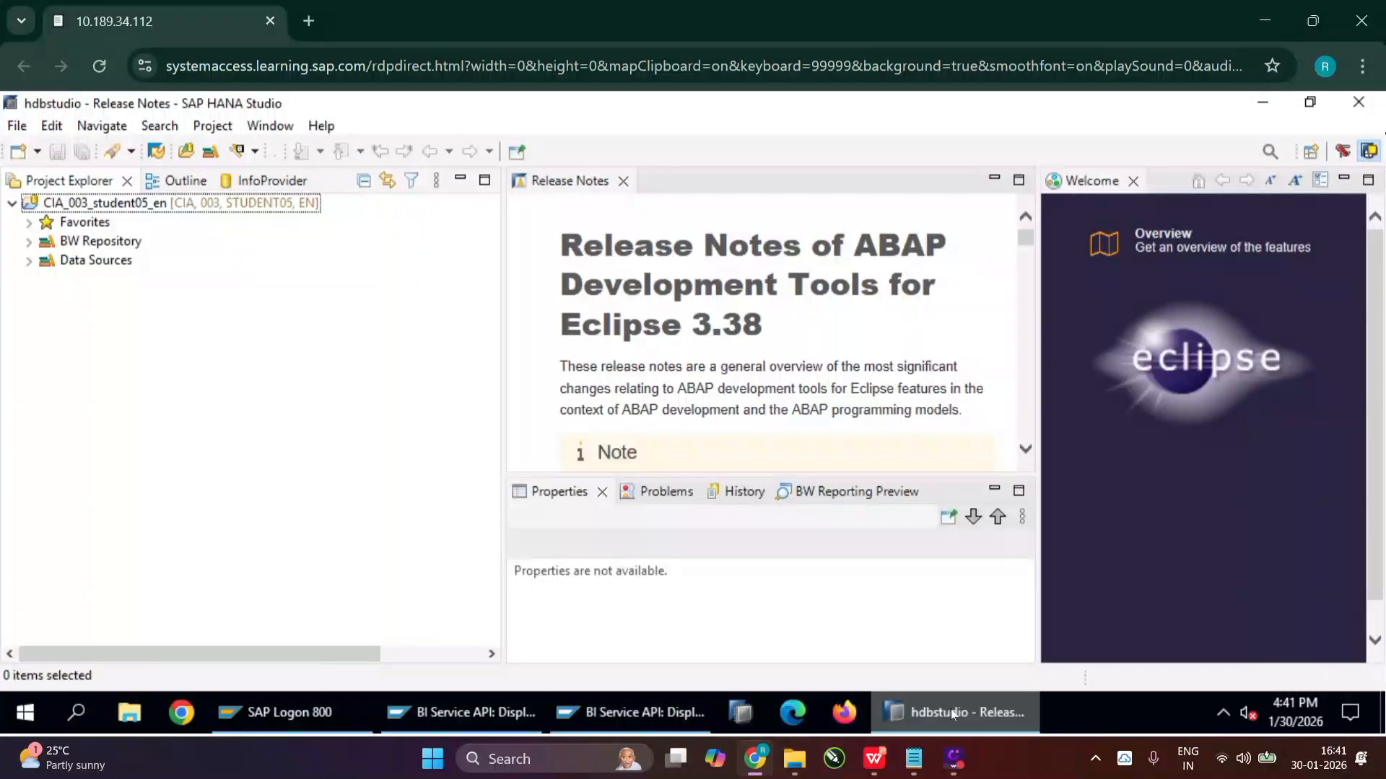
left_click(29, 261)
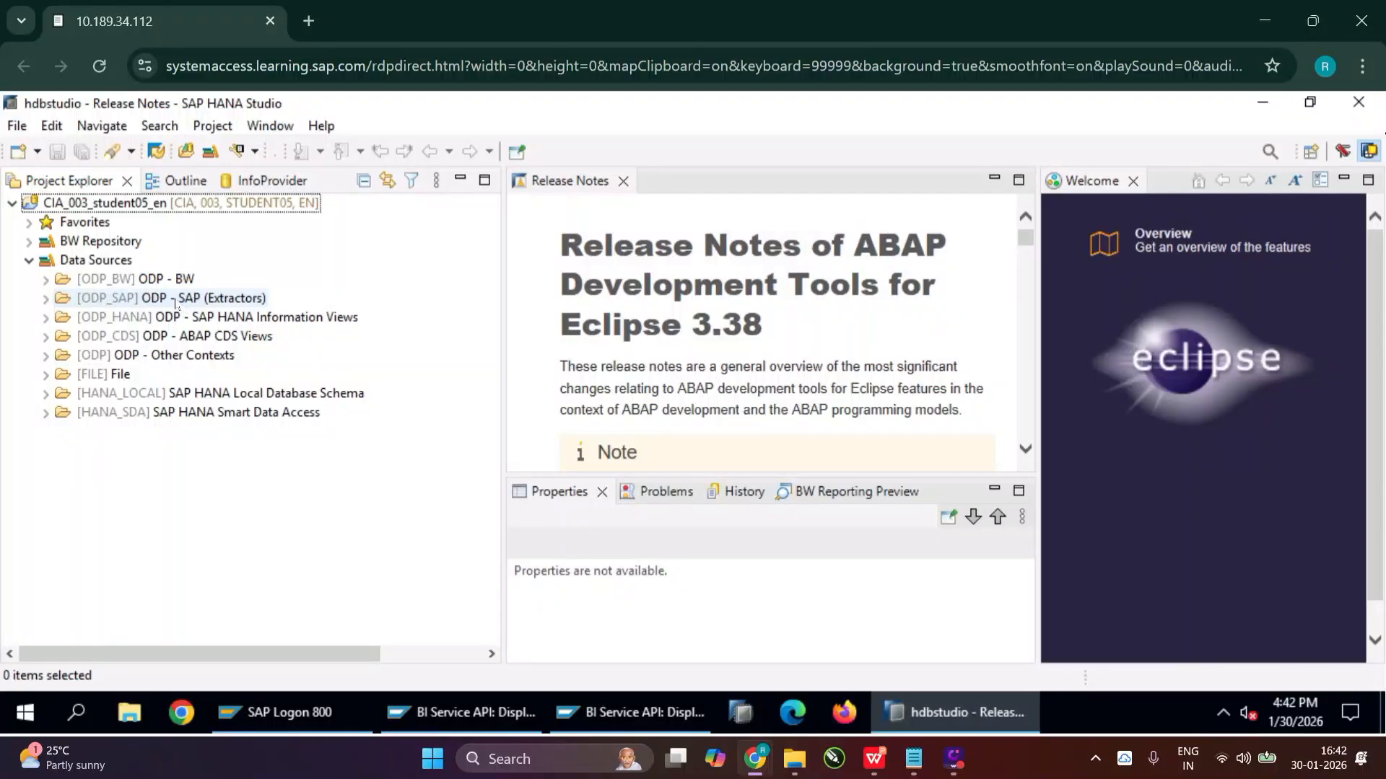
left_click(45, 299)
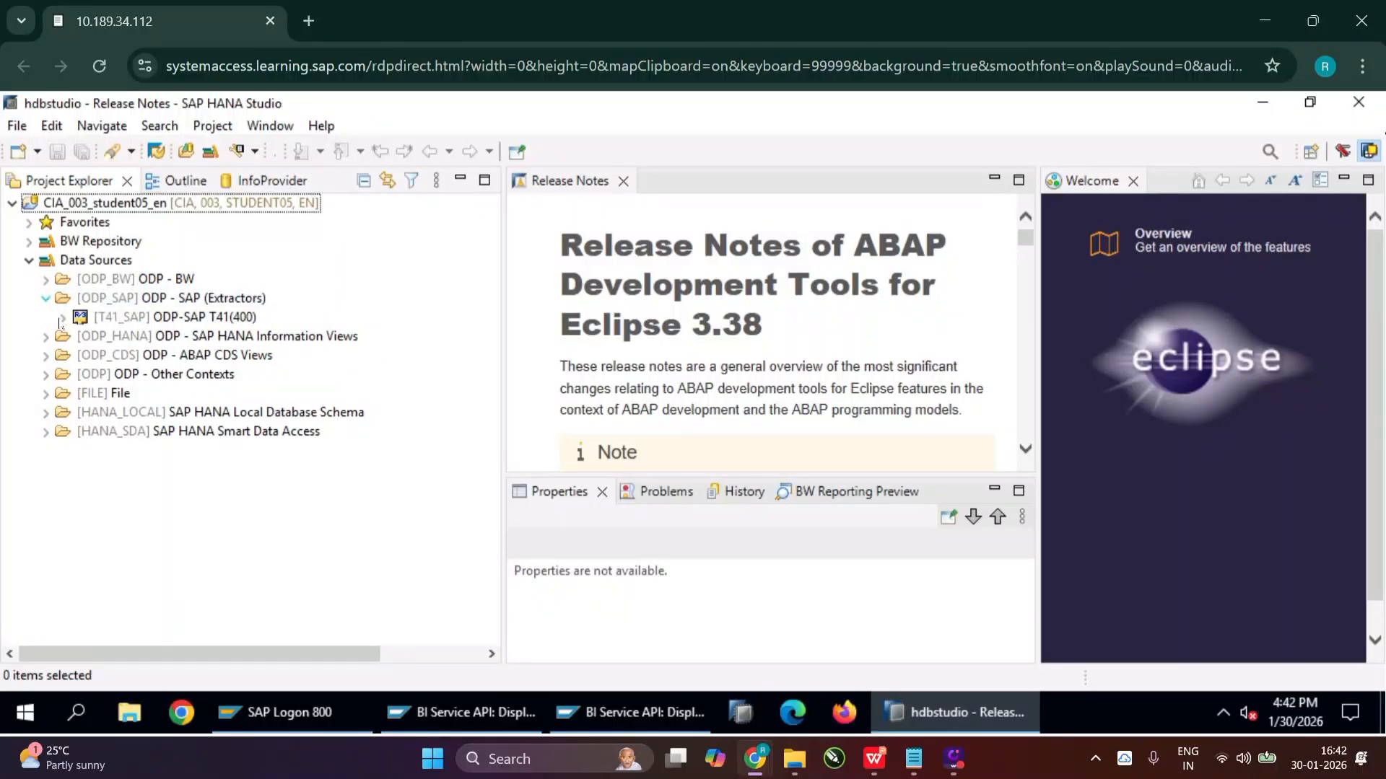
left_click(63, 317)
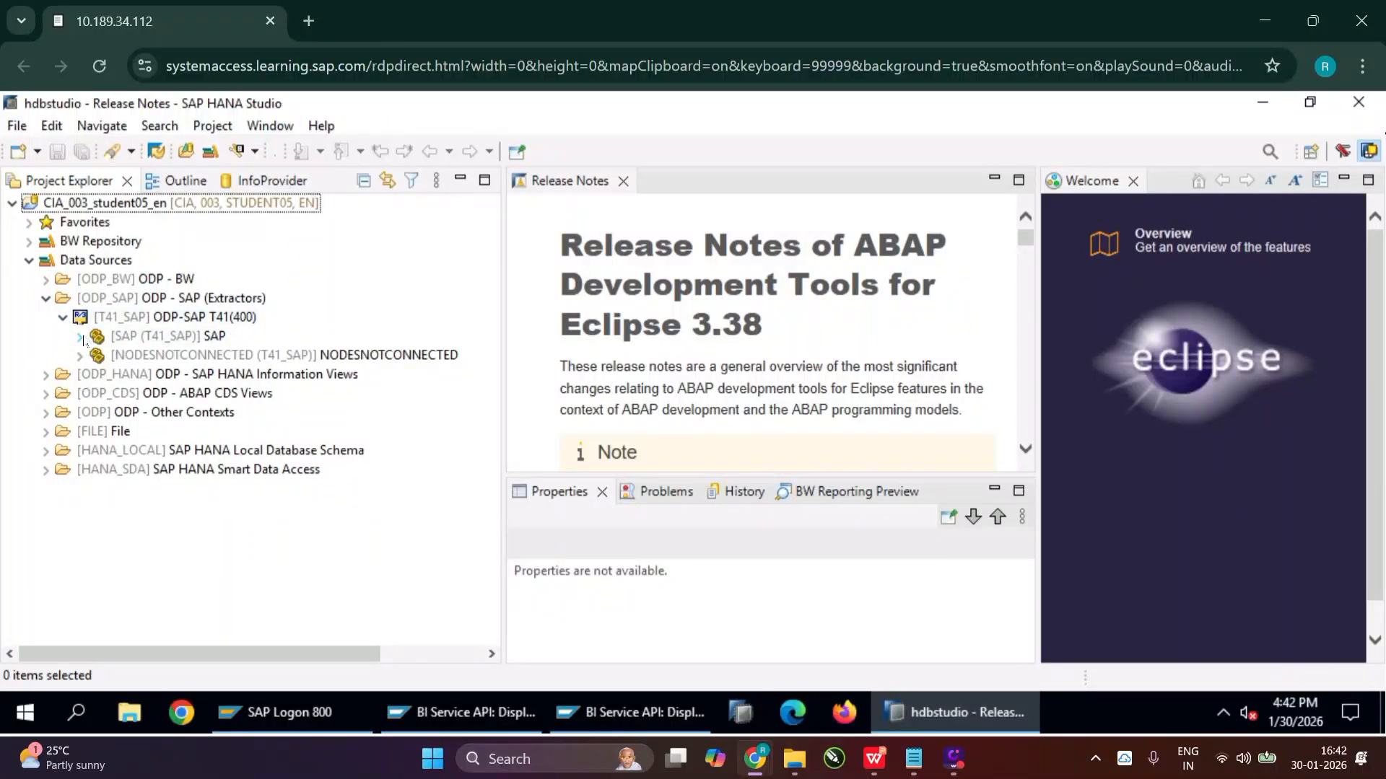
left_click(80, 337)
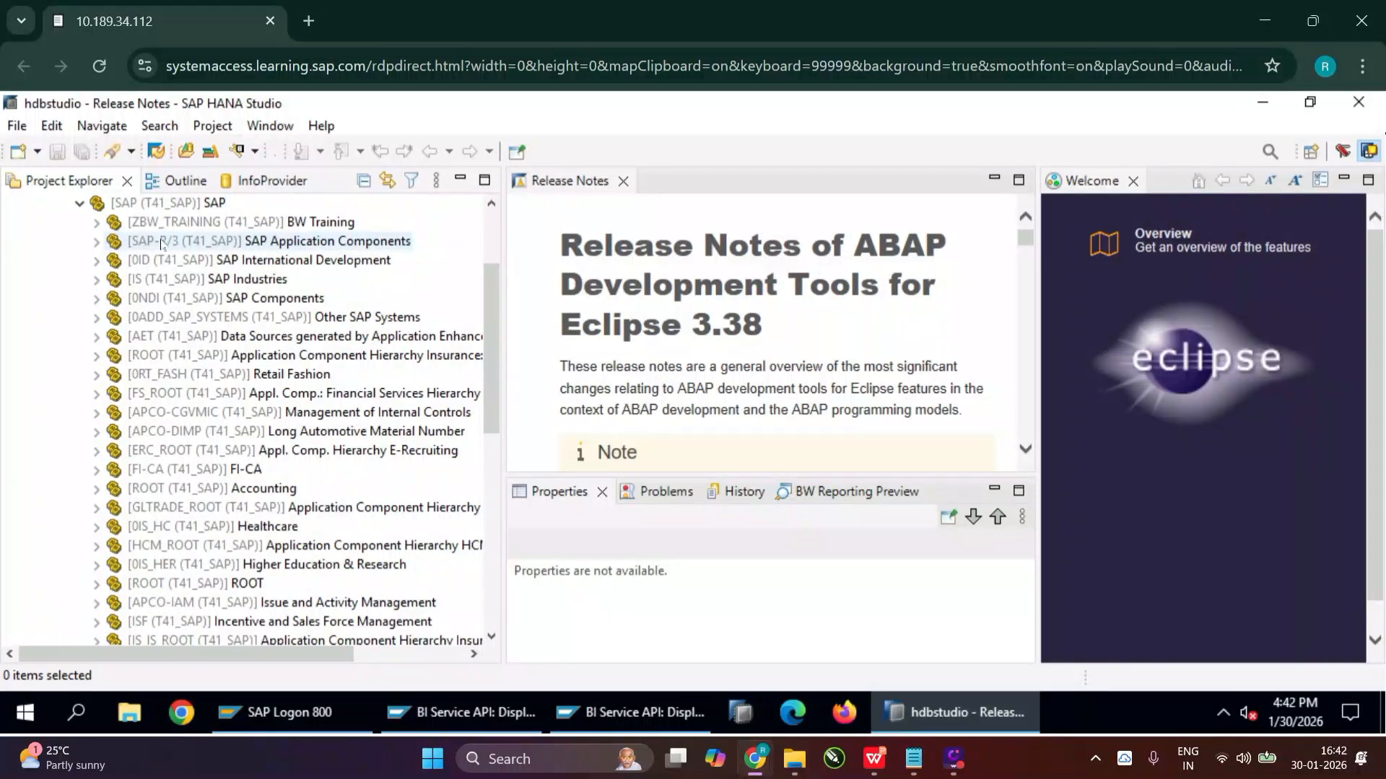
left_click(97, 241)
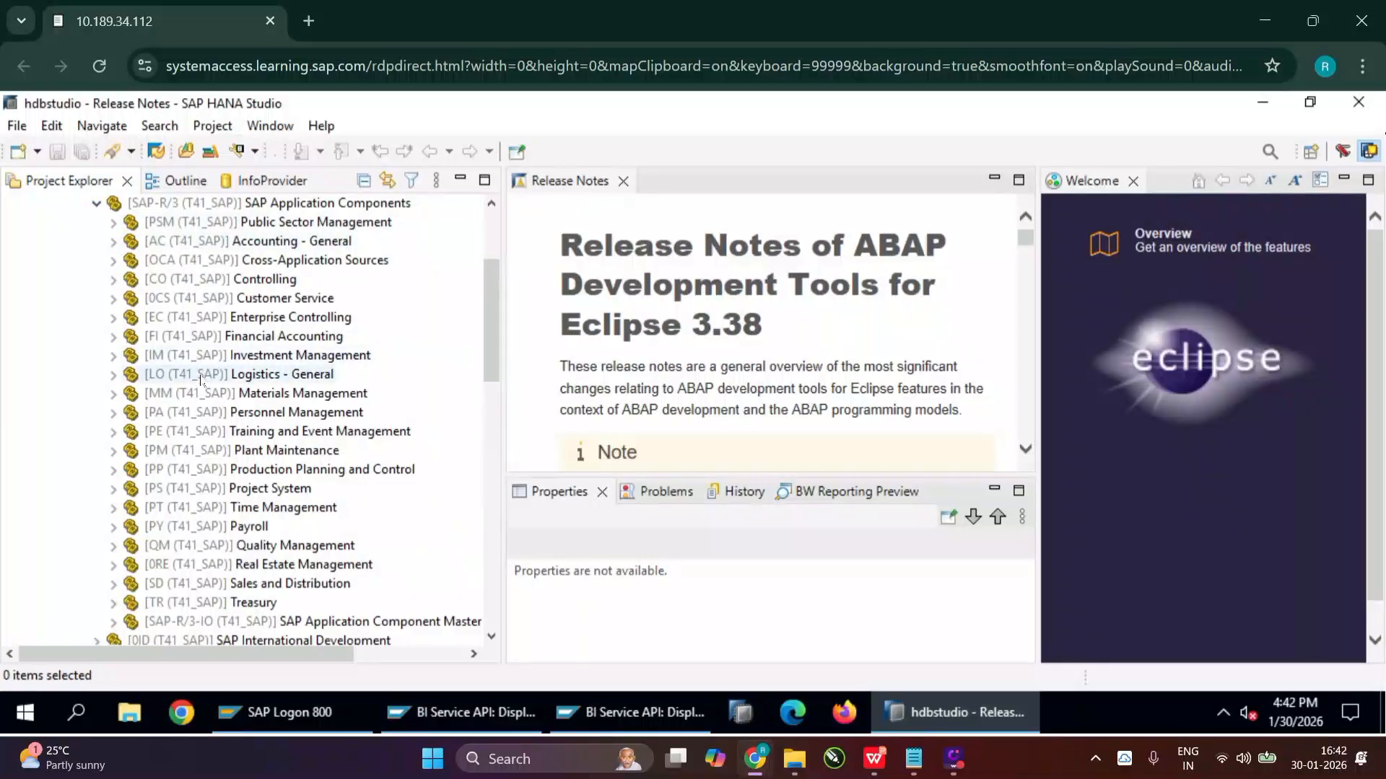
scroll(198, 375, "down", 1)
scroll(201, 380, "up", 1)
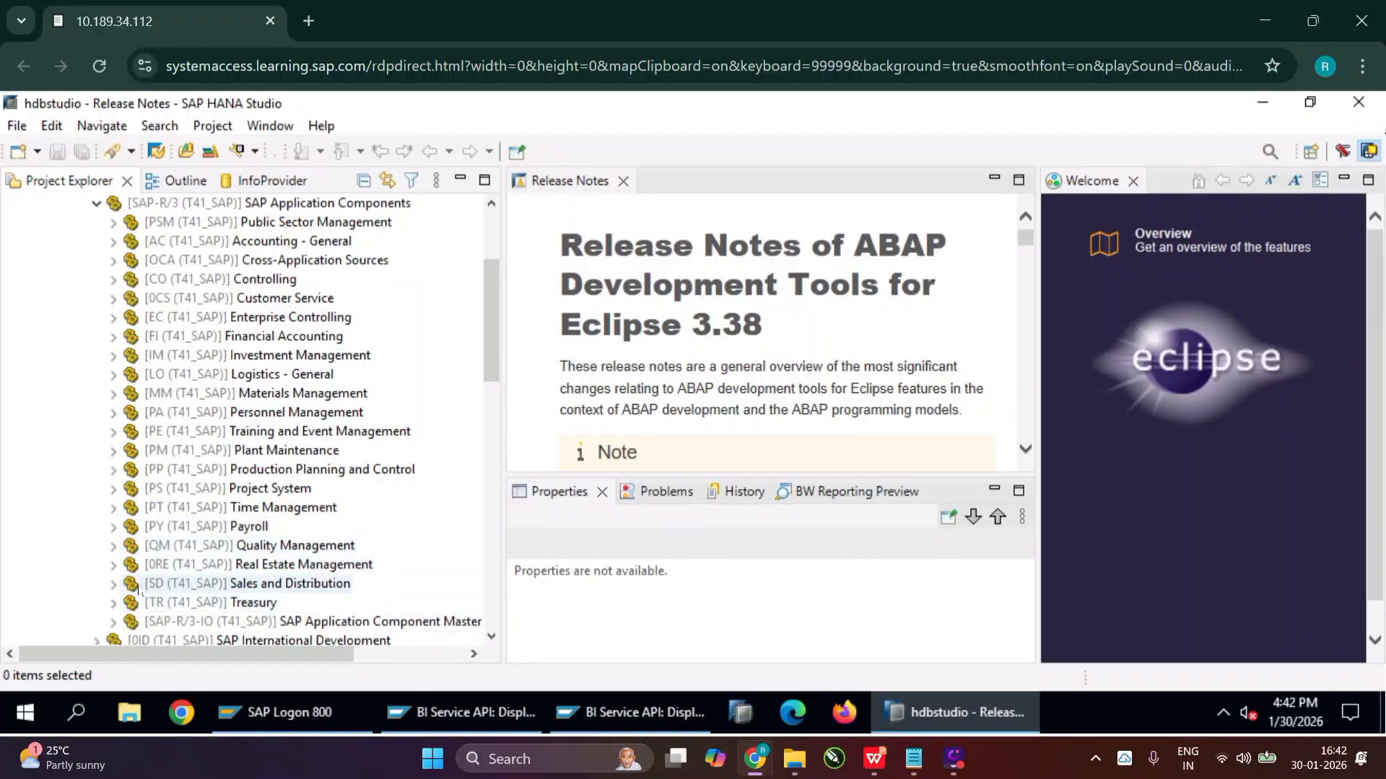
left_click(115, 586)
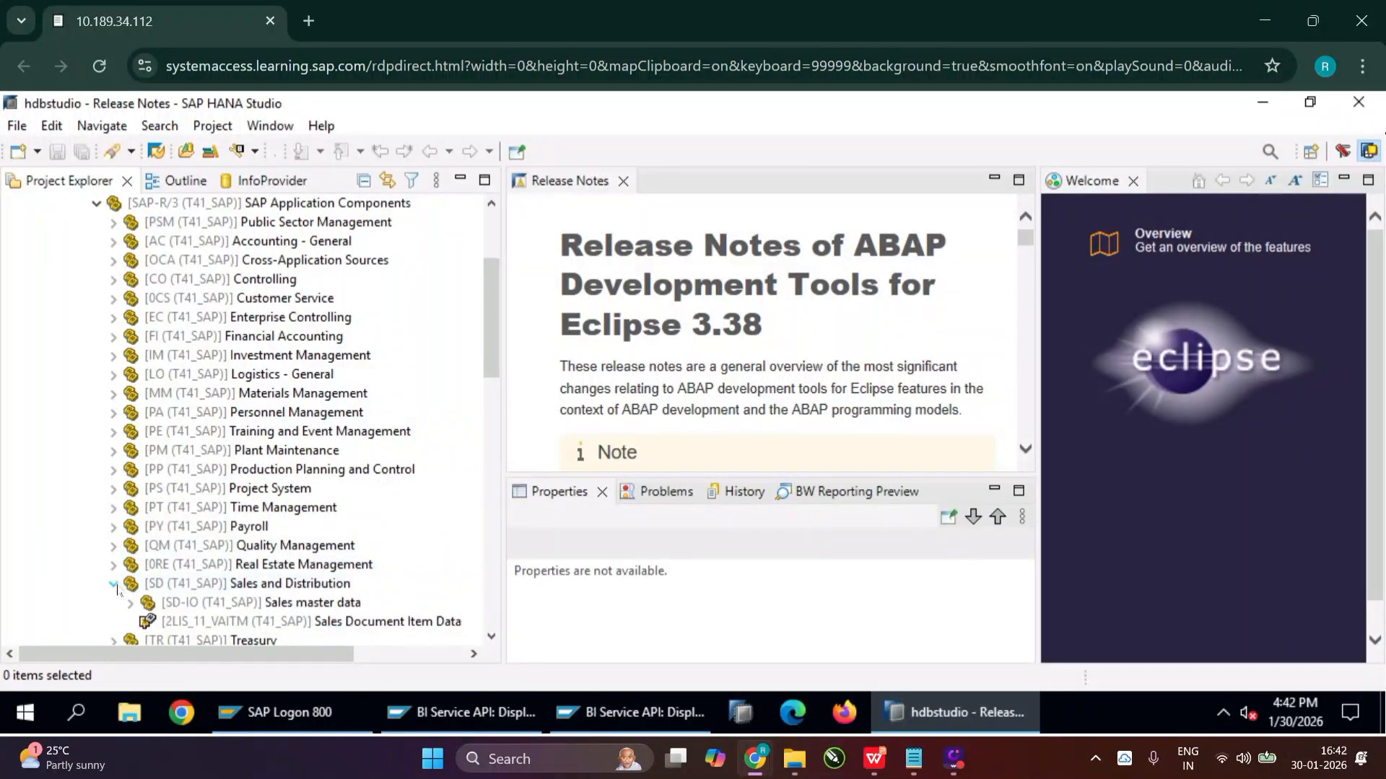
left_click(491, 636)
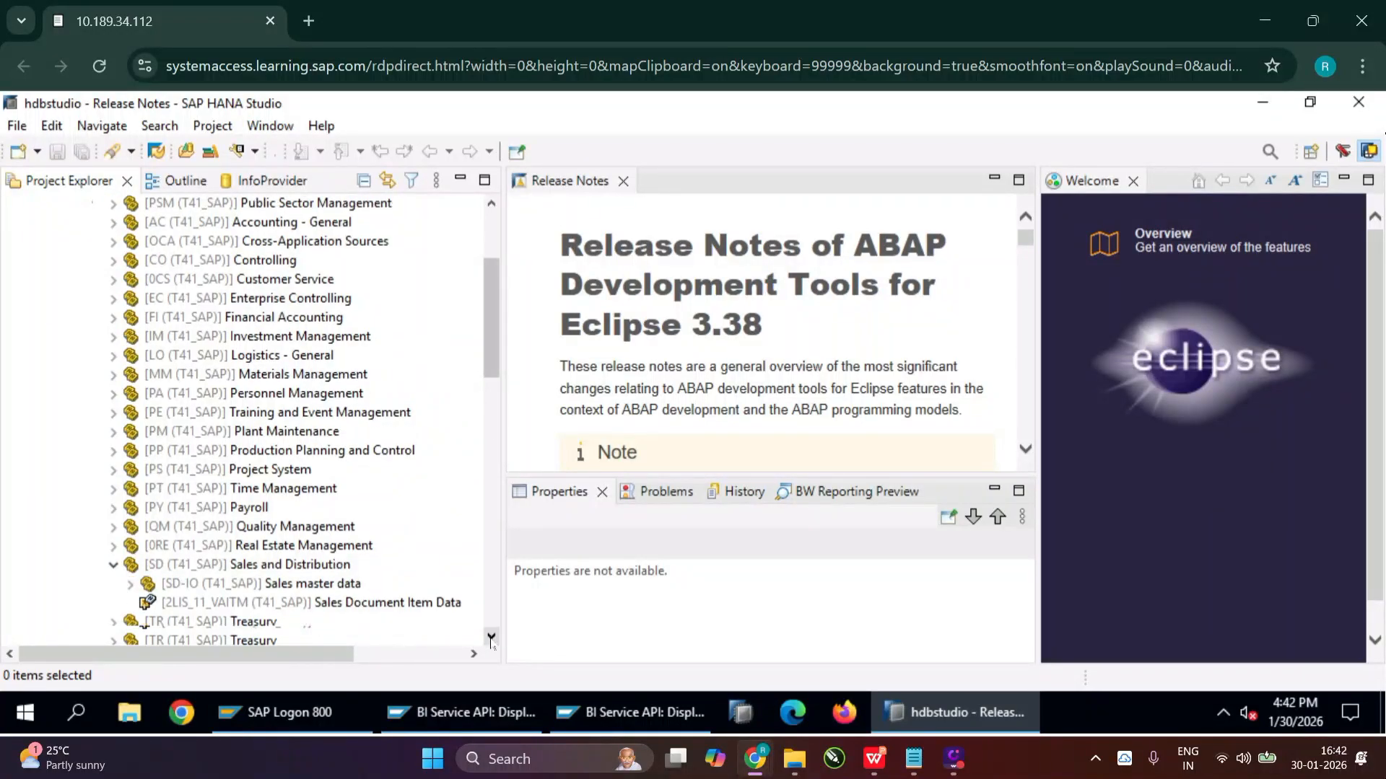
left_click(490, 637)
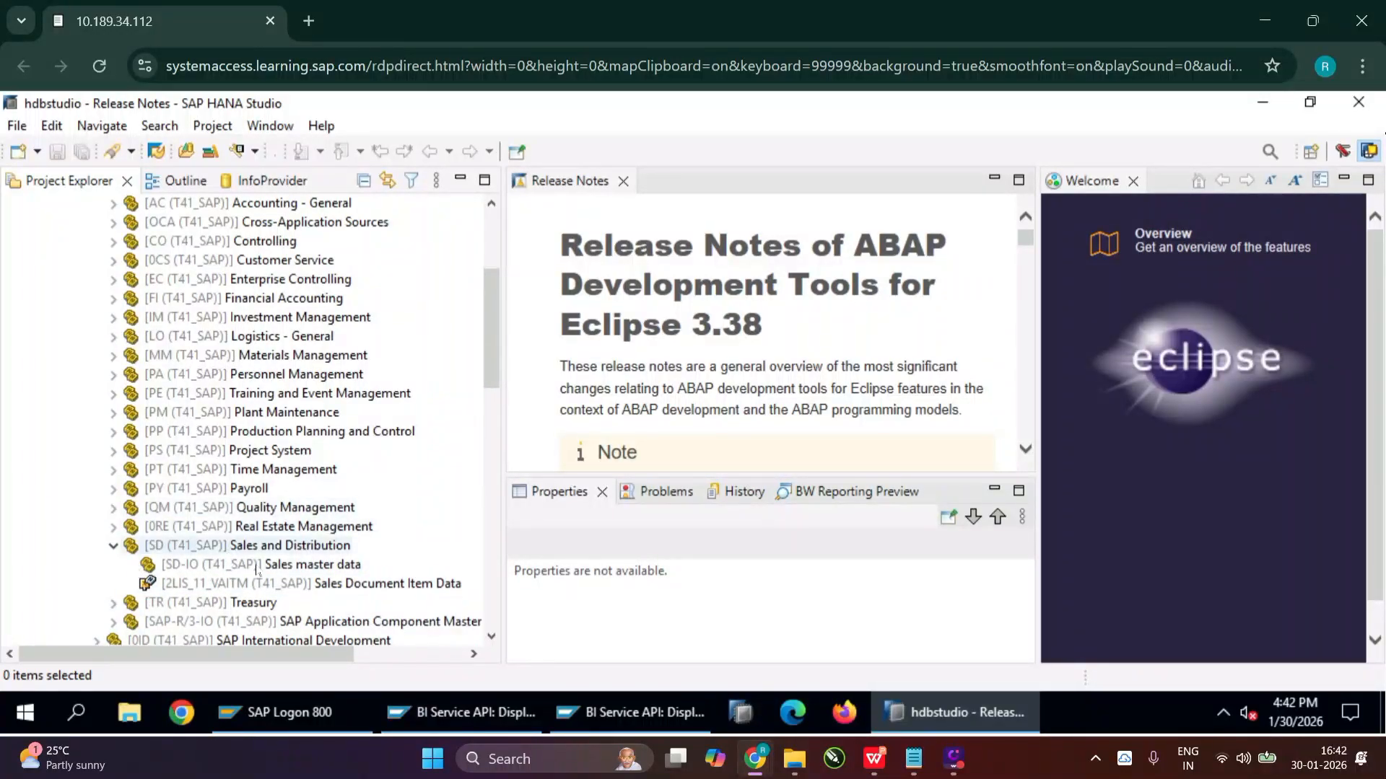
Step: Start replicating the DataSources of the Sales and Distribution component and select only ZDS_SALES_DATA
right_click(211, 548)
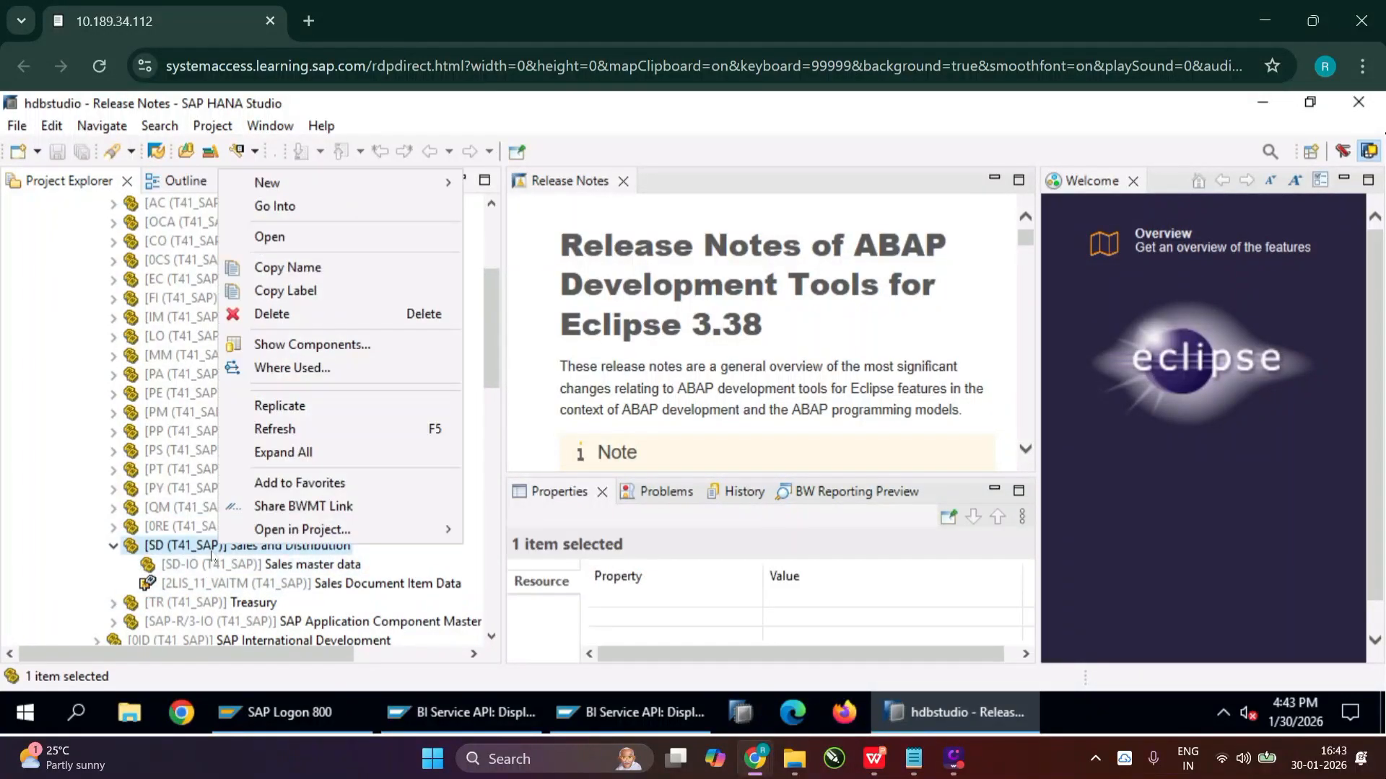
left_click(303, 413)
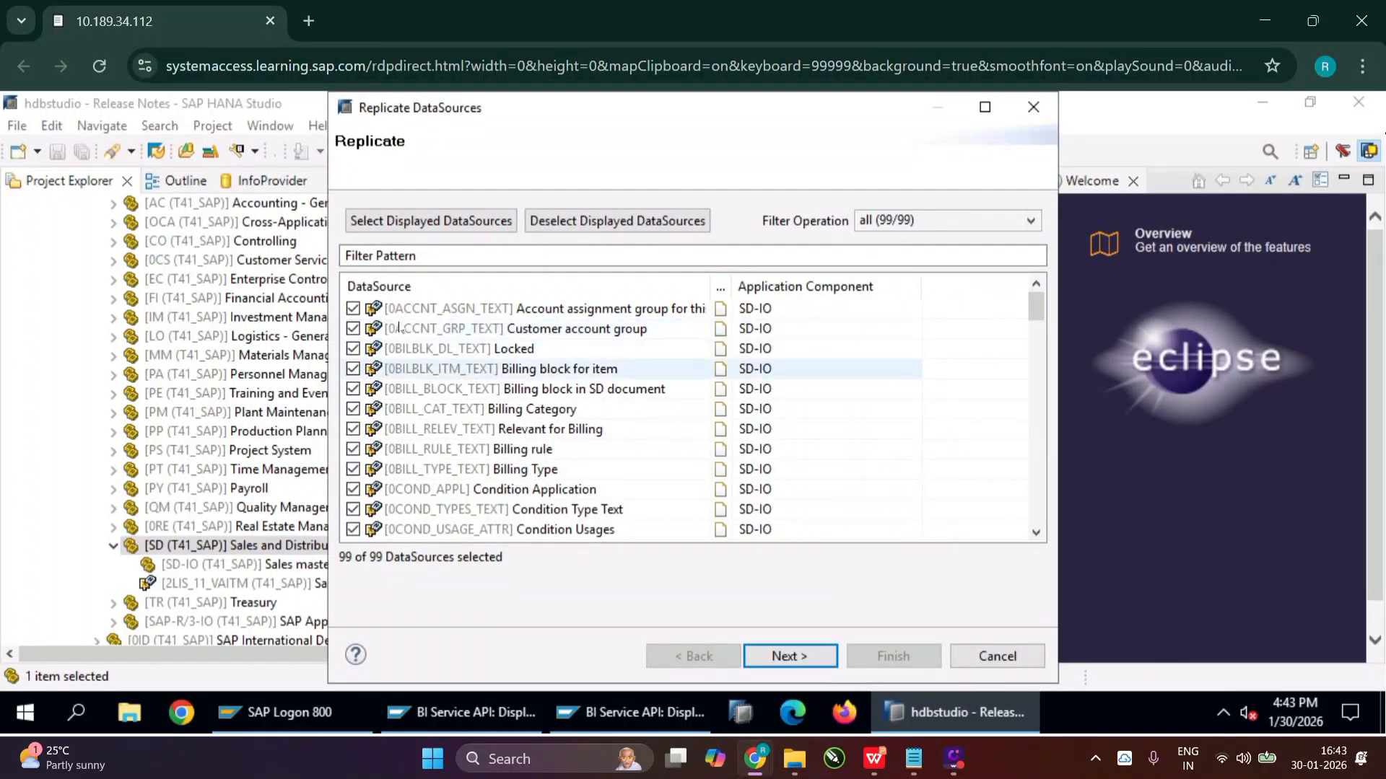
scroll(482, 418, "down", 15)
scroll(482, 419, "down", 10)
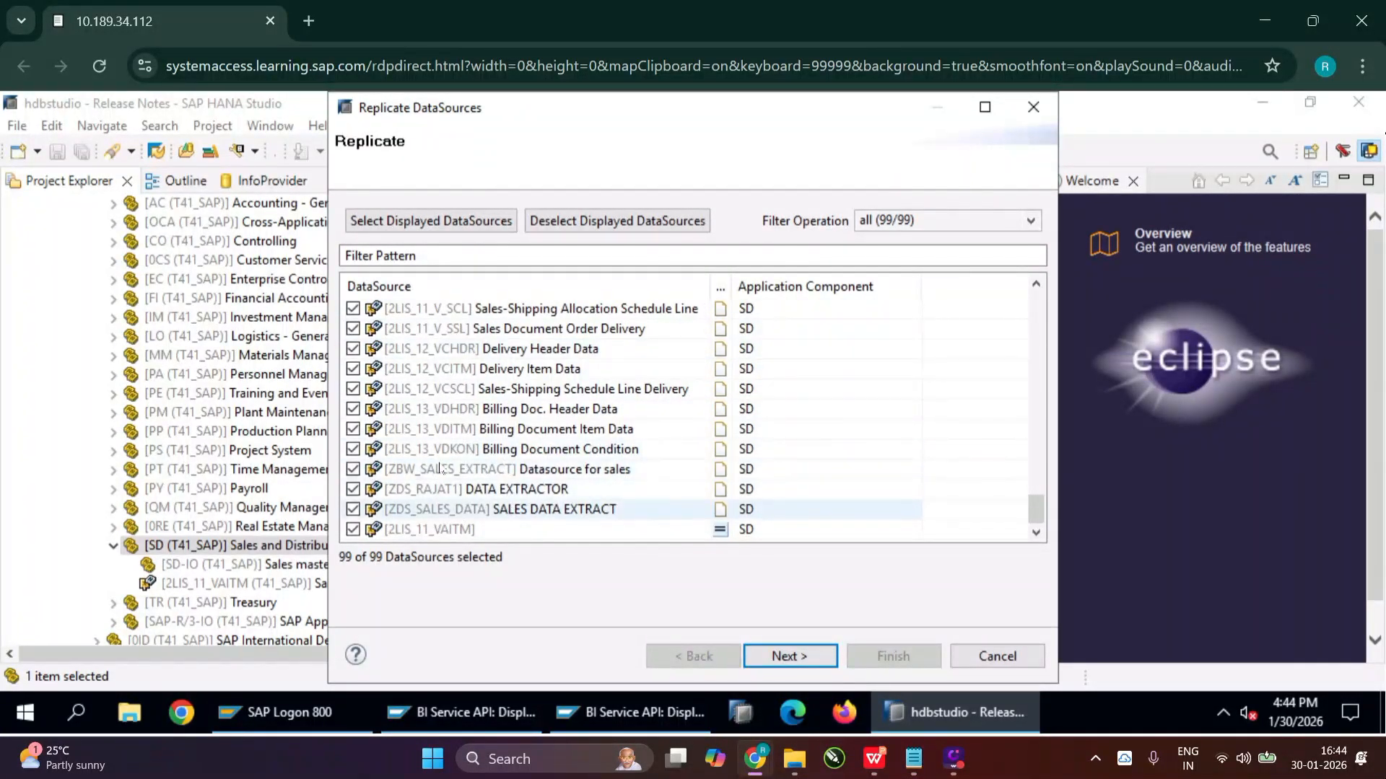
scroll(509, 491, "up", 20)
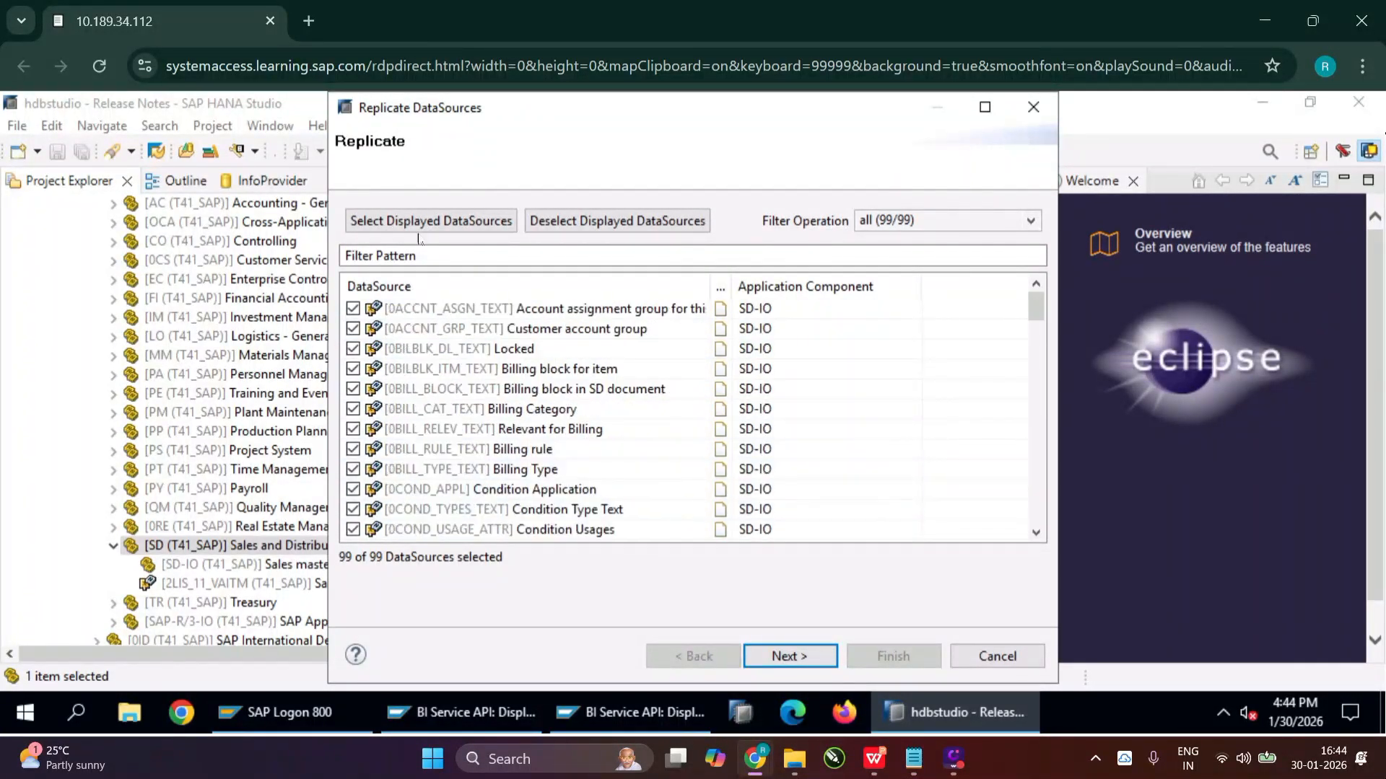
left_click(611, 222)
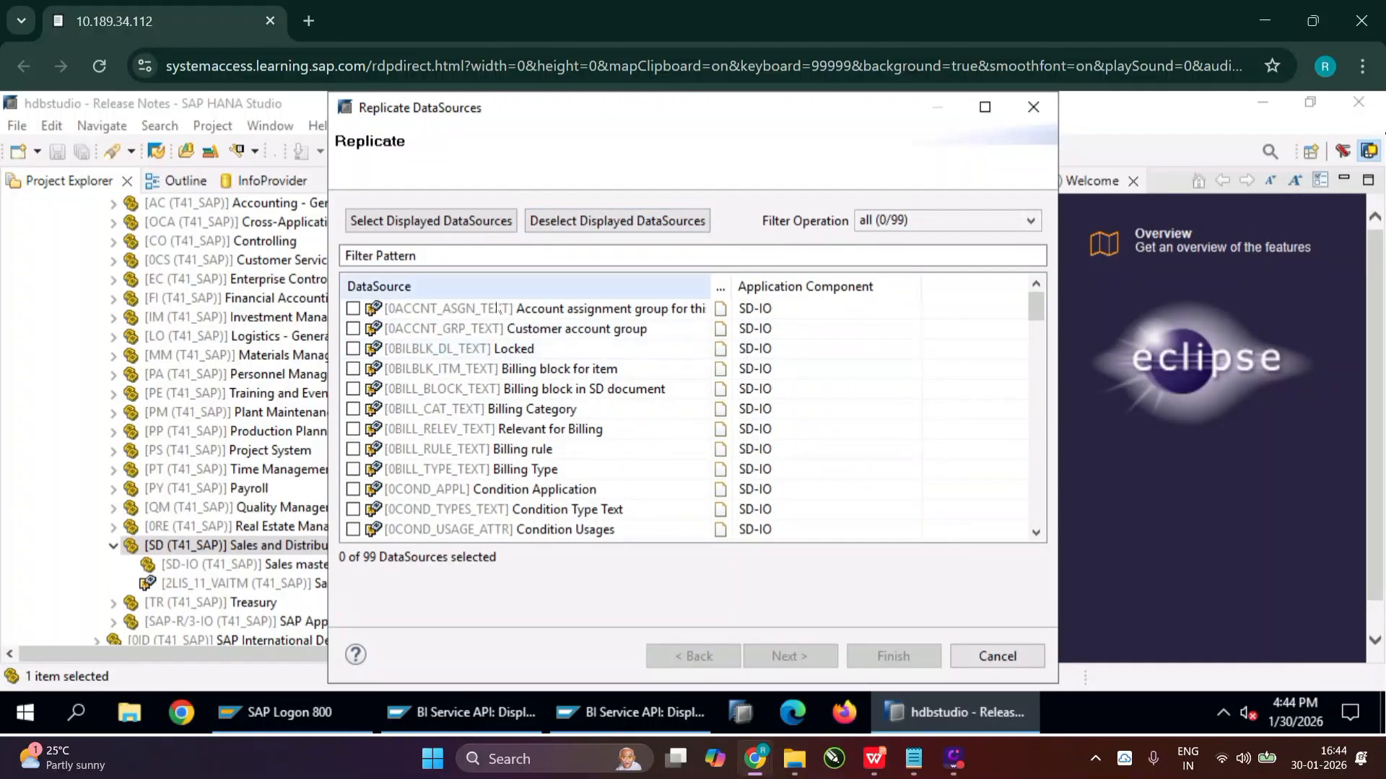
scroll(412, 425, "down", 20)
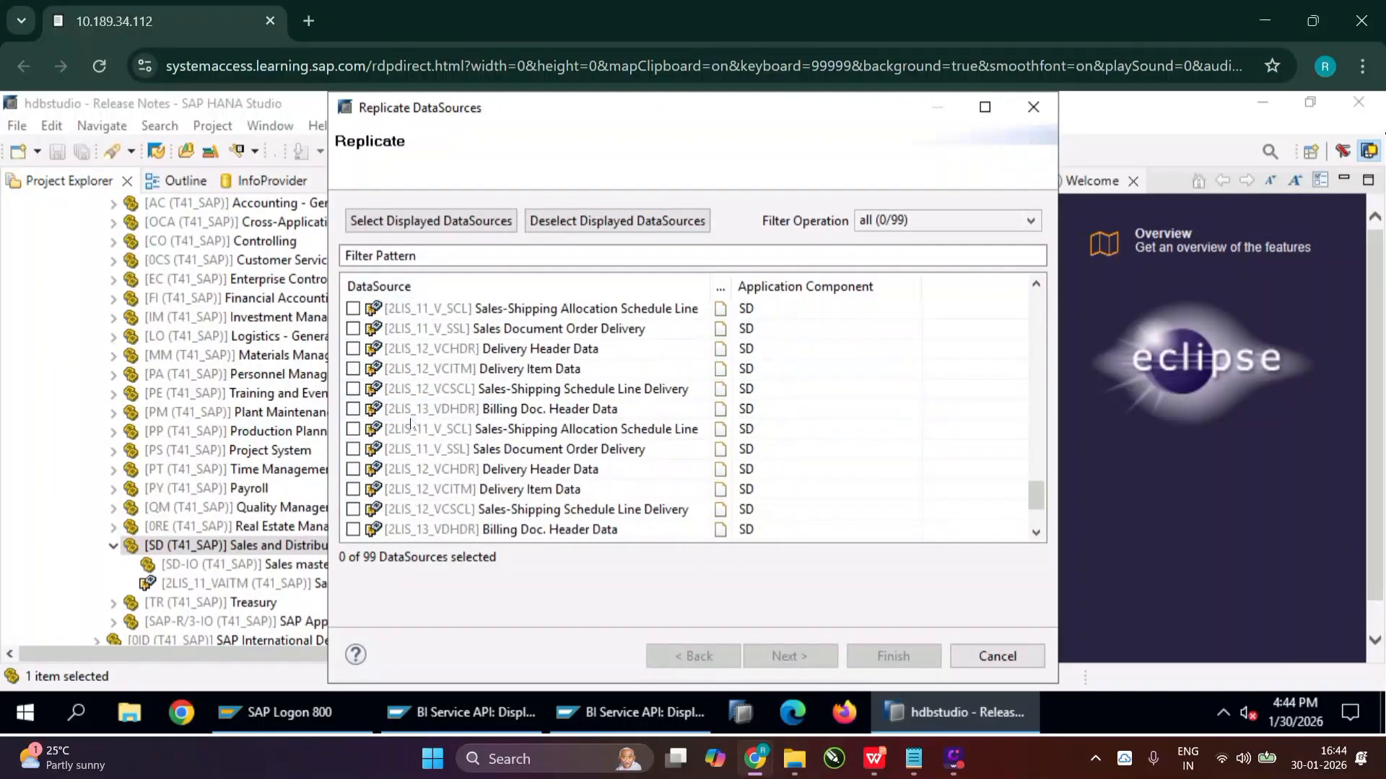
scroll(411, 424, "down", 3)
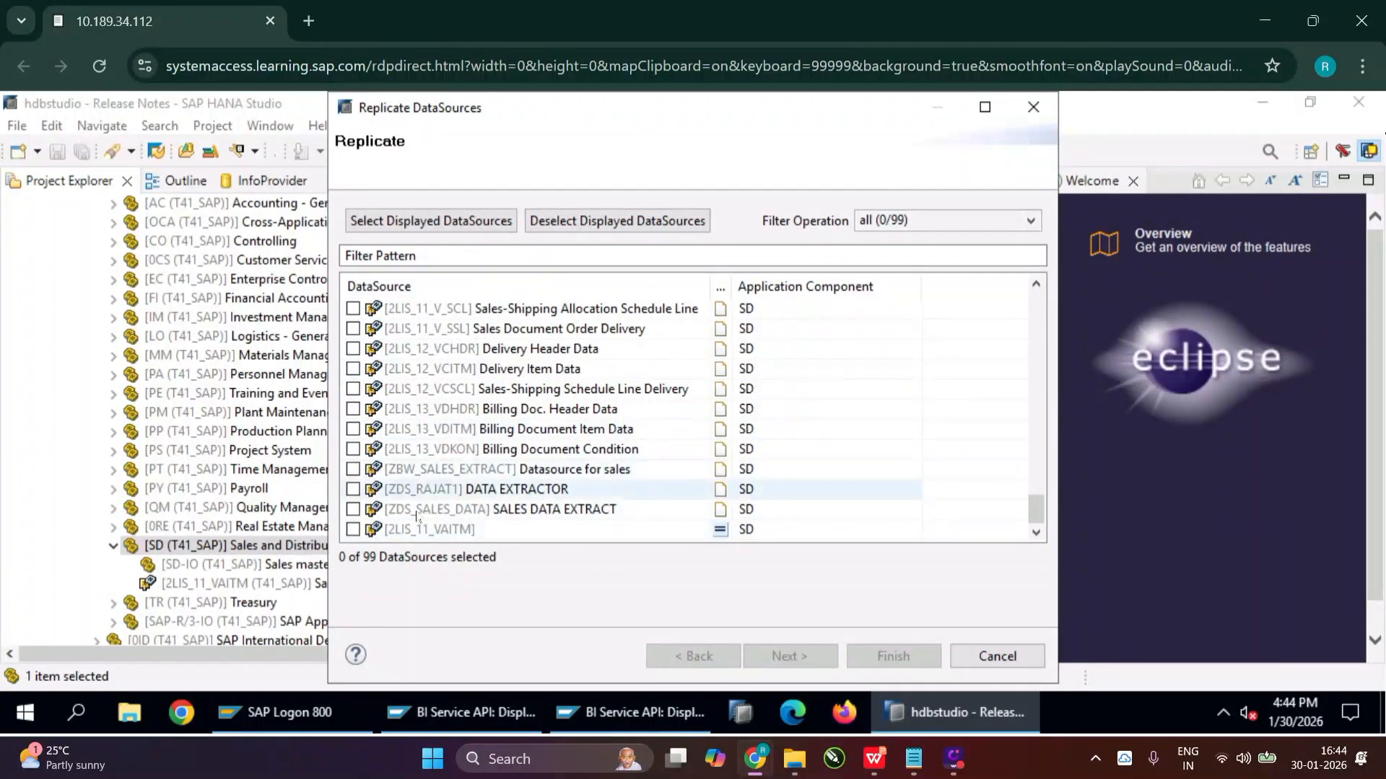
left_click(353, 511)
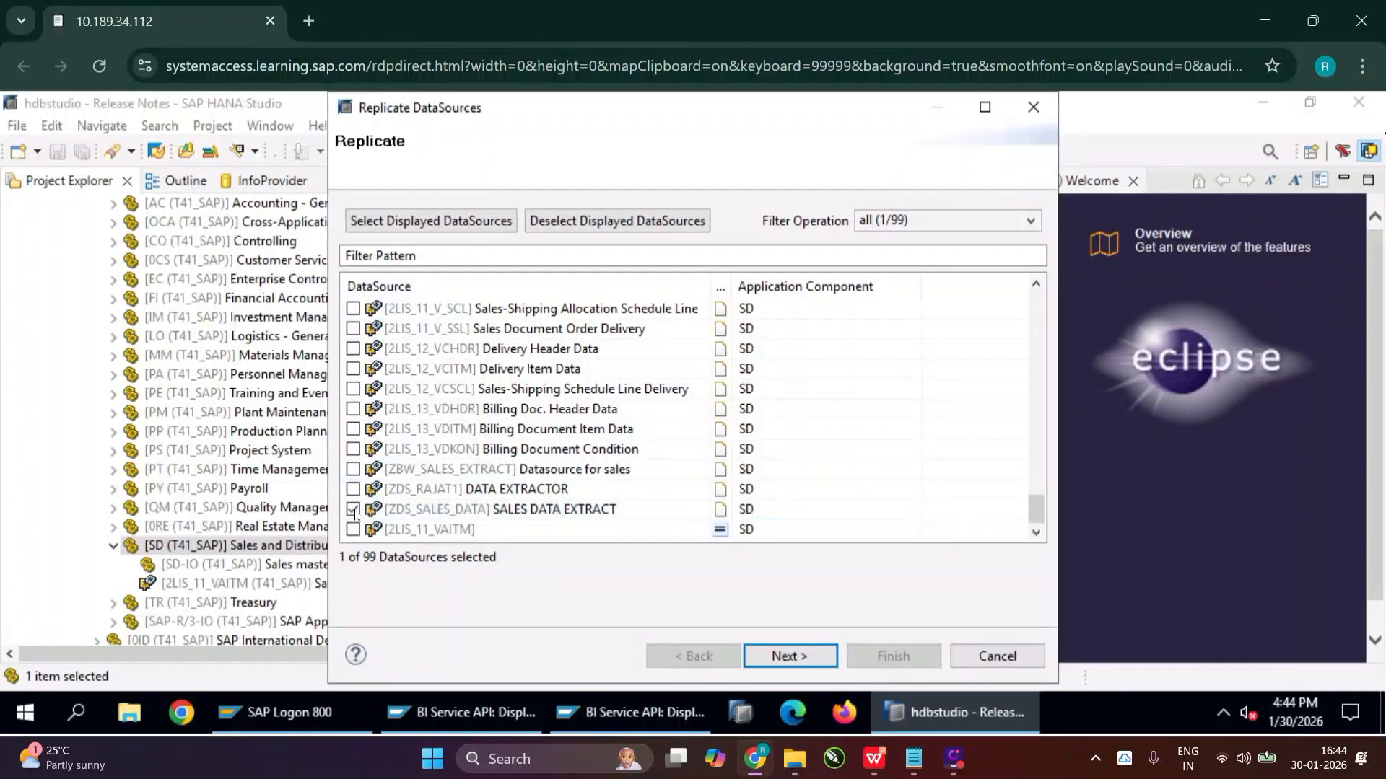
Step: Run the replication with Activate New DataSources enabled and dismiss the copyright notice
left_click(788, 656)
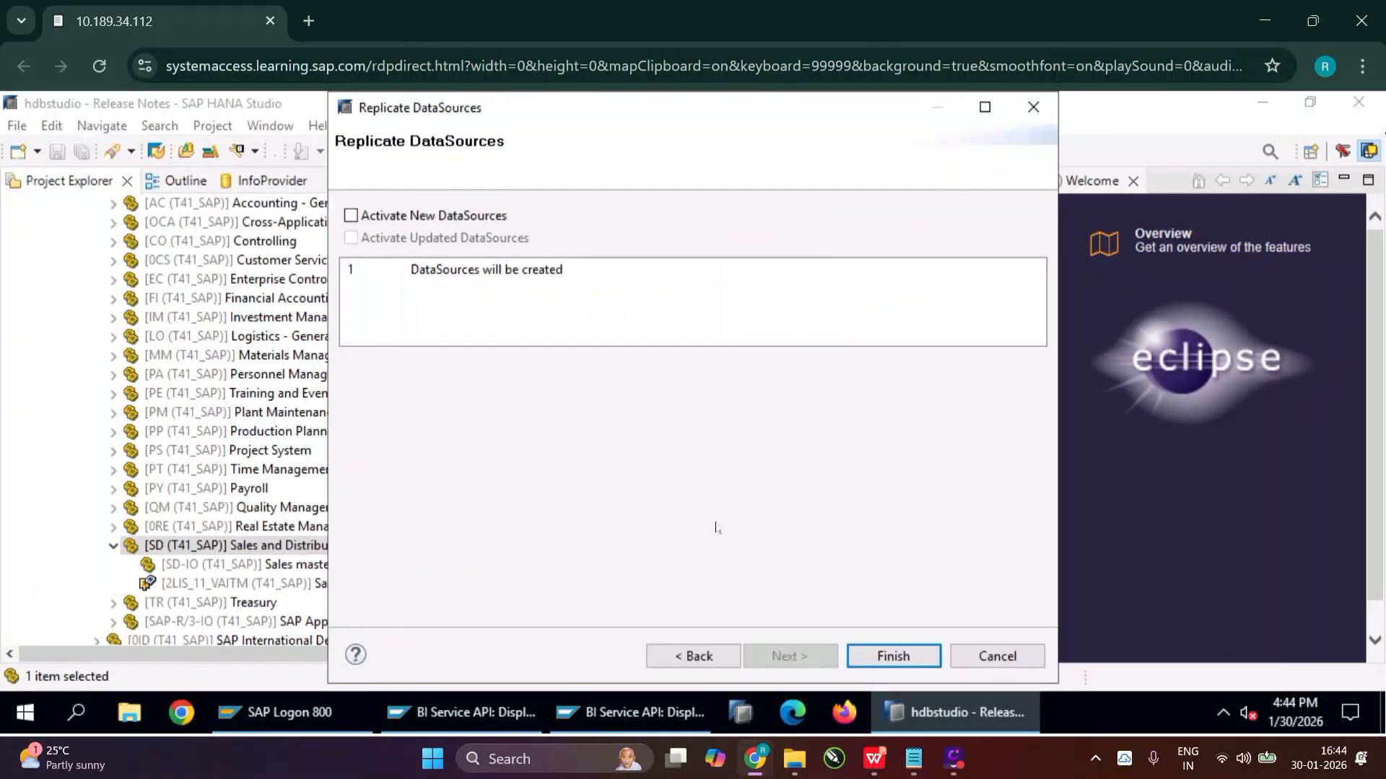
left_click(352, 217)
left_click(908, 659)
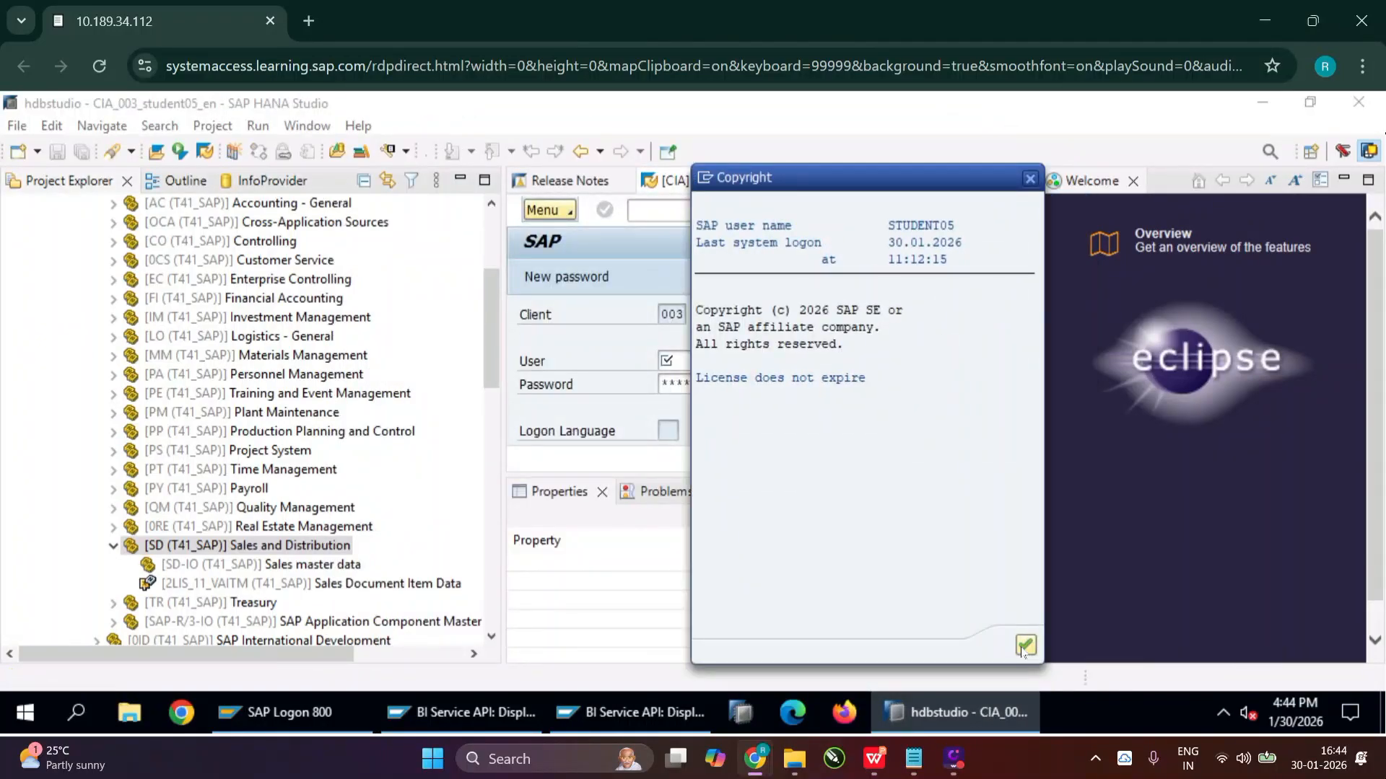
left_click(1024, 646)
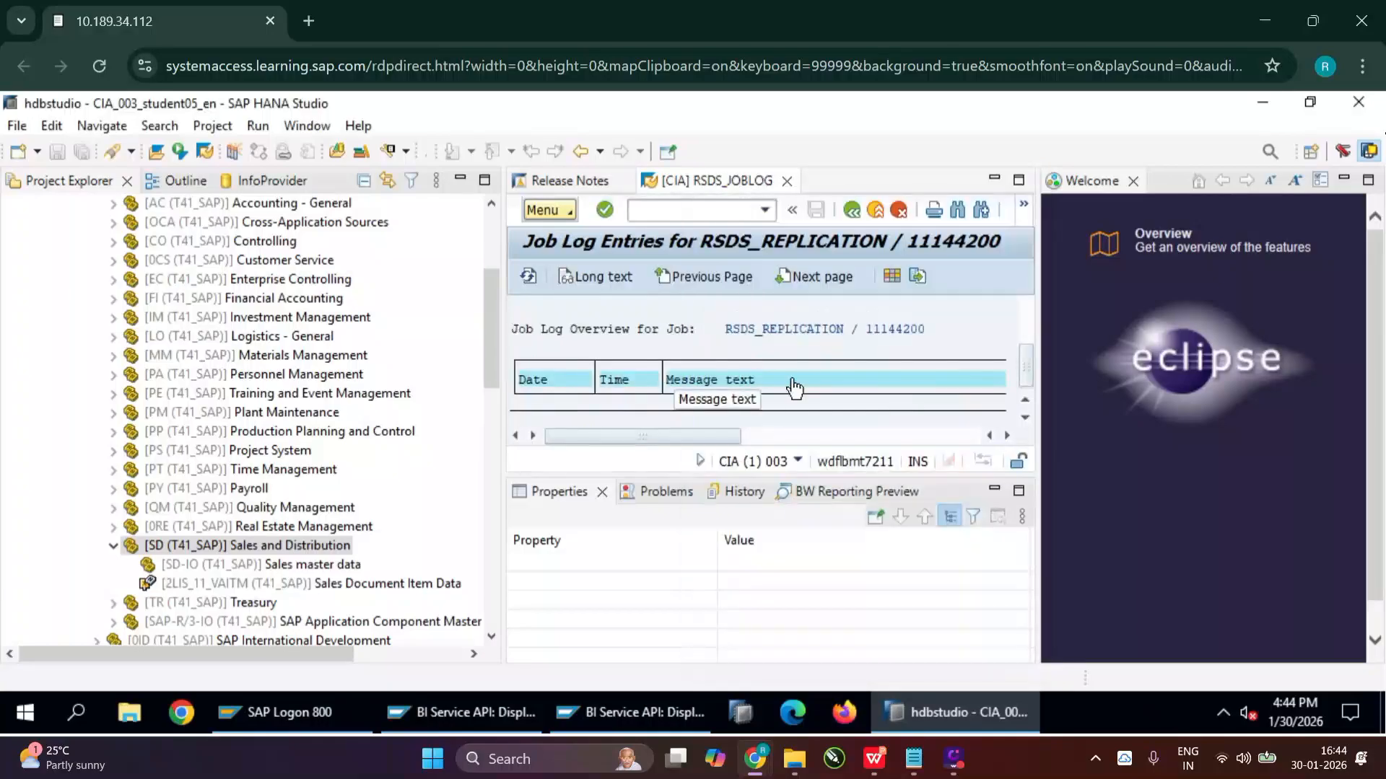
Step: Refresh the Sales and Distribution component and open the replicated DataSource ZDS_SALES_DATA
right_click(228, 544)
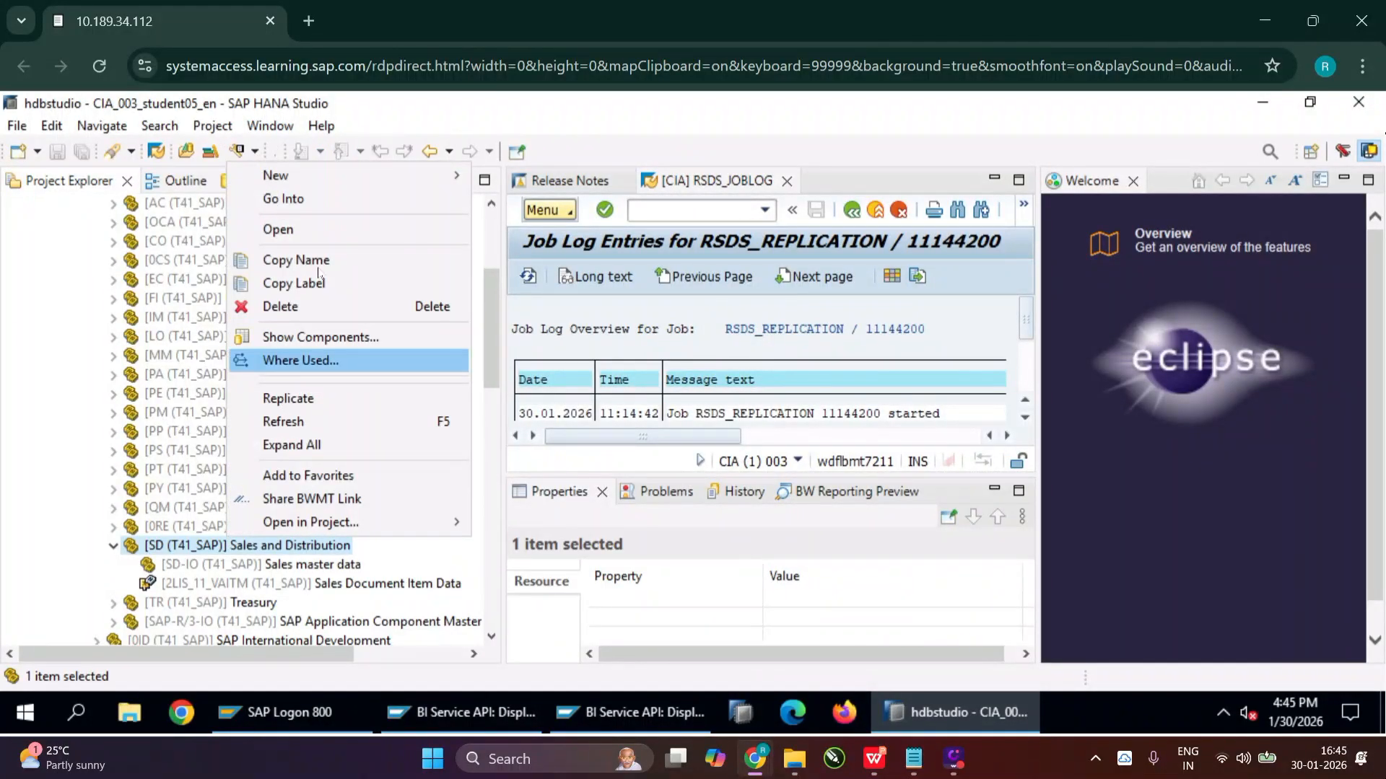
left_click(294, 426)
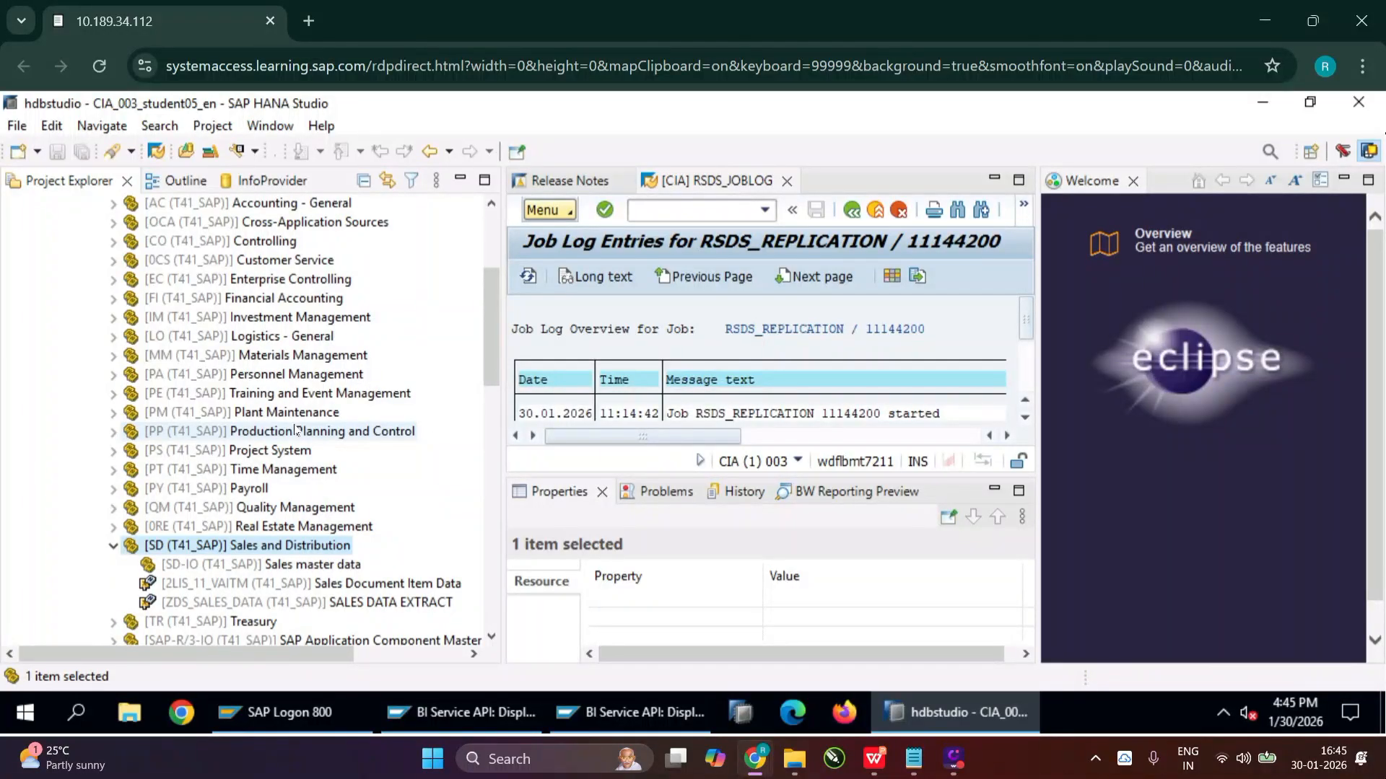
left_click(337, 604)
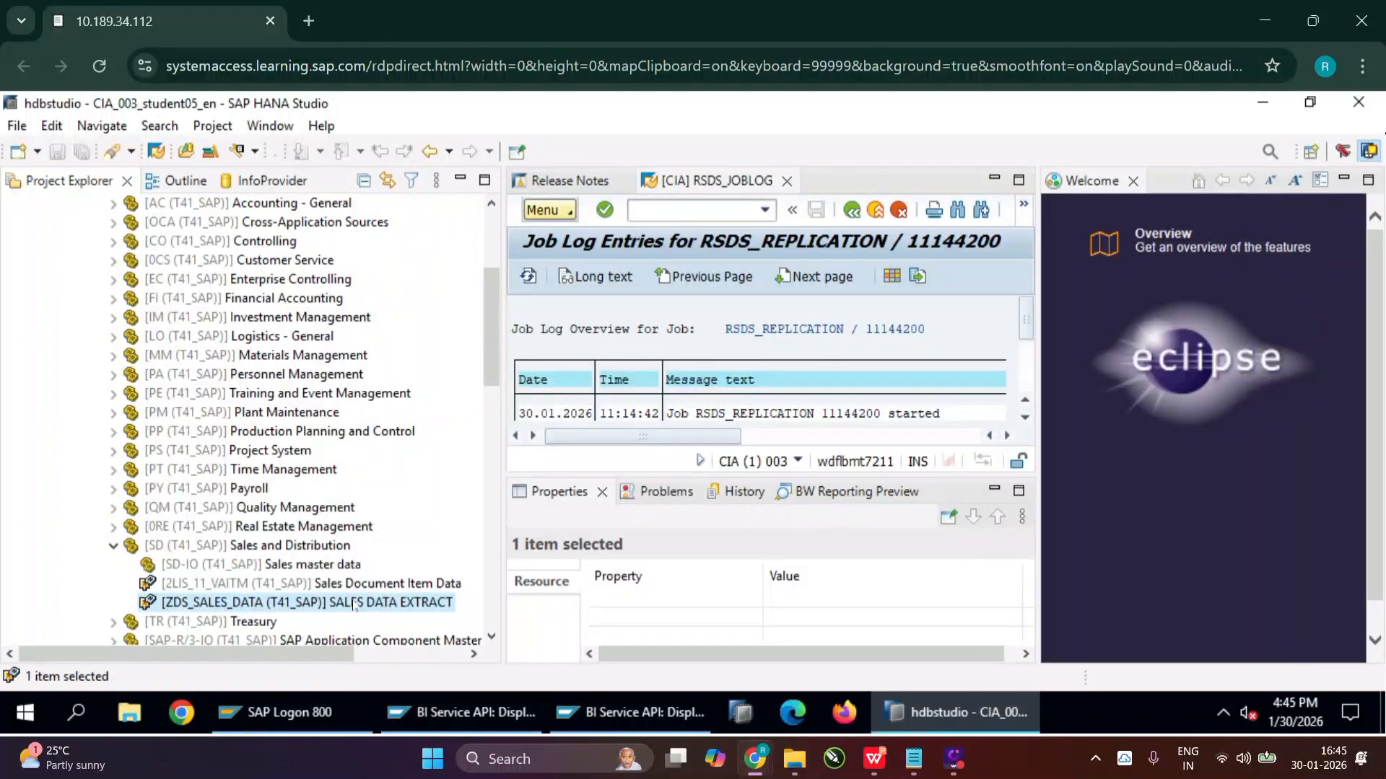
double_click(272, 601)
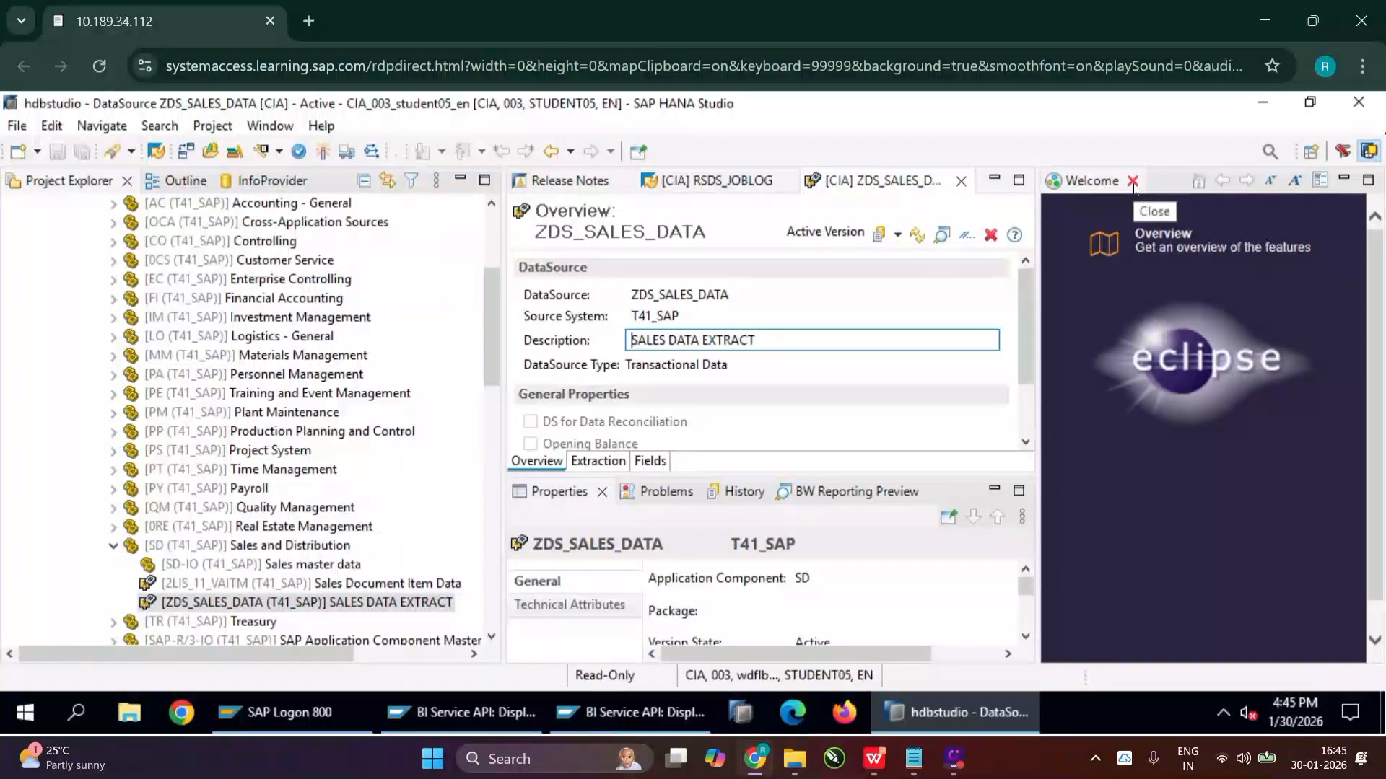
Step: Close the Welcome view and review the extraction properties and field list of DataSource ZDS_SALES_DATA
left_click(1132, 181)
left_click_drag(1374, 295, 926, 403)
left_click(769, 462)
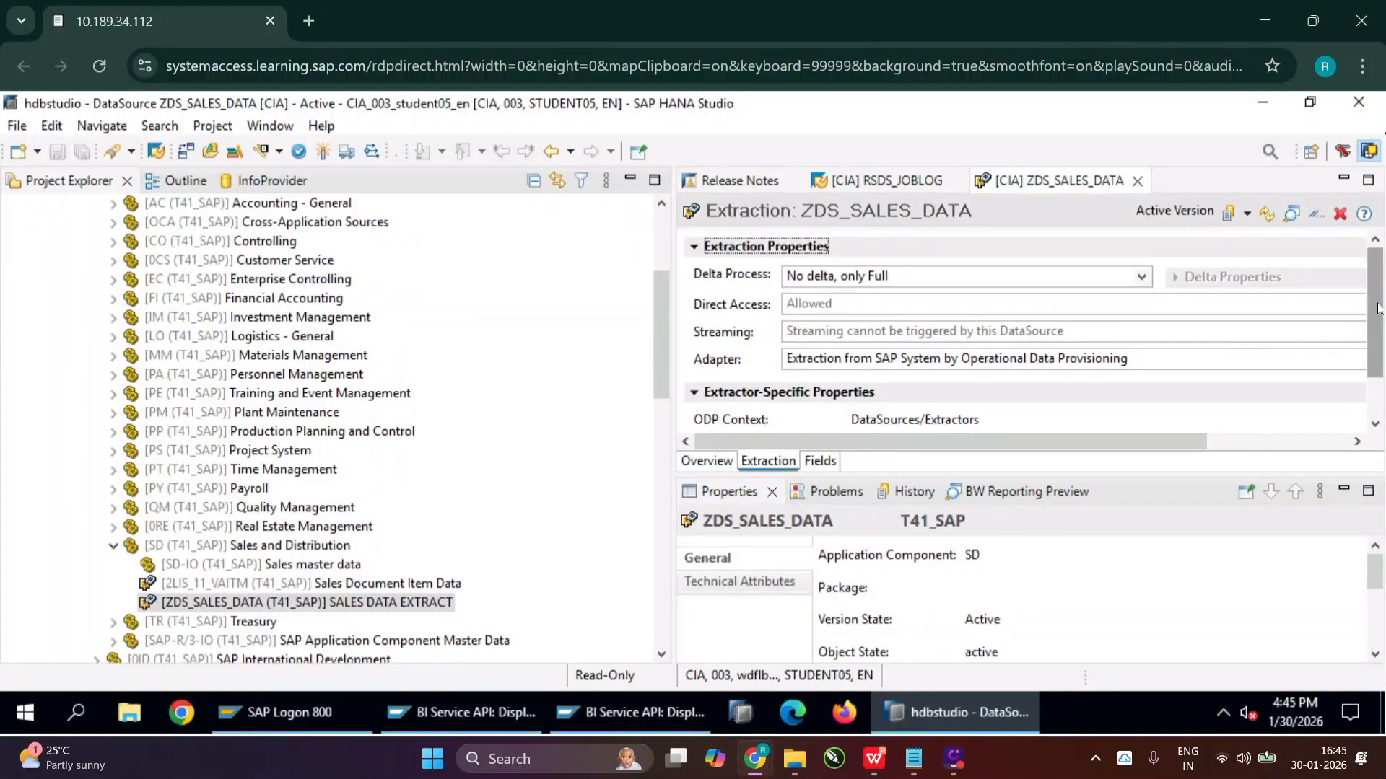
left_click_drag(1377, 309, 1381, 405)
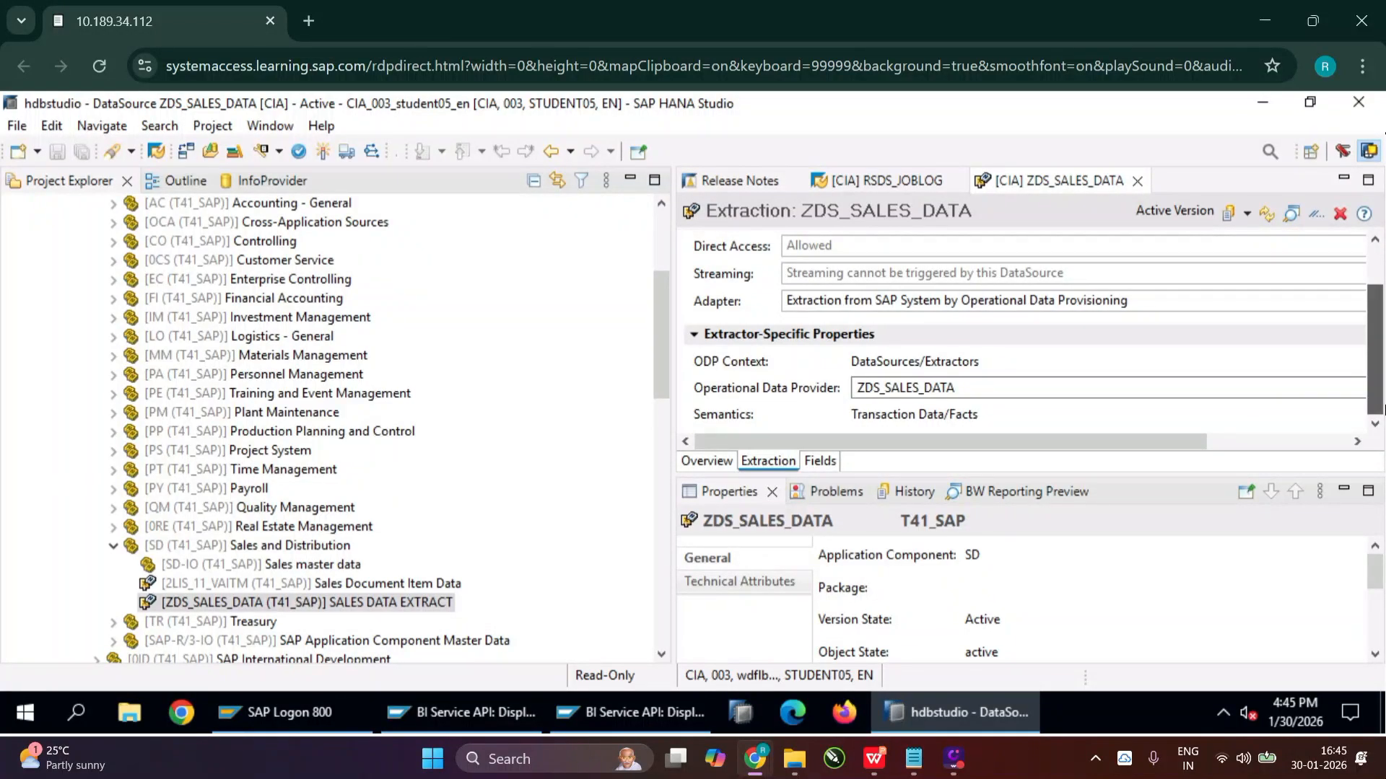
left_click_drag(1383, 316, 1383, 254)
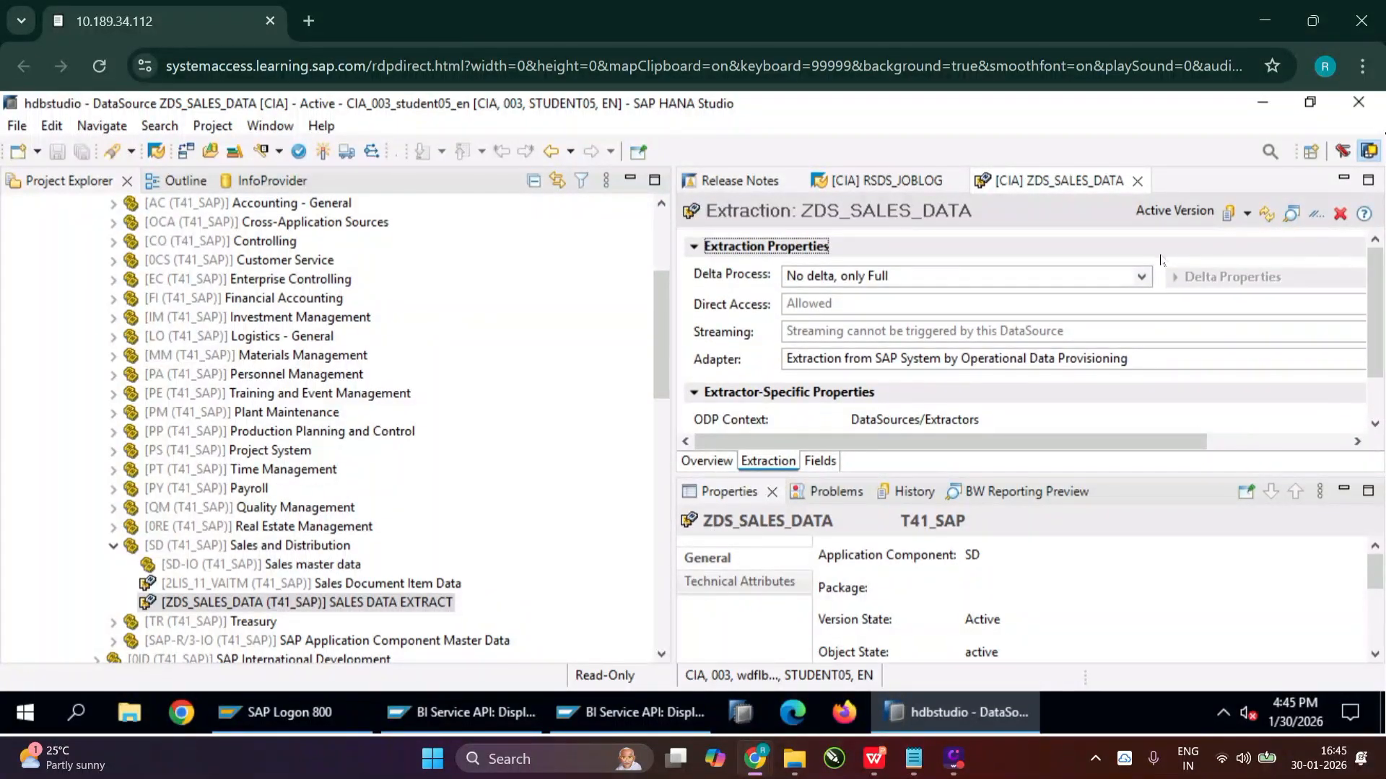
left_click(821, 461)
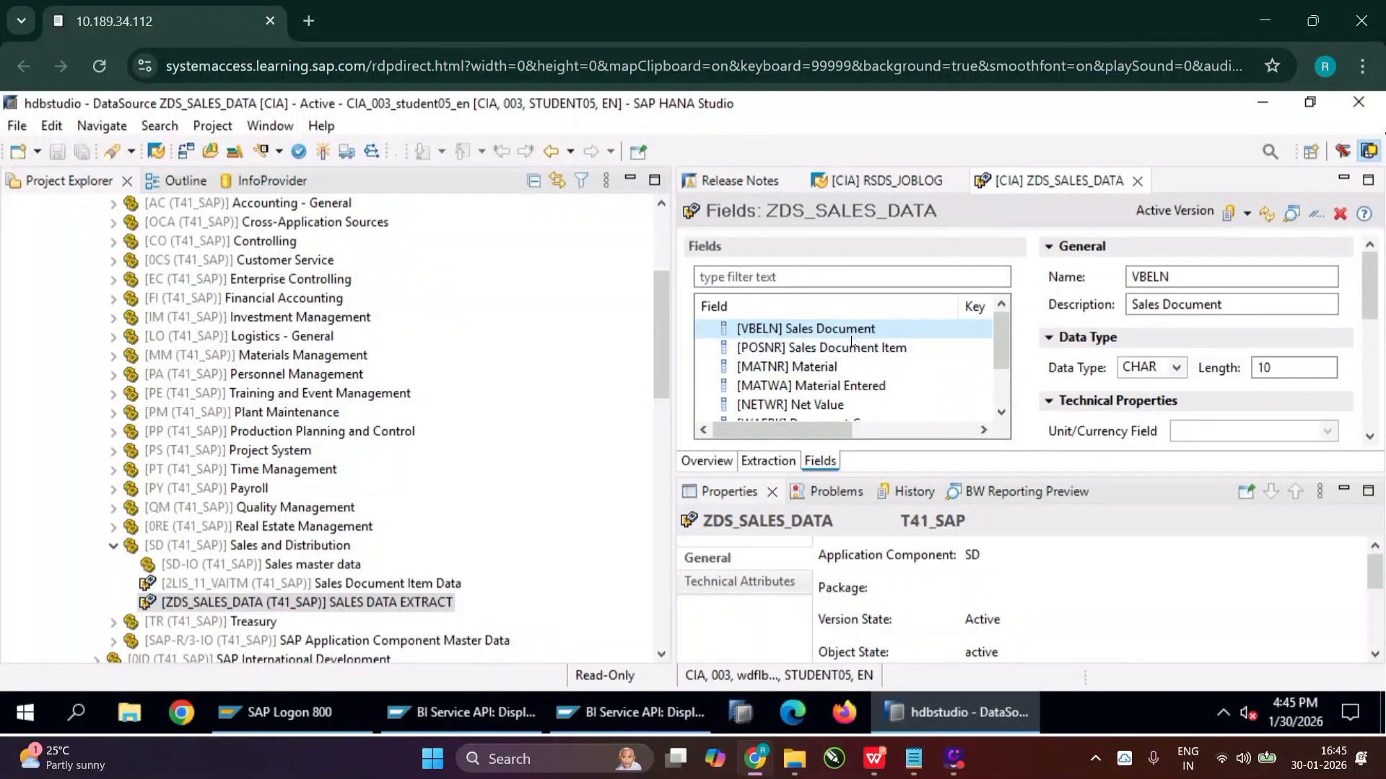
scroll(878, 386, "down", 1)
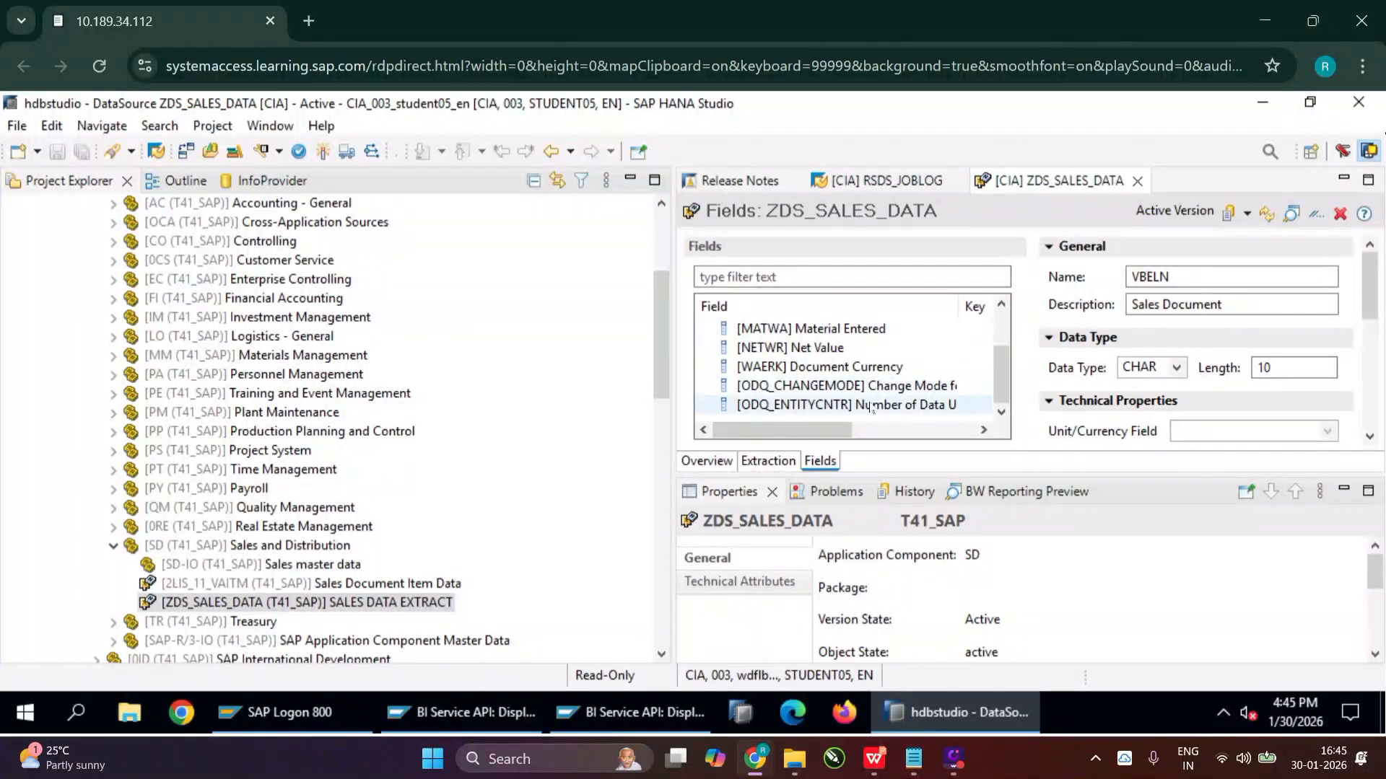
Step: Review the delta process options, extractor-specific properties and fields of DataSource ZDS_SALES_DATA
scroll(869, 390, "up", 1)
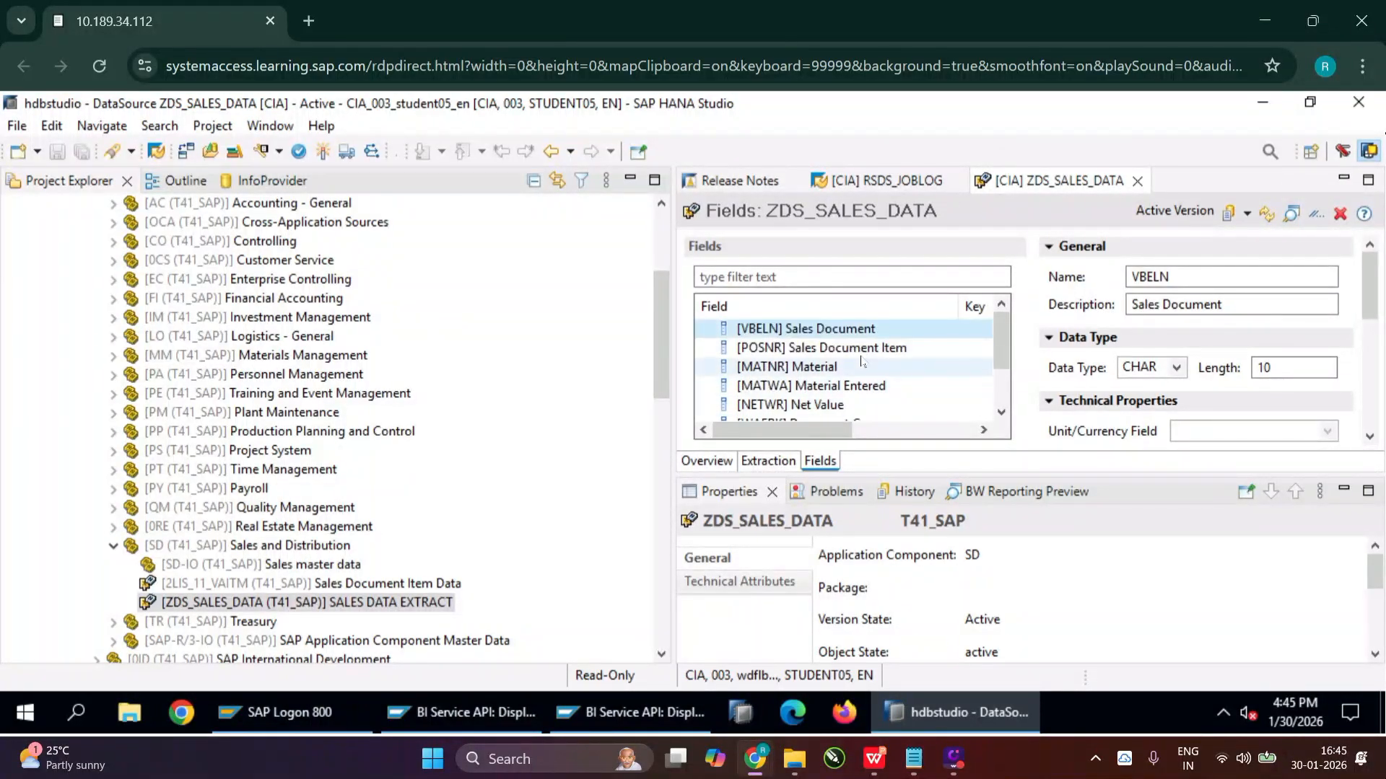
left_click(769, 461)
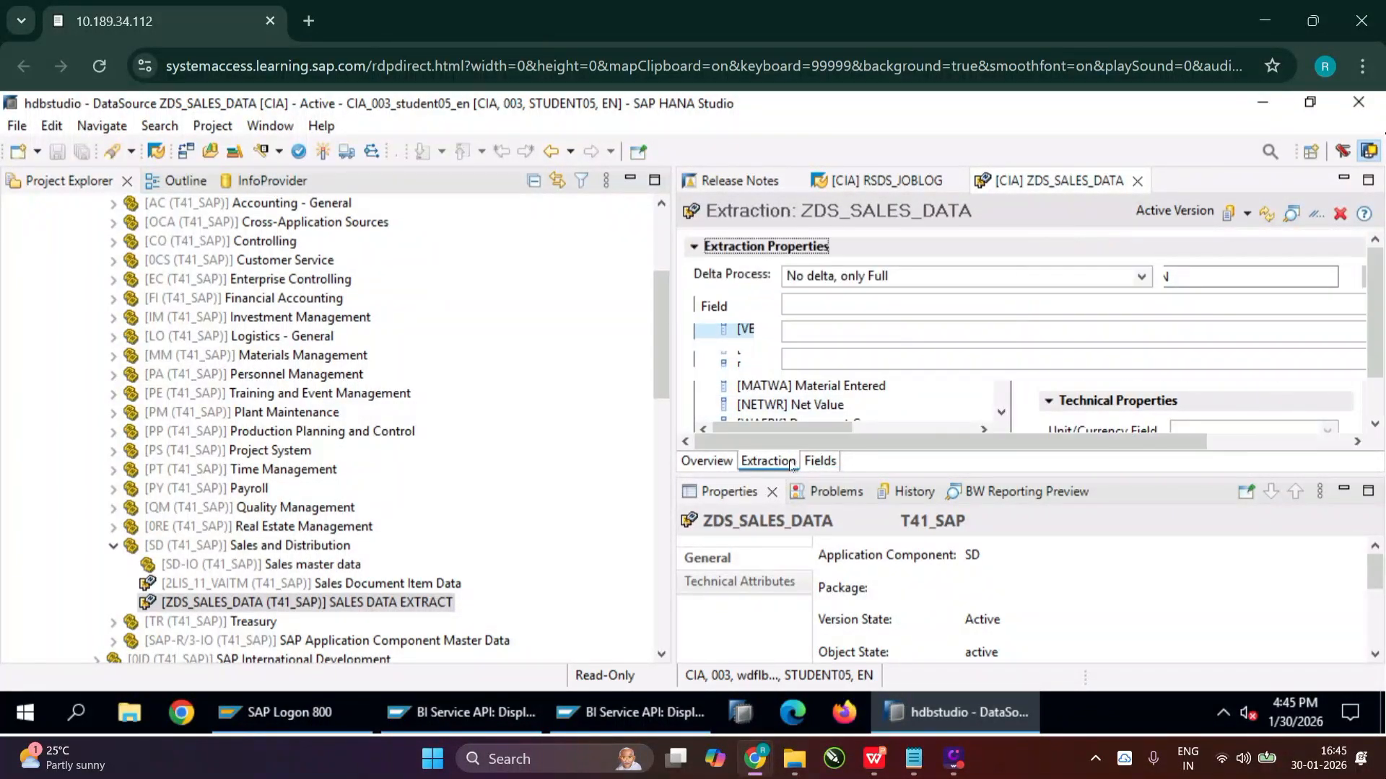
left_click(1146, 279)
left_click(1146, 279)
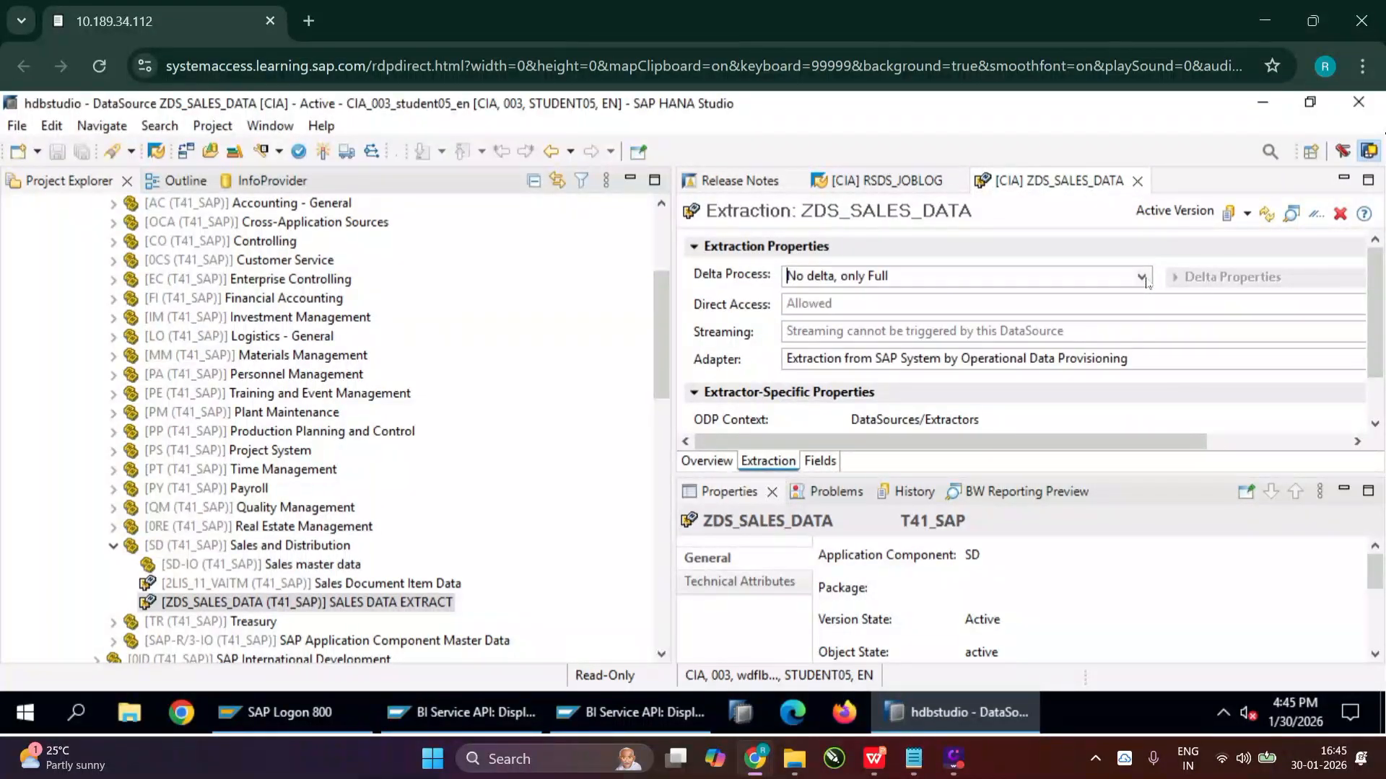
left_click(1146, 279)
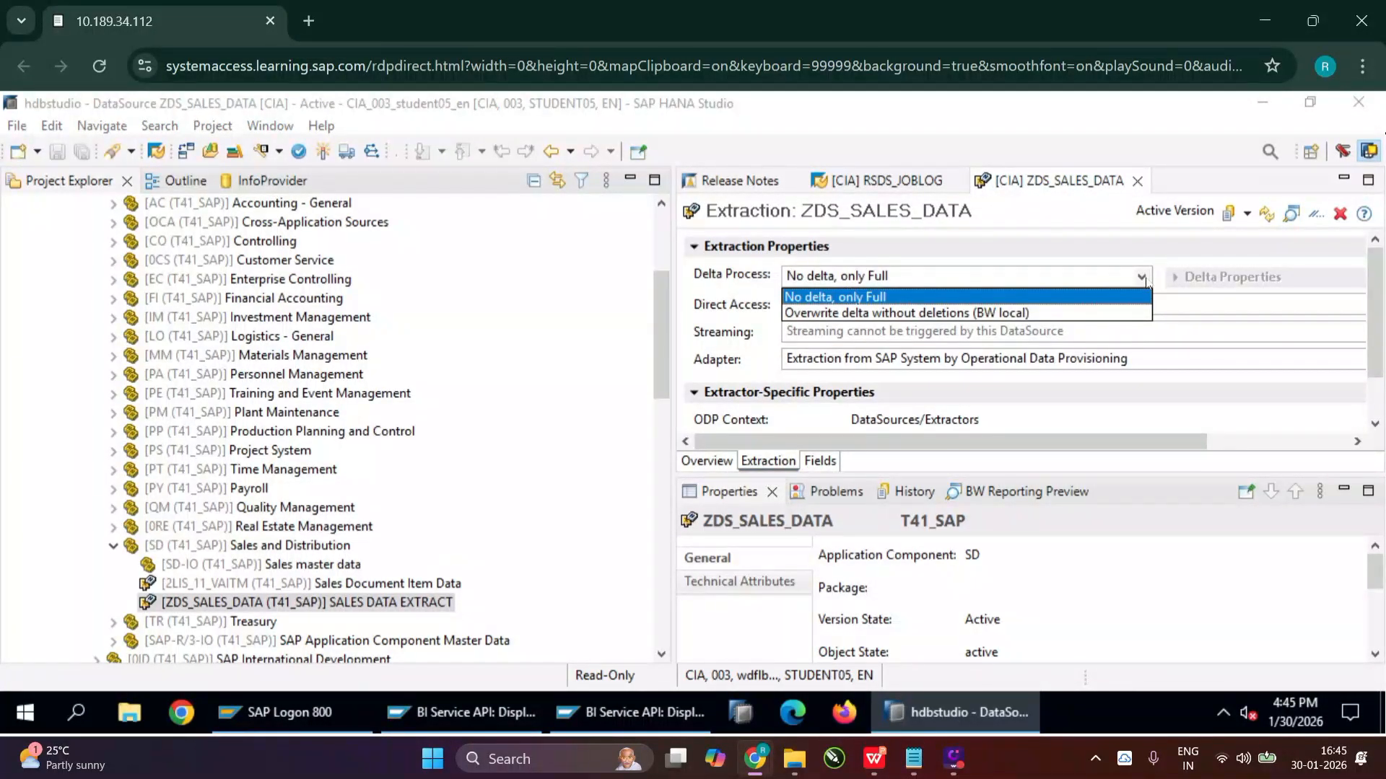
left_click(1237, 283)
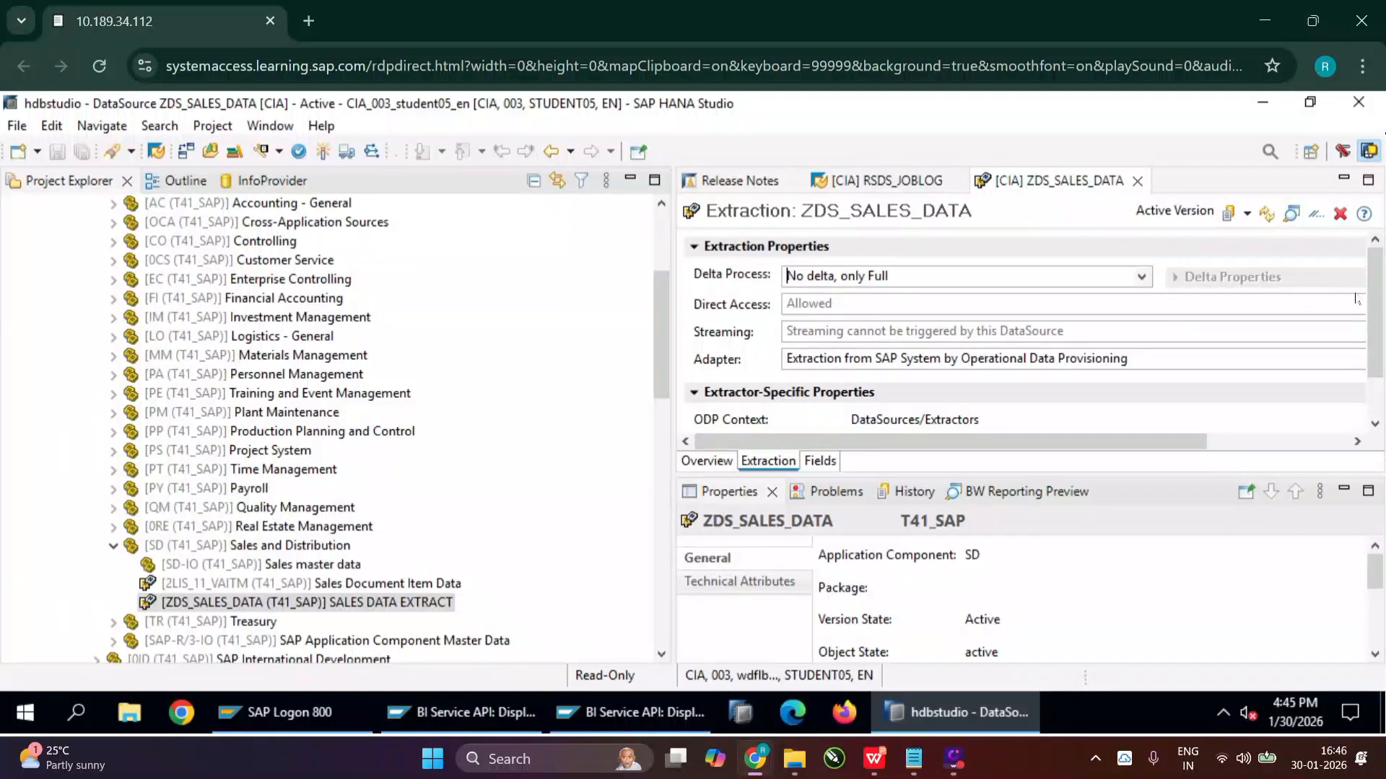
left_click_drag(1378, 338, 1378, 381)
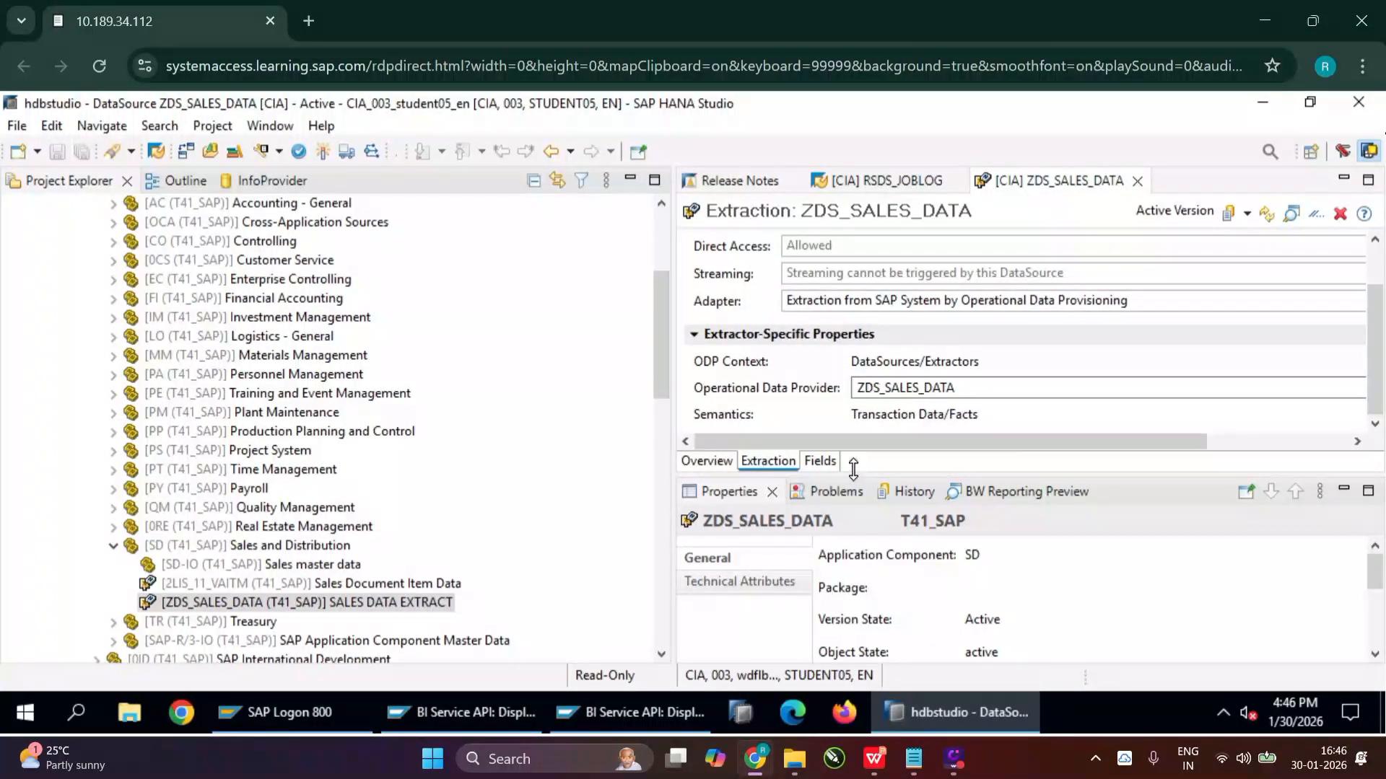
left_click(831, 466)
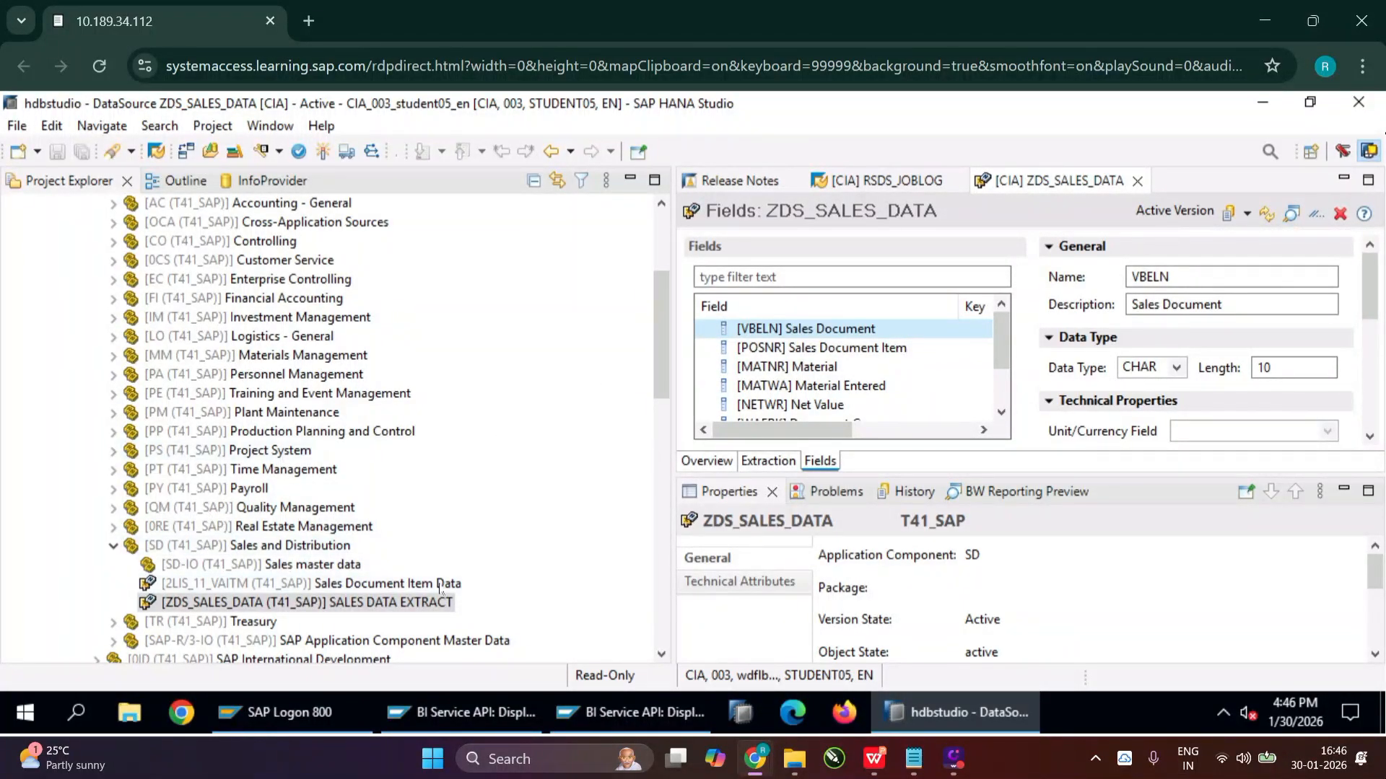
Step: Start a new DataStore Object (advanced) under Group 05 of the Student Area in the BW Repository
scroll(281, 477, "down", 10)
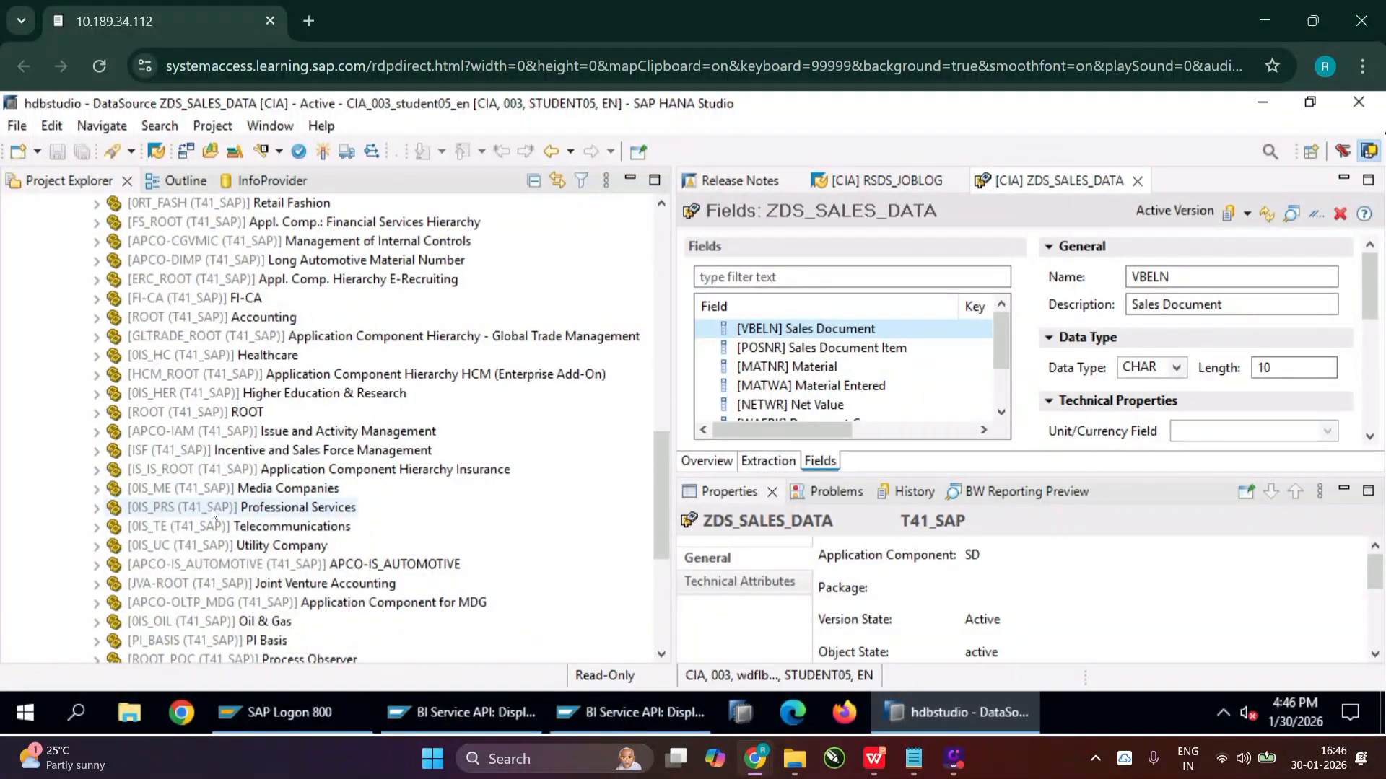
scroll(211, 514, "up", 15)
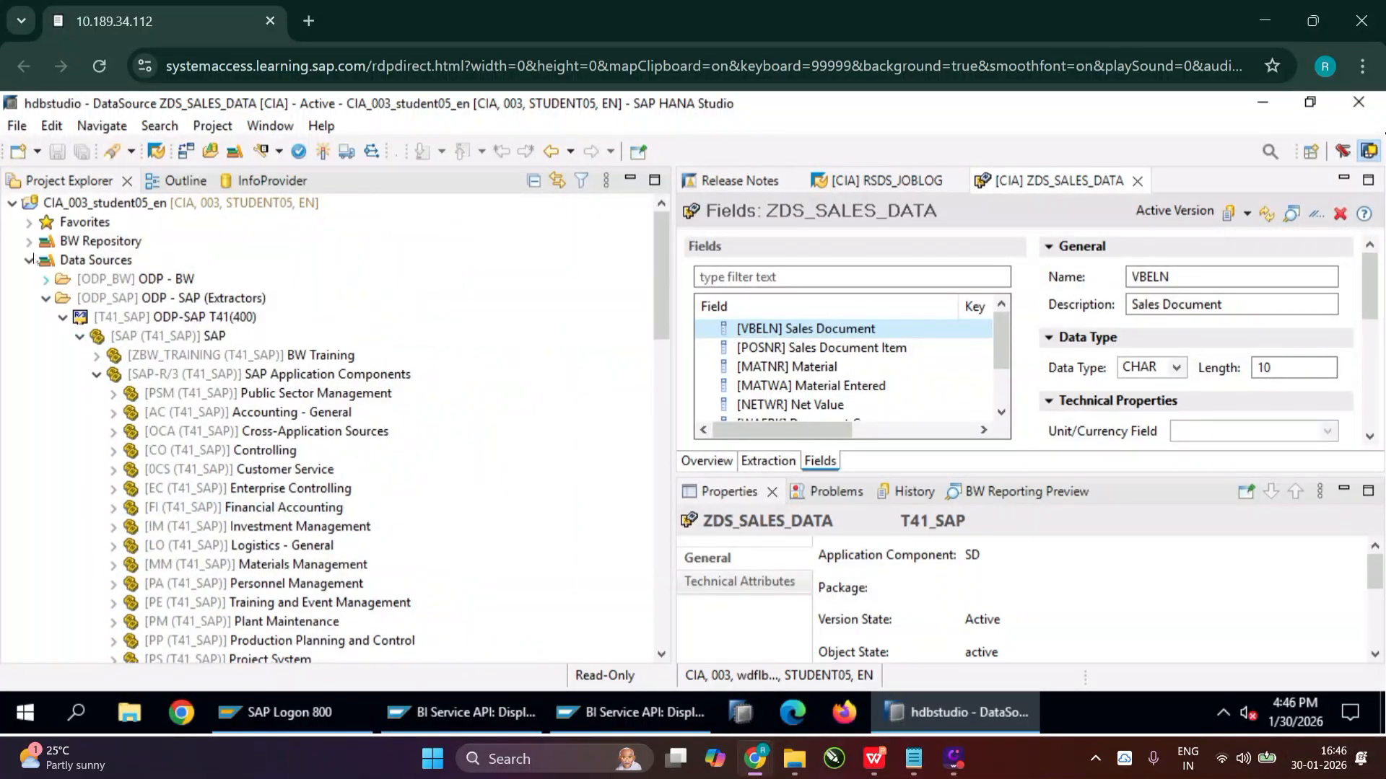
left_click(29, 242)
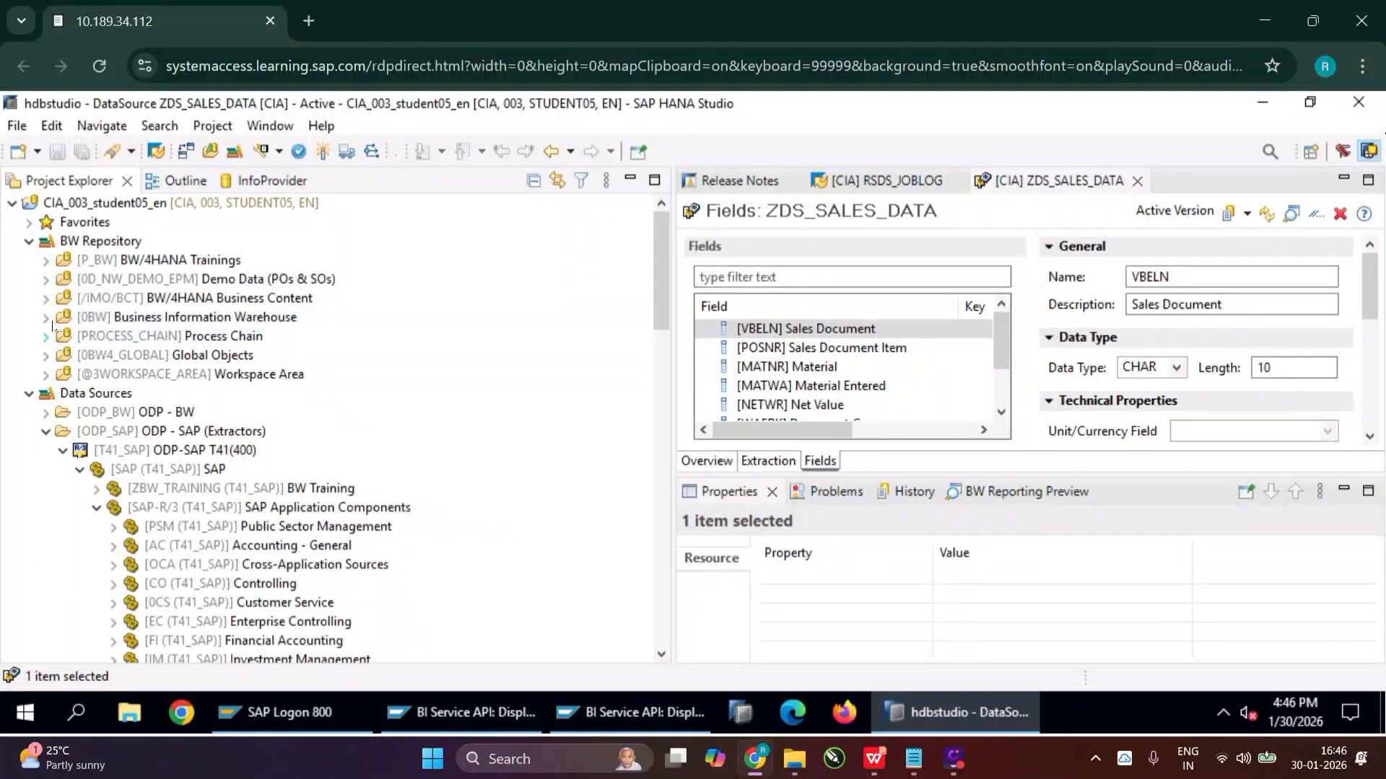
left_click(45, 261)
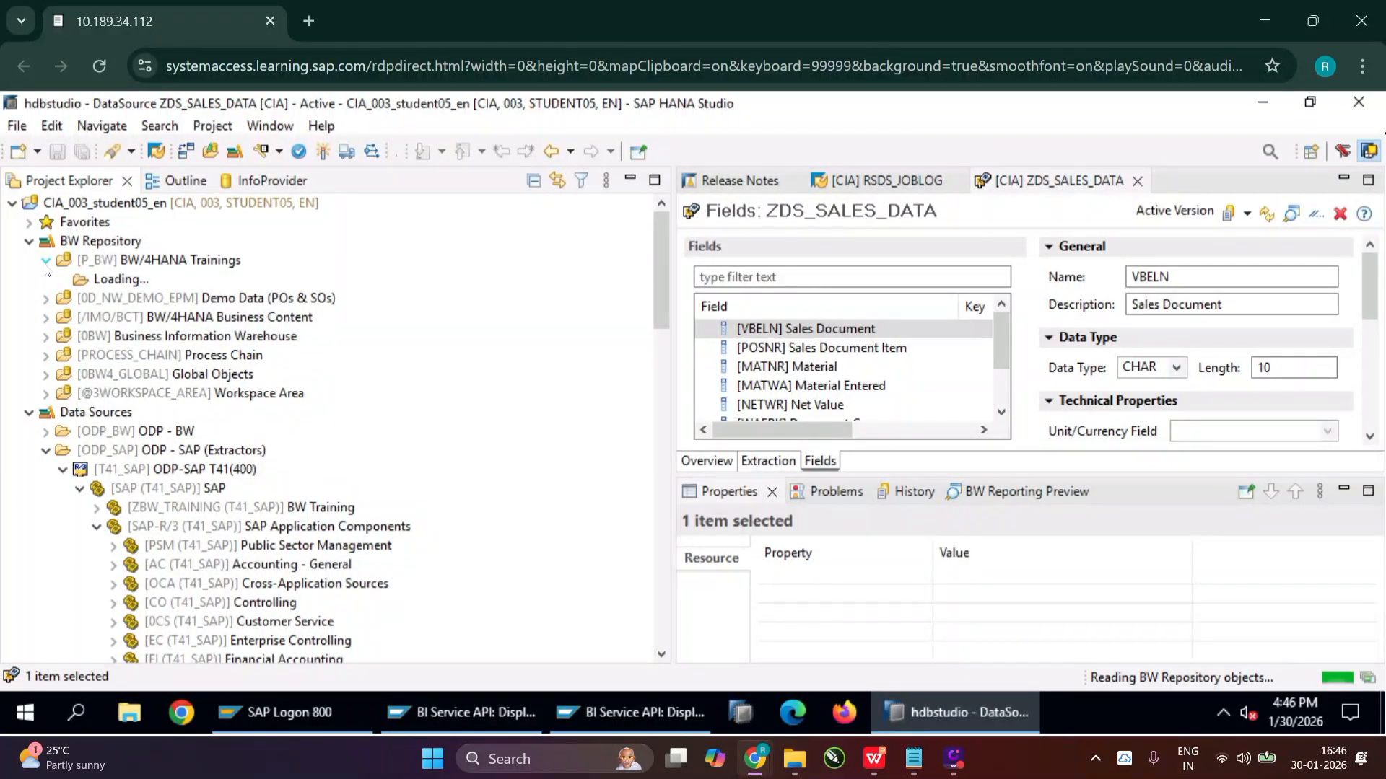
left_click(63, 299)
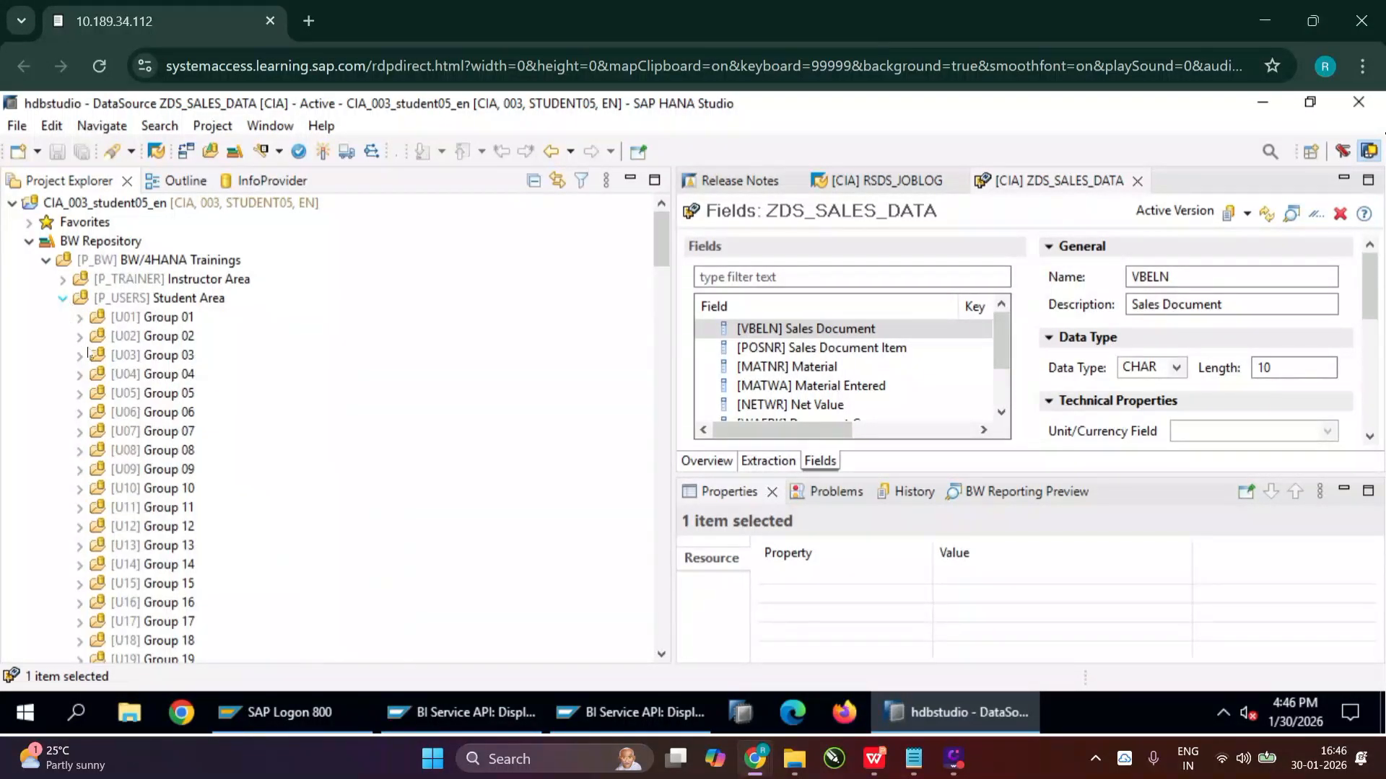
left_click(81, 394)
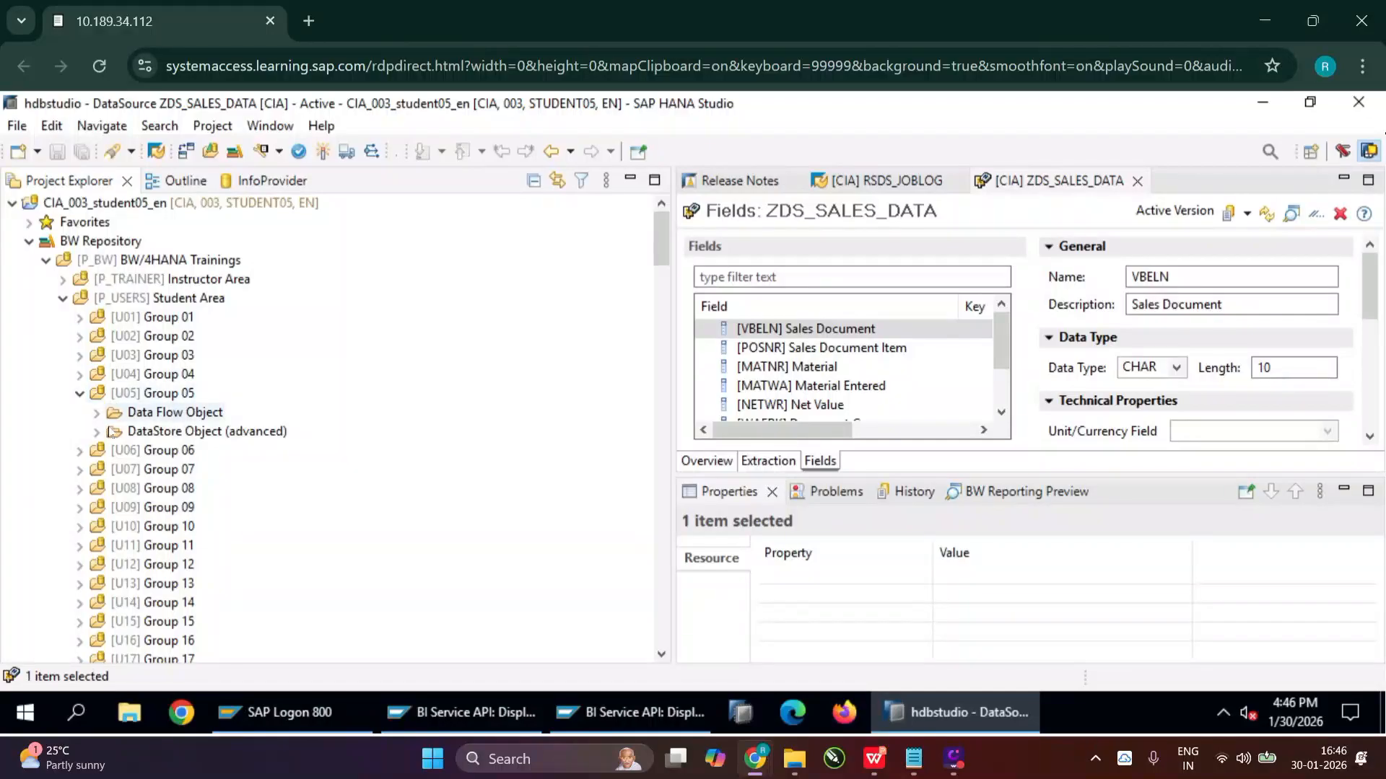
left_click(99, 432)
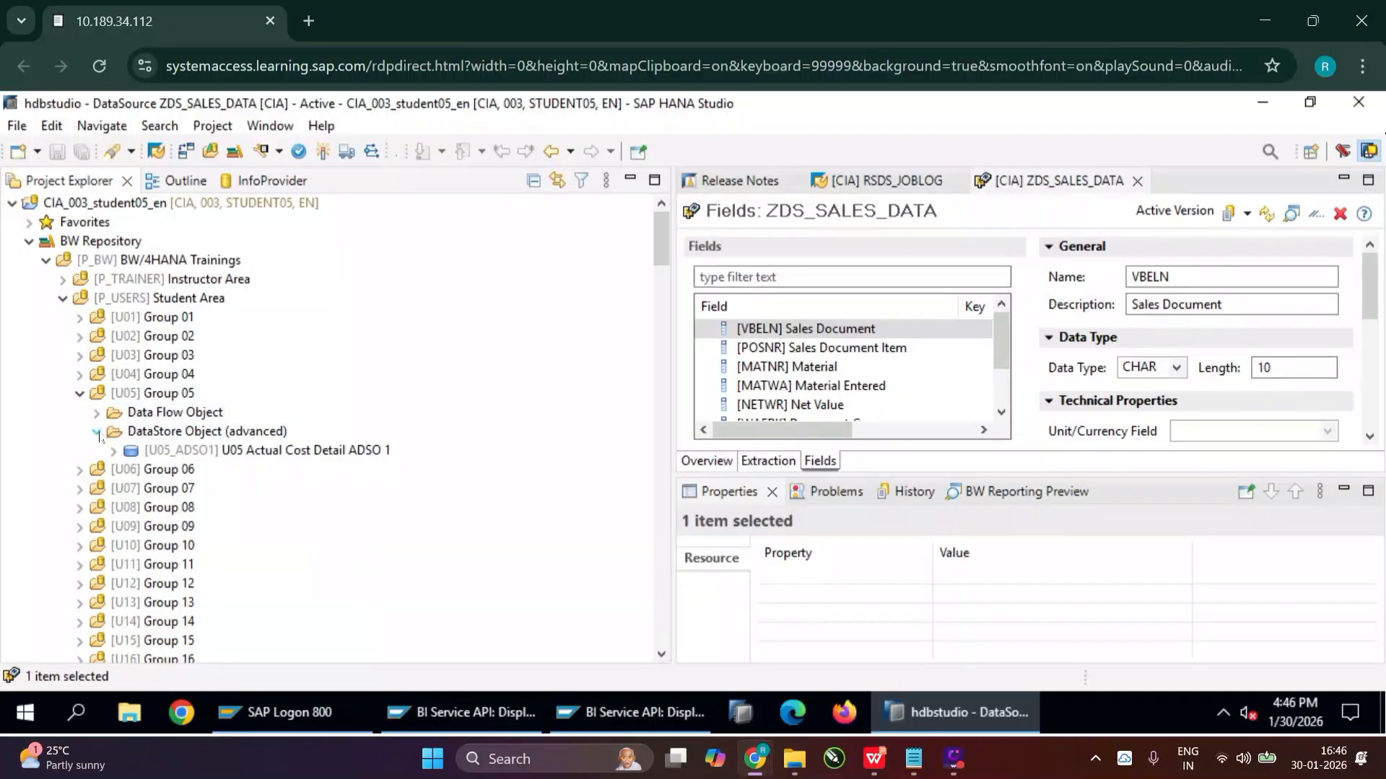
right_click(187, 433)
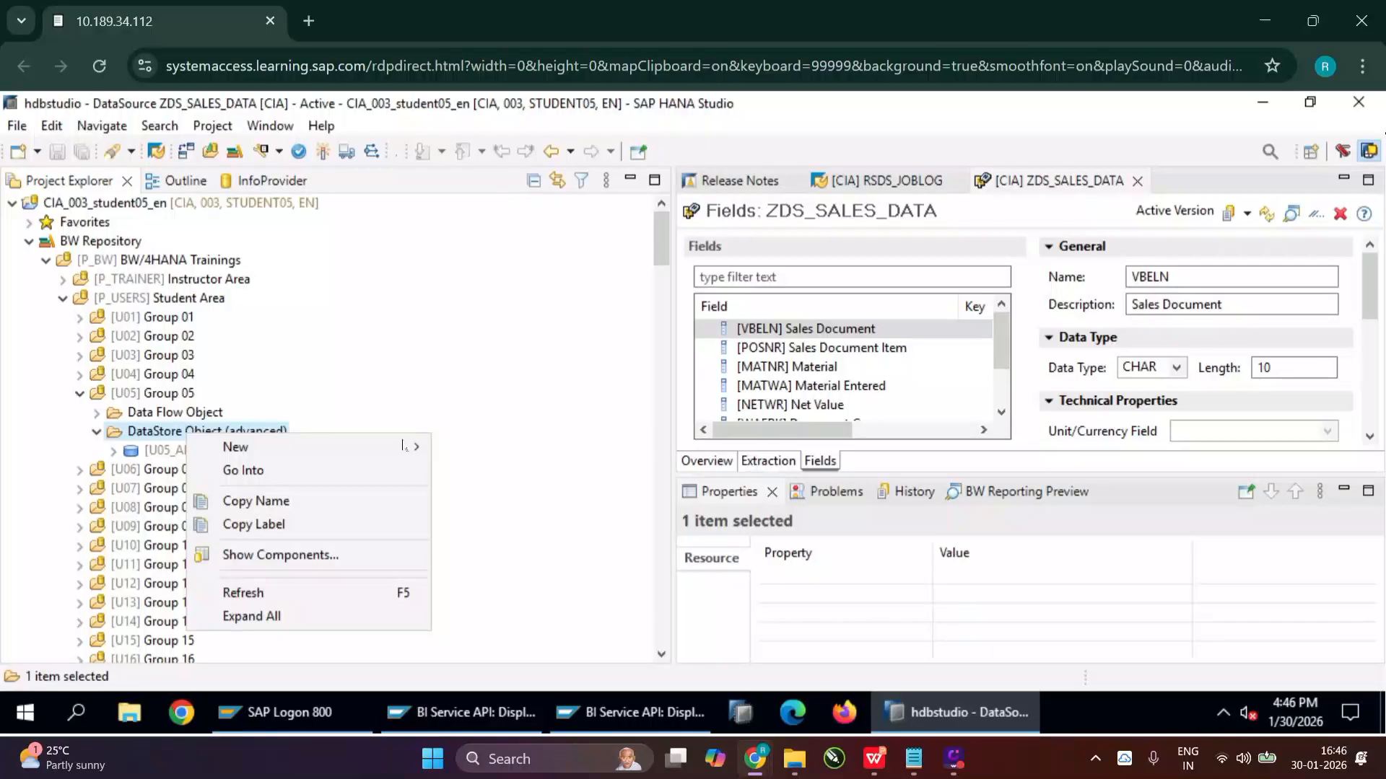
mouse_move(403, 446)
left_click(463, 446)
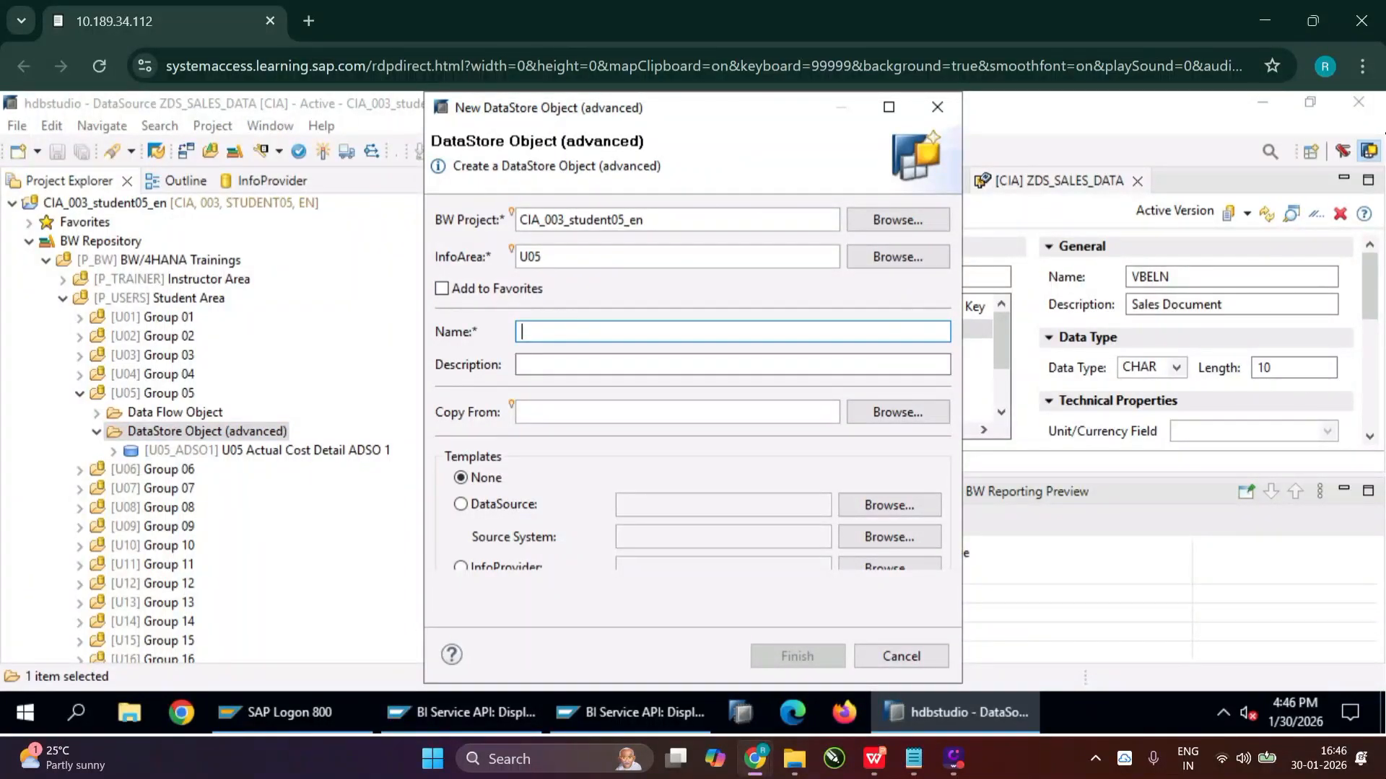
Step: Name the new DataStore object ZSDA01 and describe it as "sales data"
type("Z")
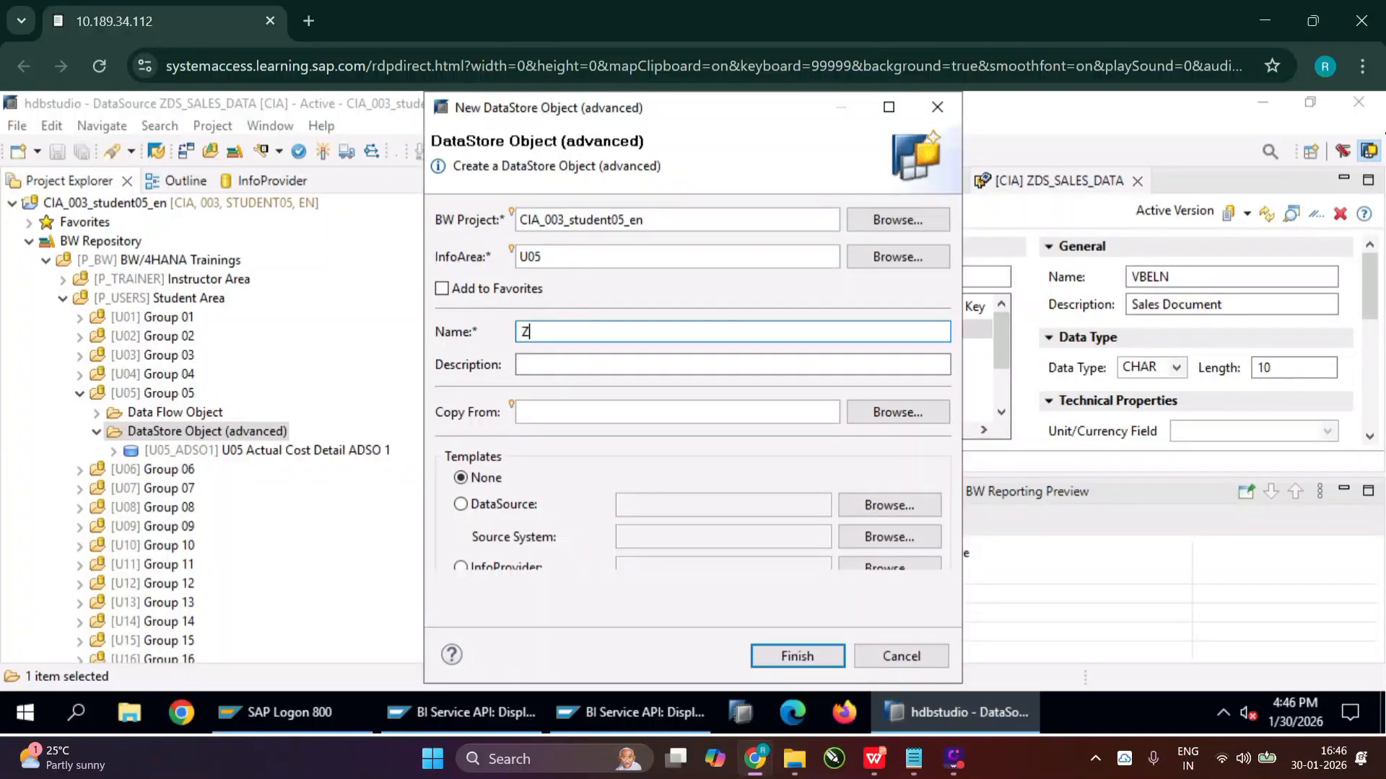
type("SDA01")
key("Tab")
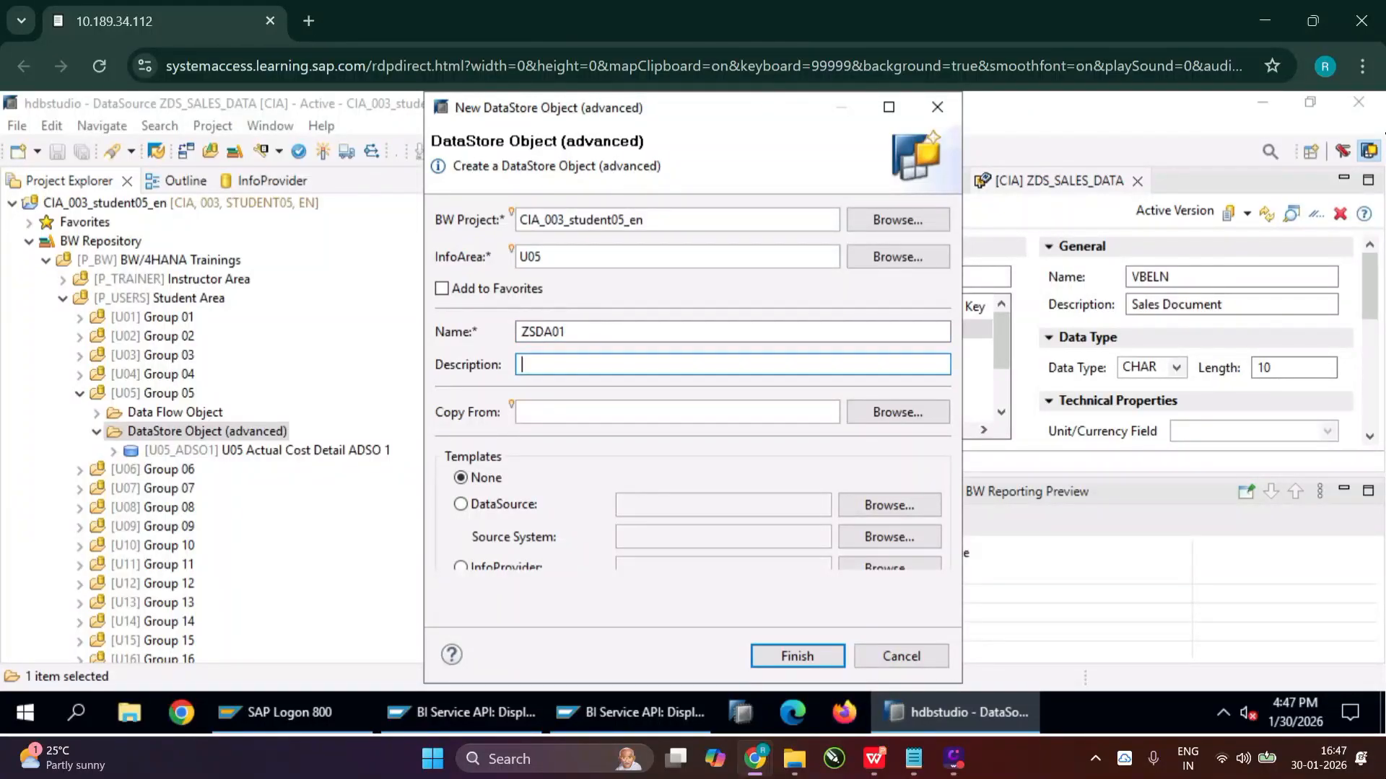
type("sales data")
Step: Use DataSource ZDS_SALES_DATA from source system T41_SAP as the template and create the DataStore object
left_click(461, 506)
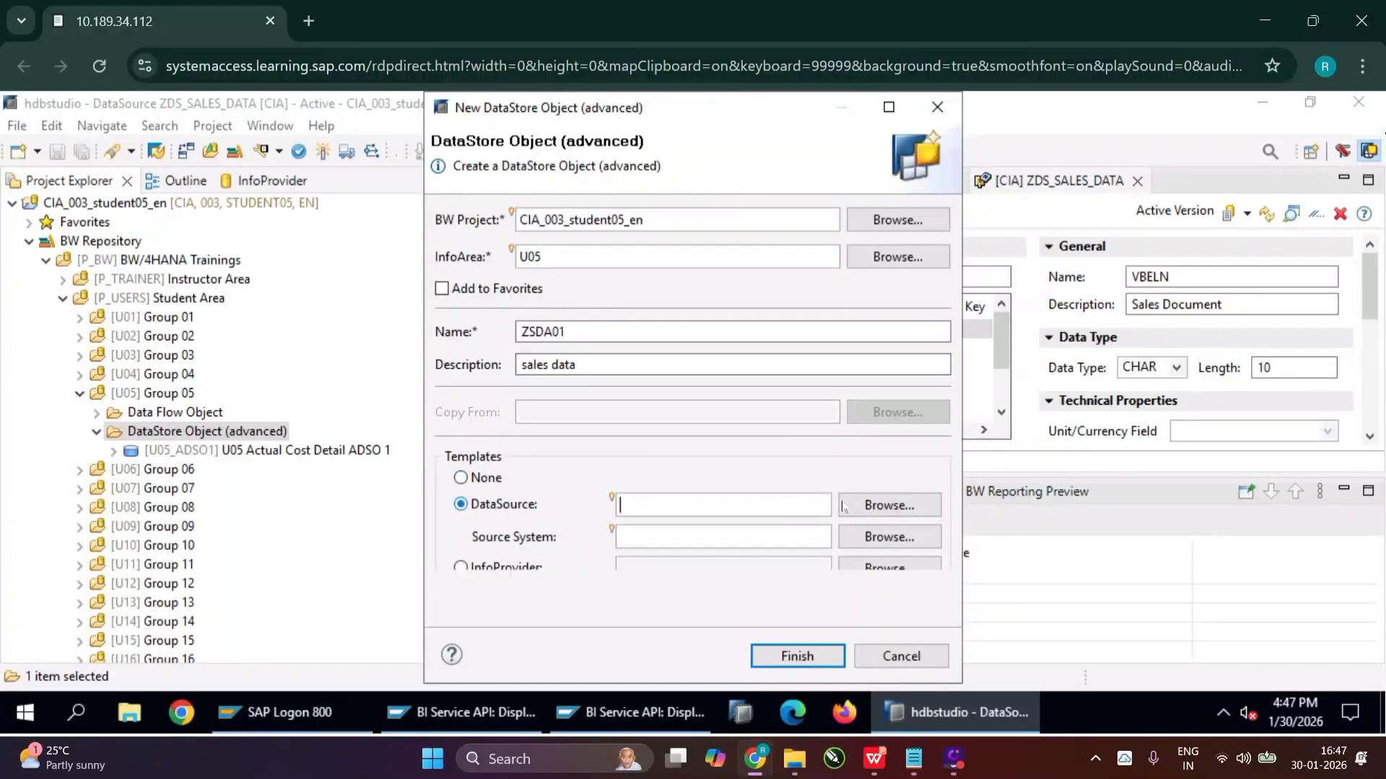
left_click(889, 506)
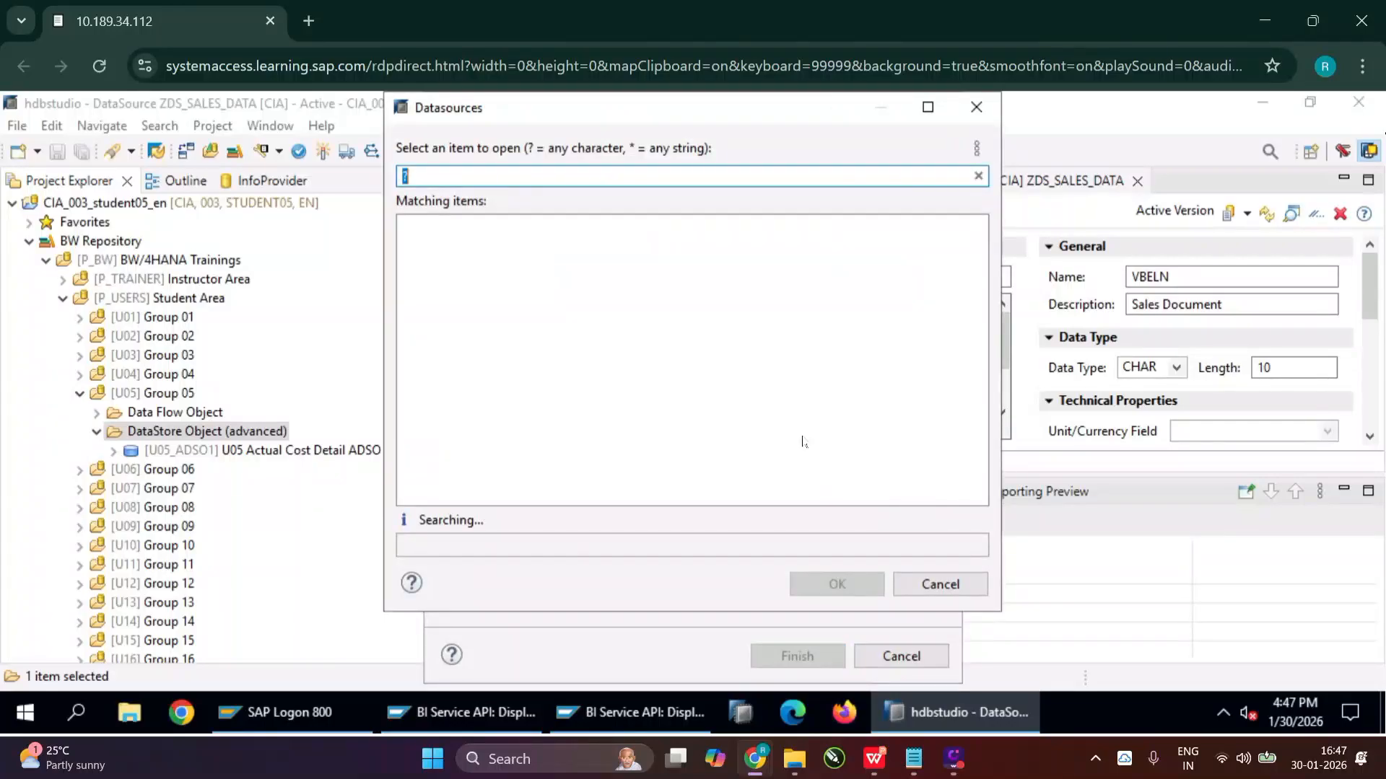
key("BackSpace")
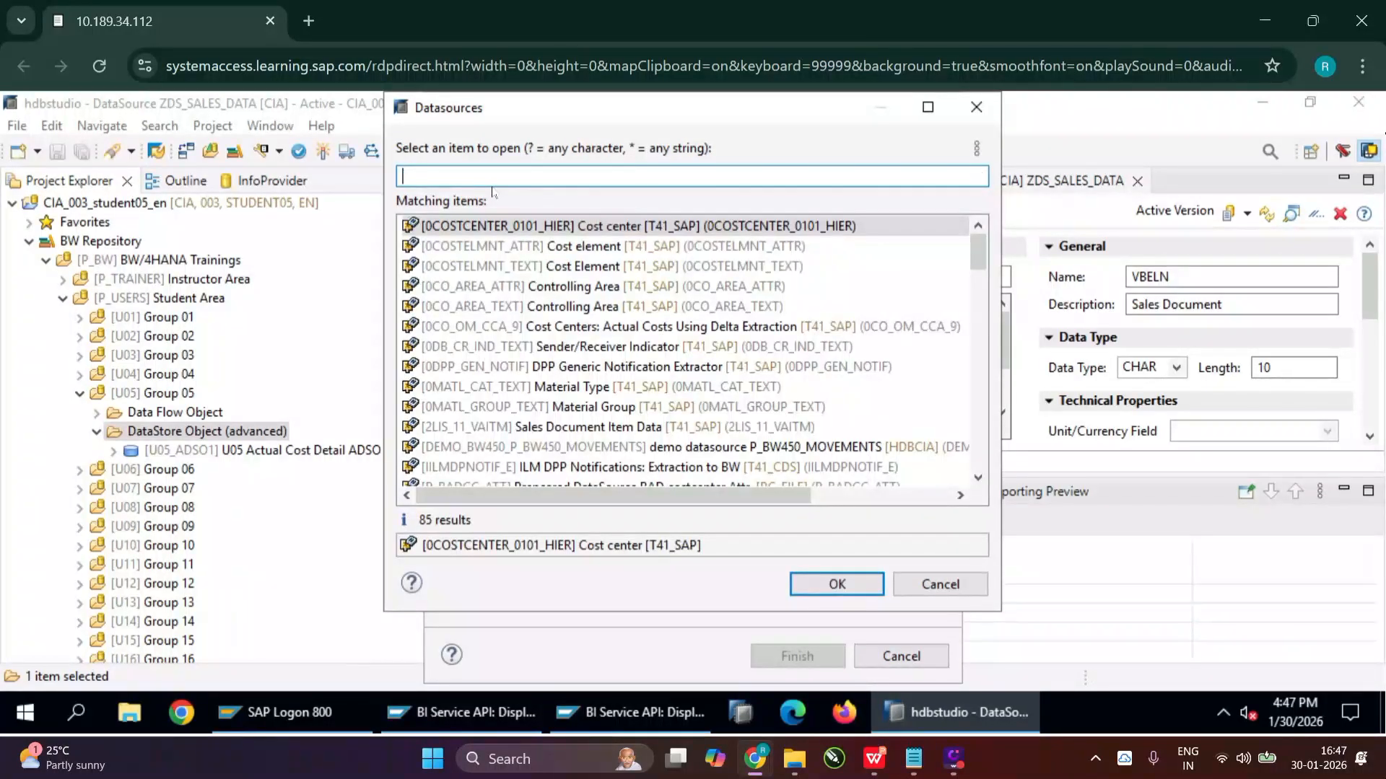
type("zds")
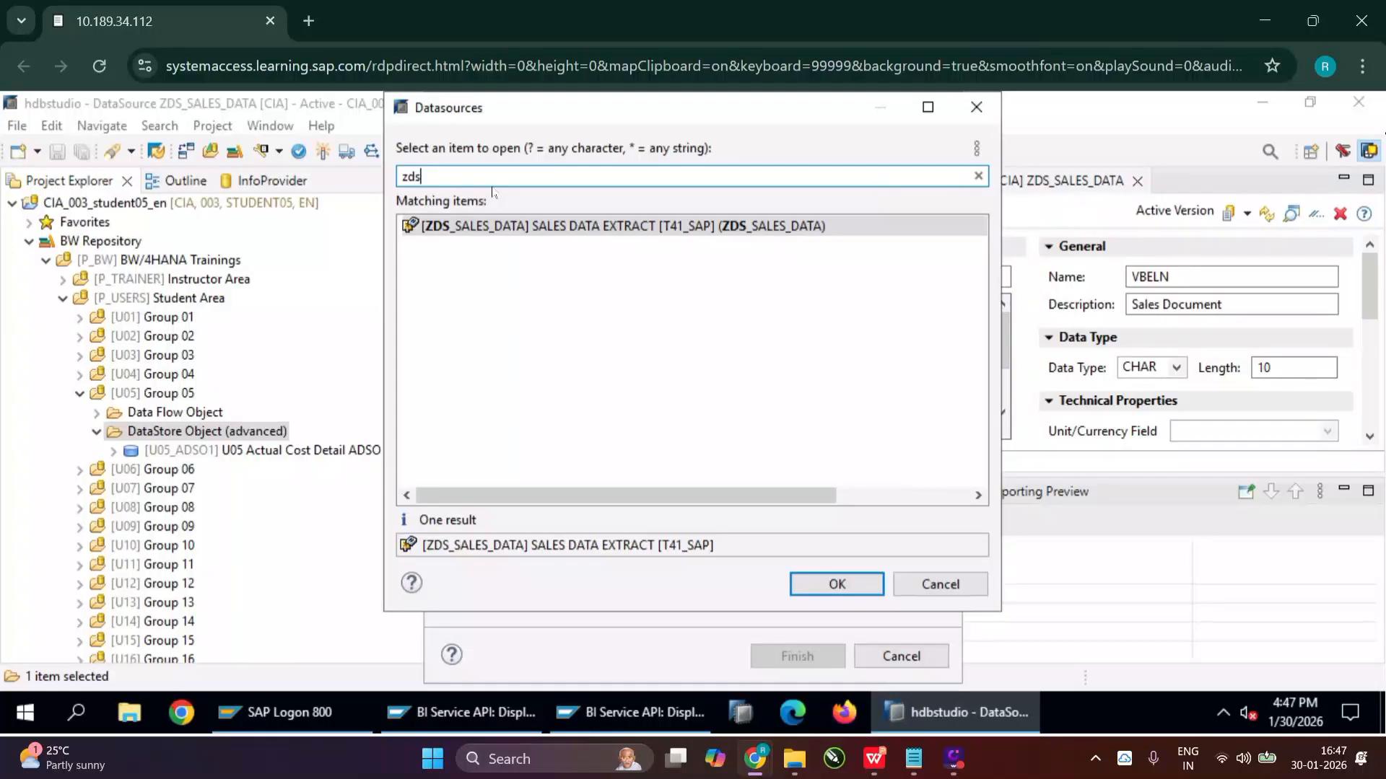
double_click(562, 230)
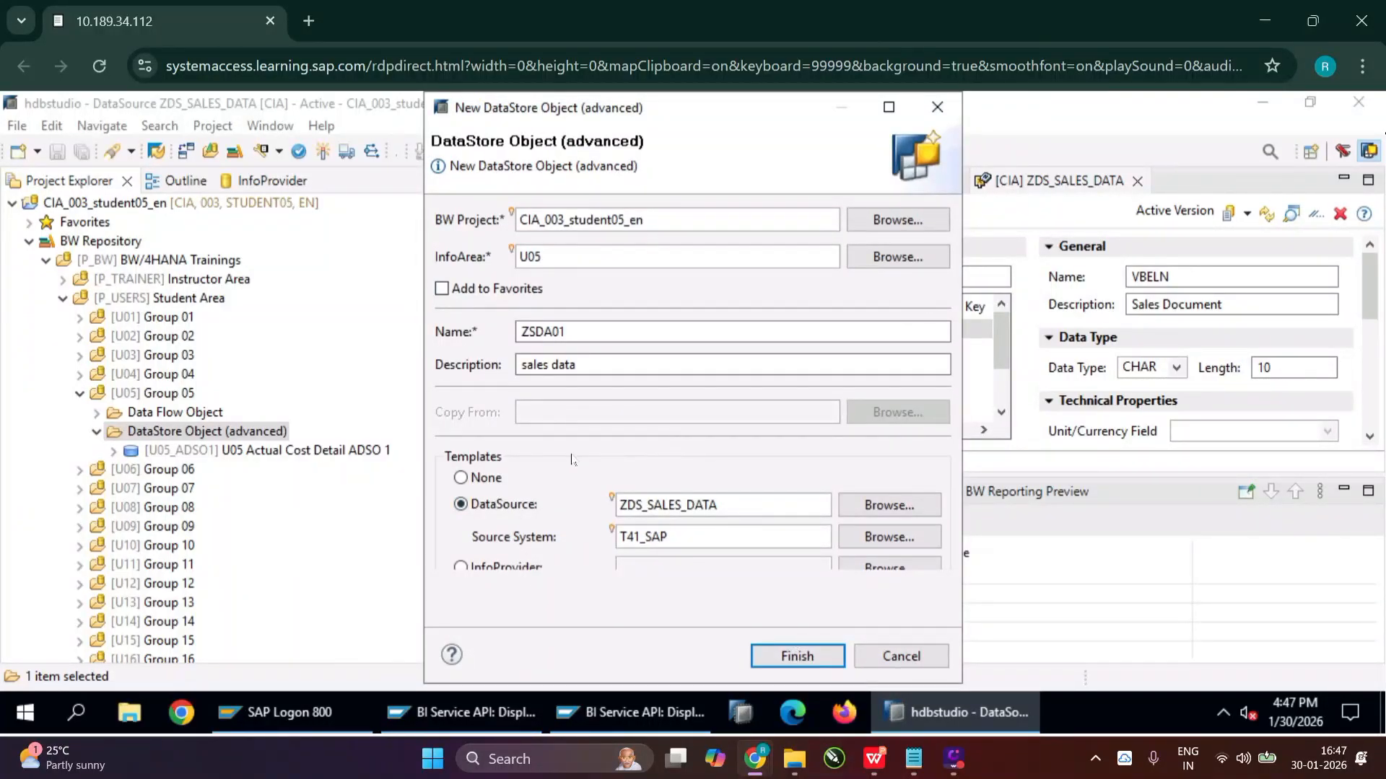
left_click(798, 656)
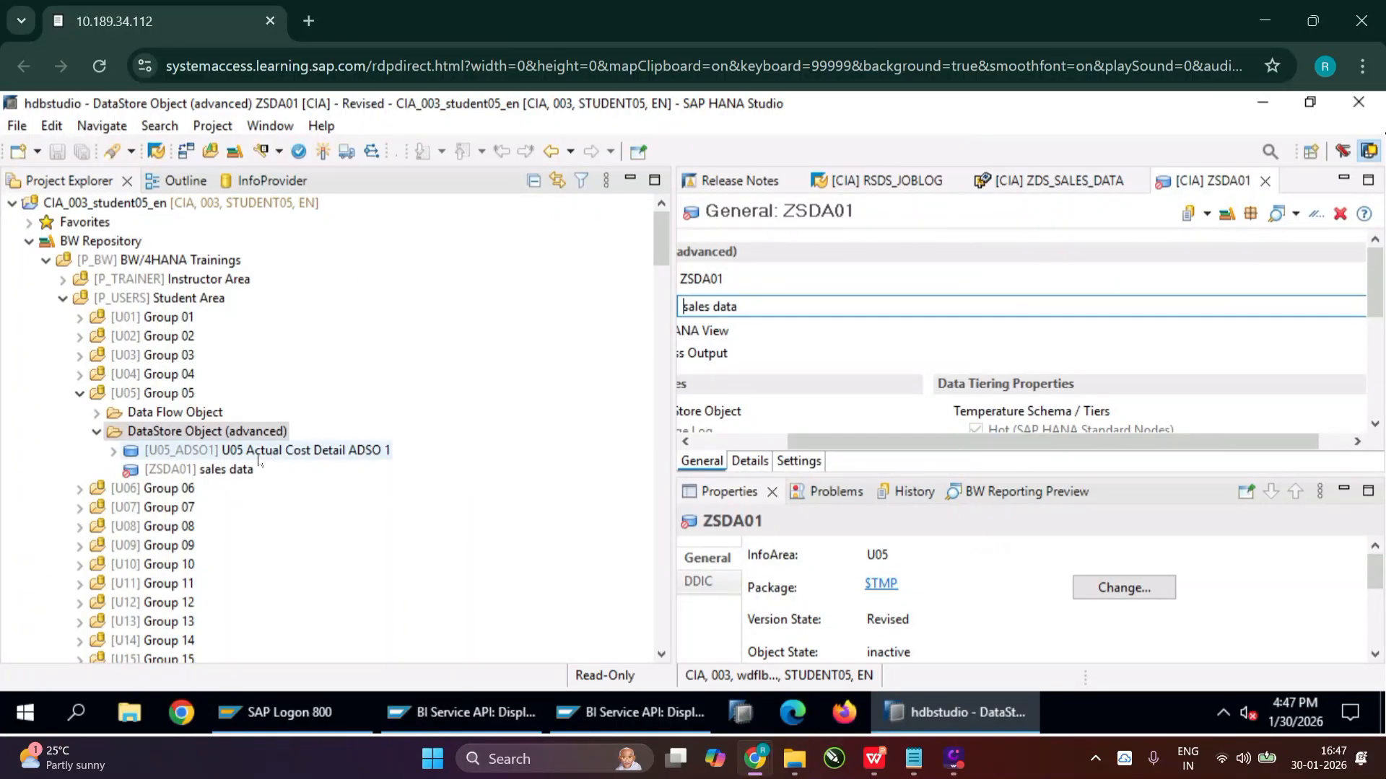
Step: Check the non-key fields of DataStore object ZSDA01 from Sales Document to Document Currency and activate the object
left_click(220, 470)
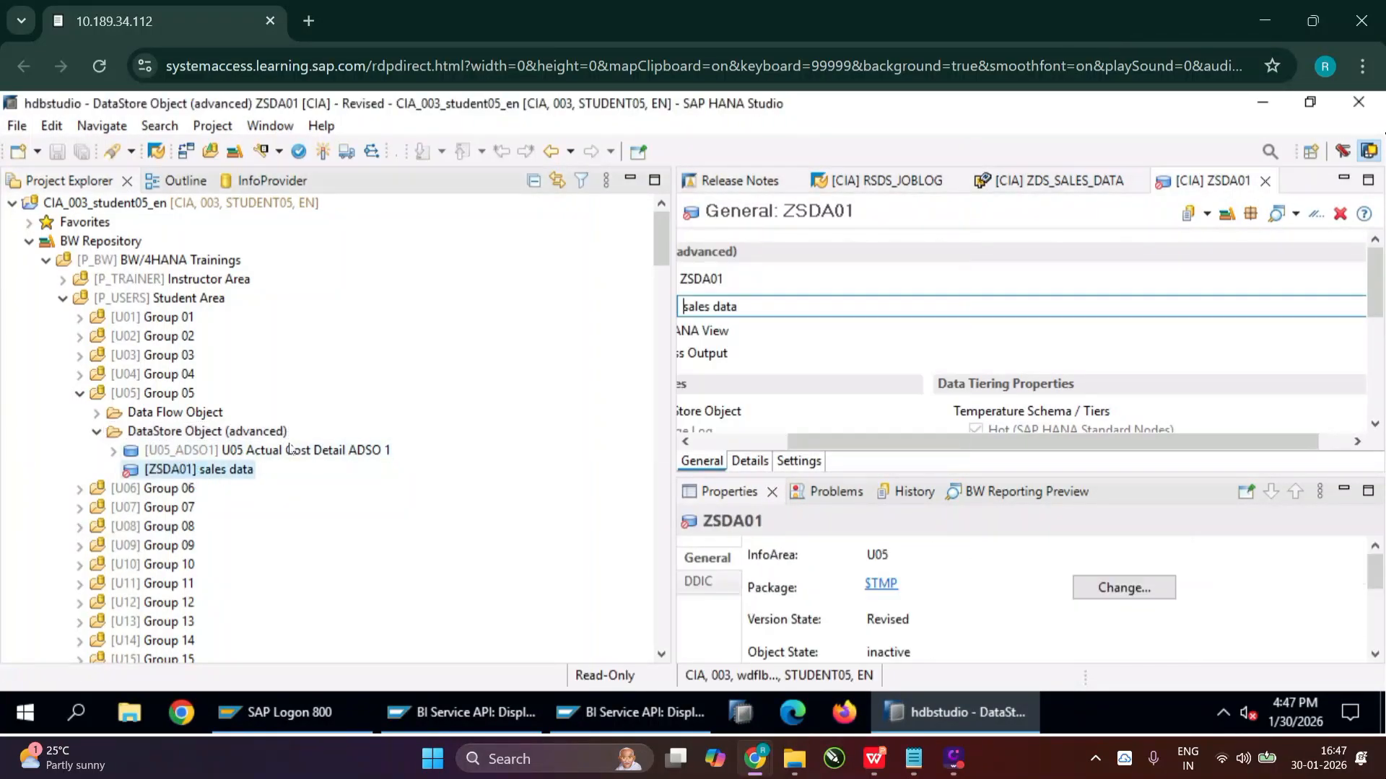
left_click_drag(670, 388, 446, 380)
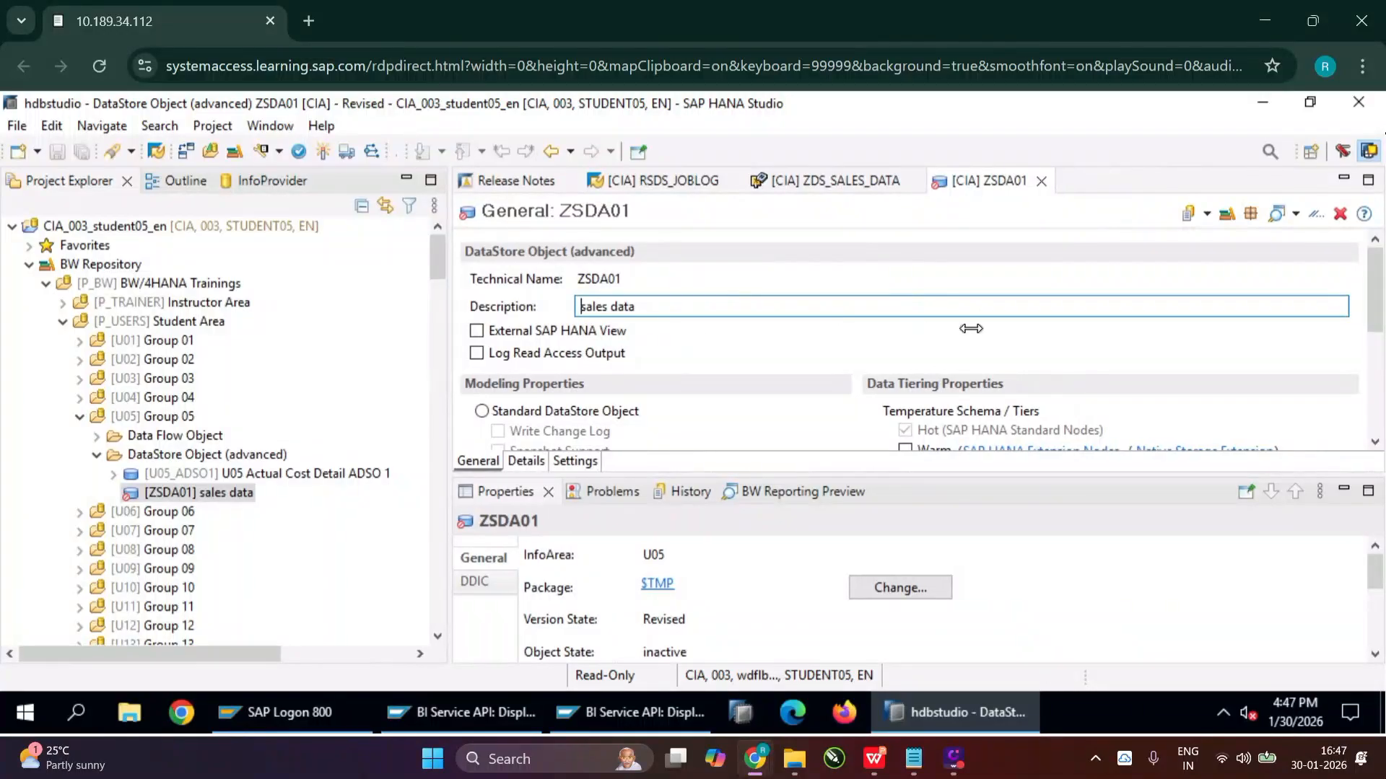
left_click(526, 461)
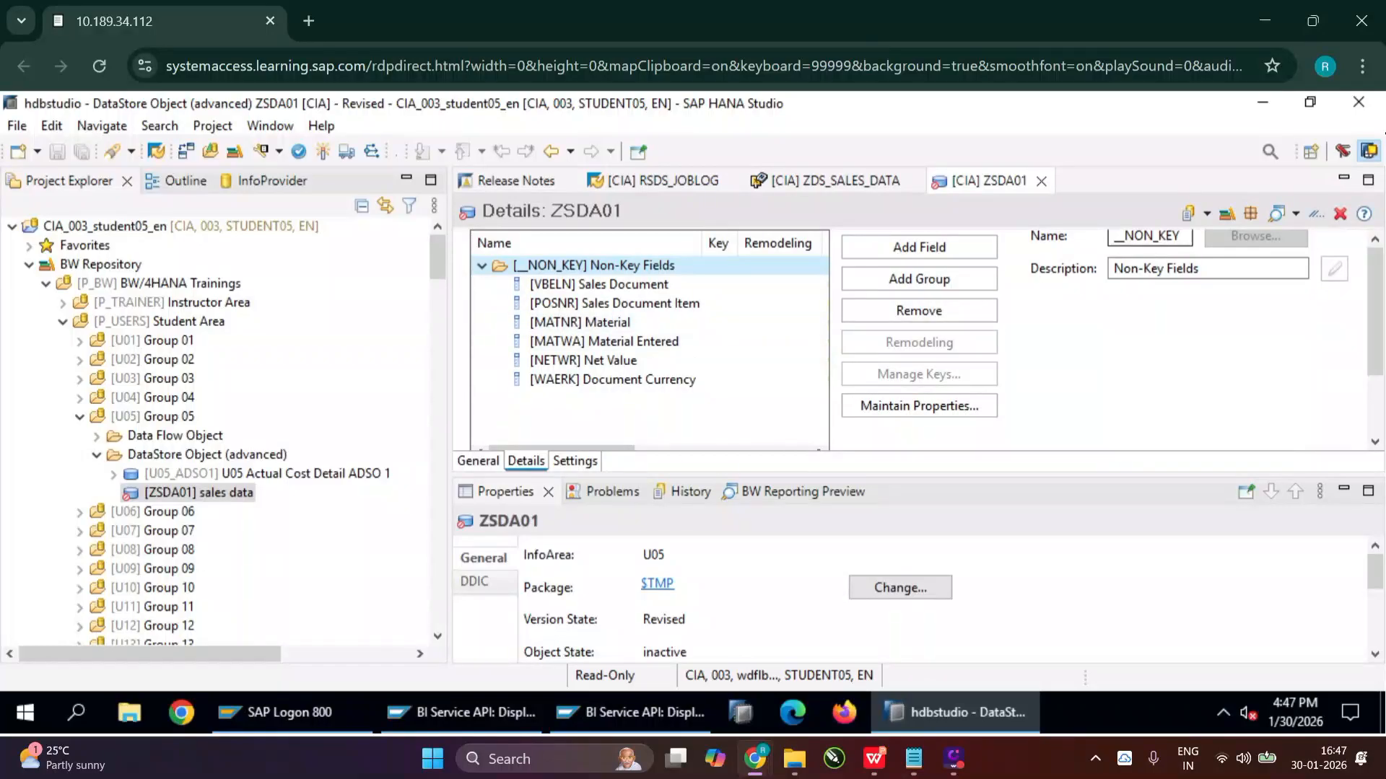
left_click(604, 286)
left_click(607, 303)
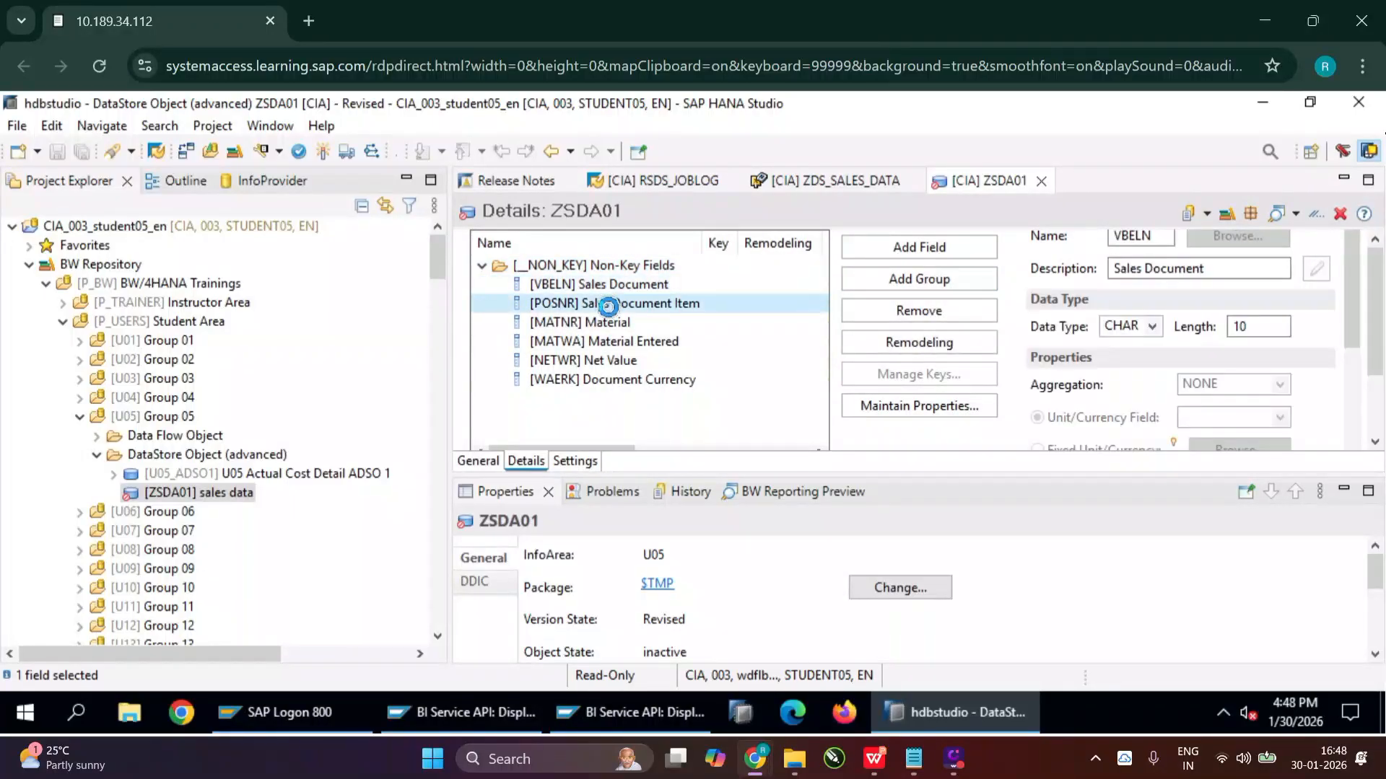
left_click(613, 322)
left_click(620, 344)
left_click(620, 363)
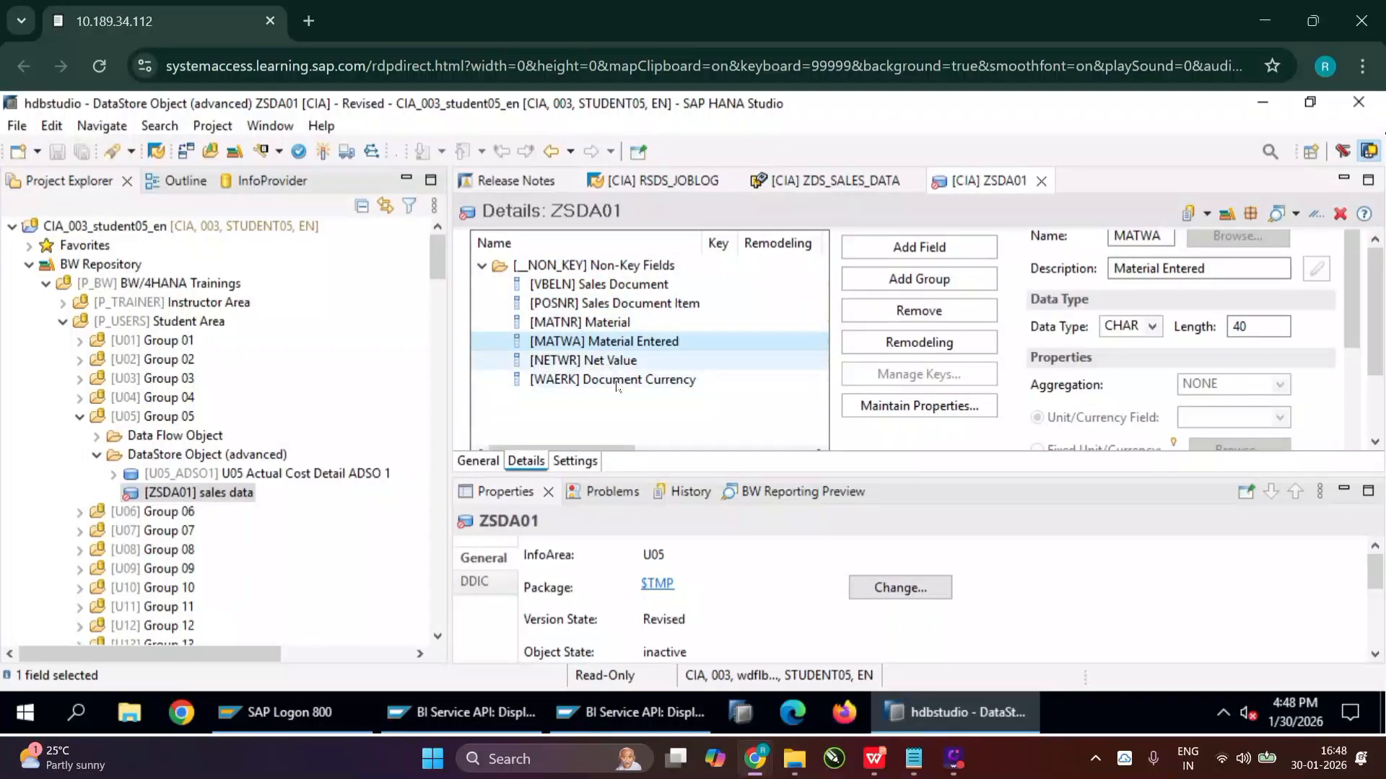
left_click(620, 382)
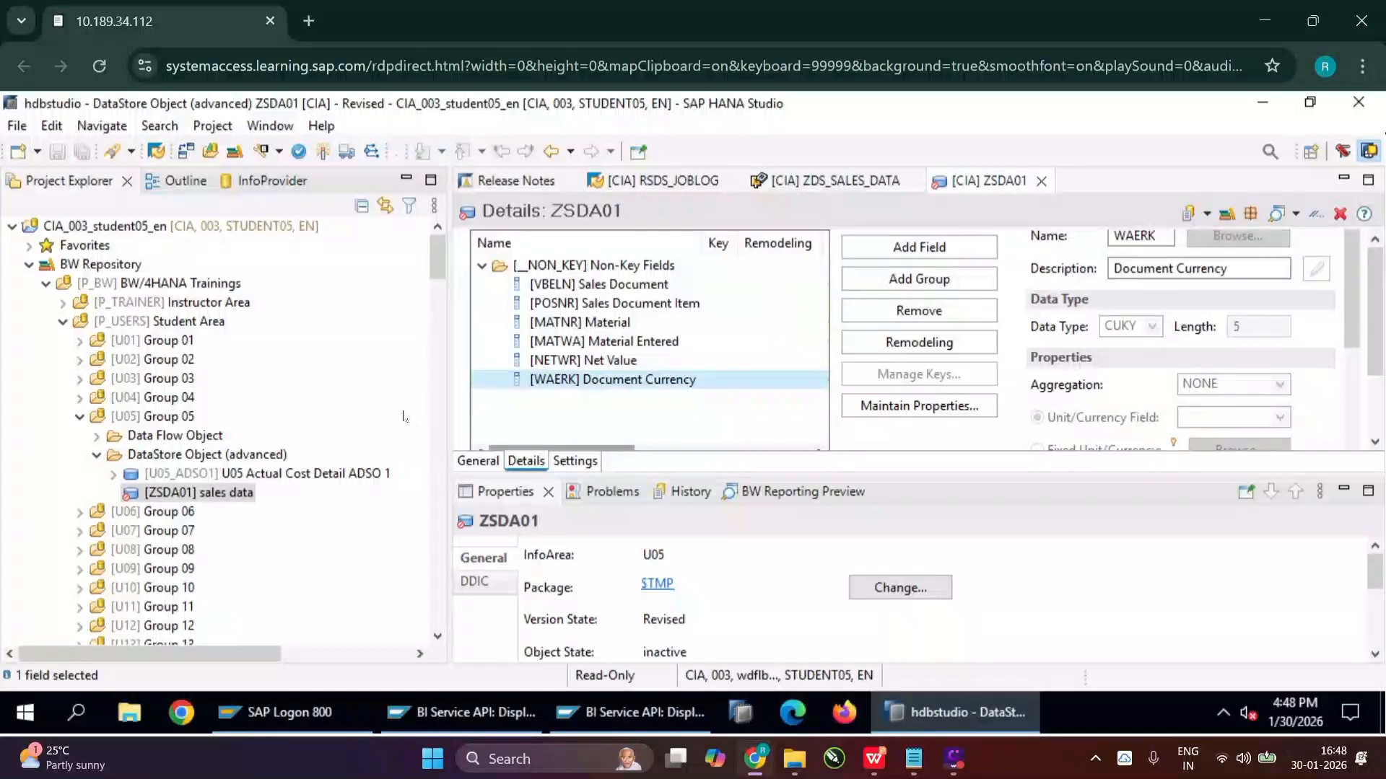
left_click(324, 156)
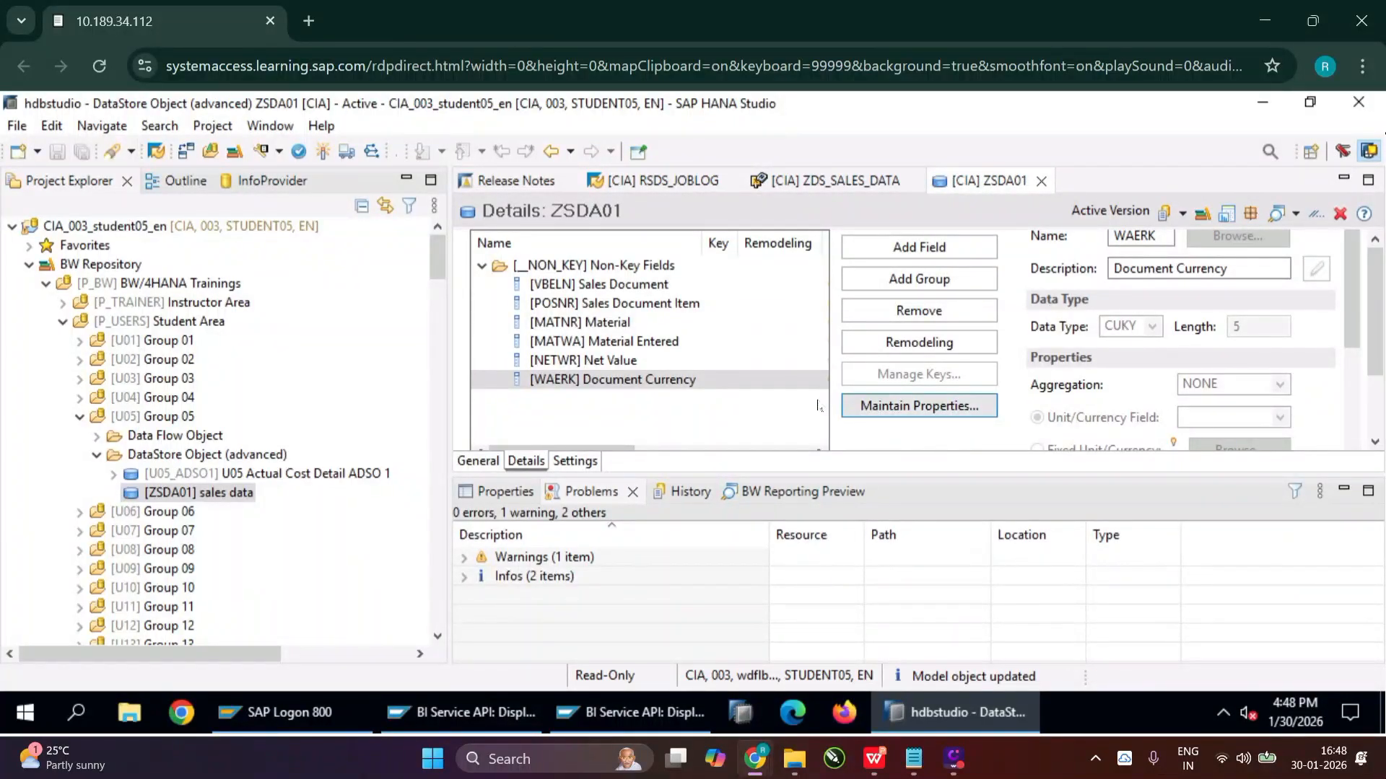
Step: Start a new transformation for DataStore object ZSDA01 under Group 05
left_click(178, 491)
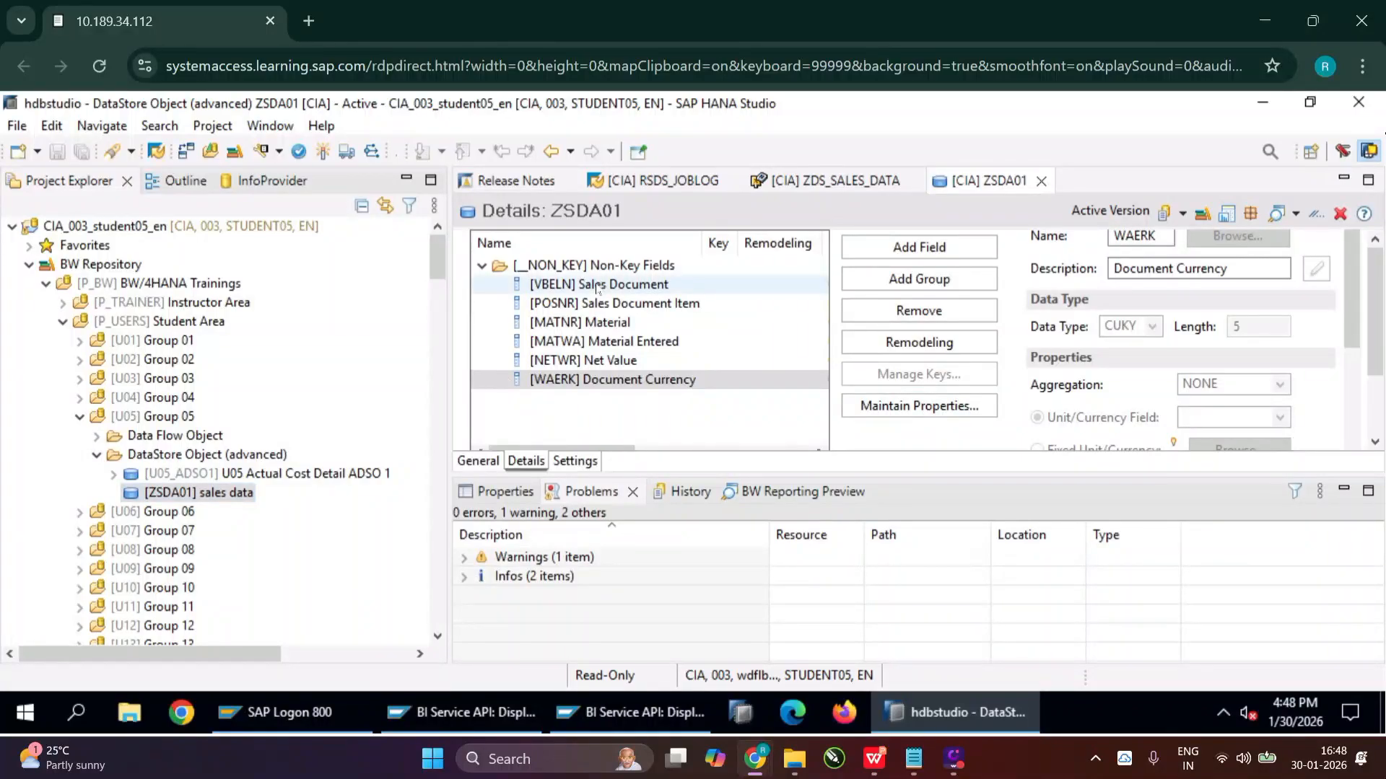
left_click(224, 479)
right_click(220, 477)
right_click(207, 493)
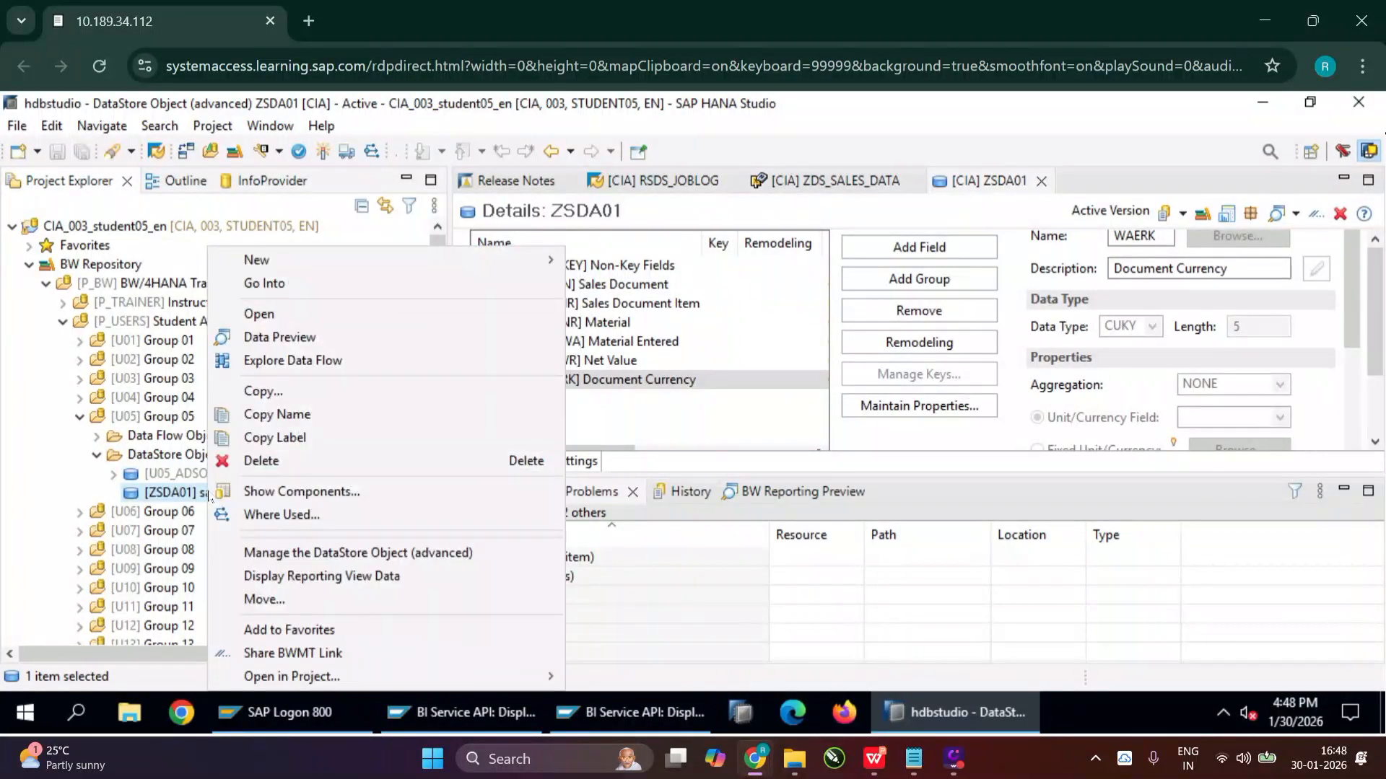
mouse_move(368, 259)
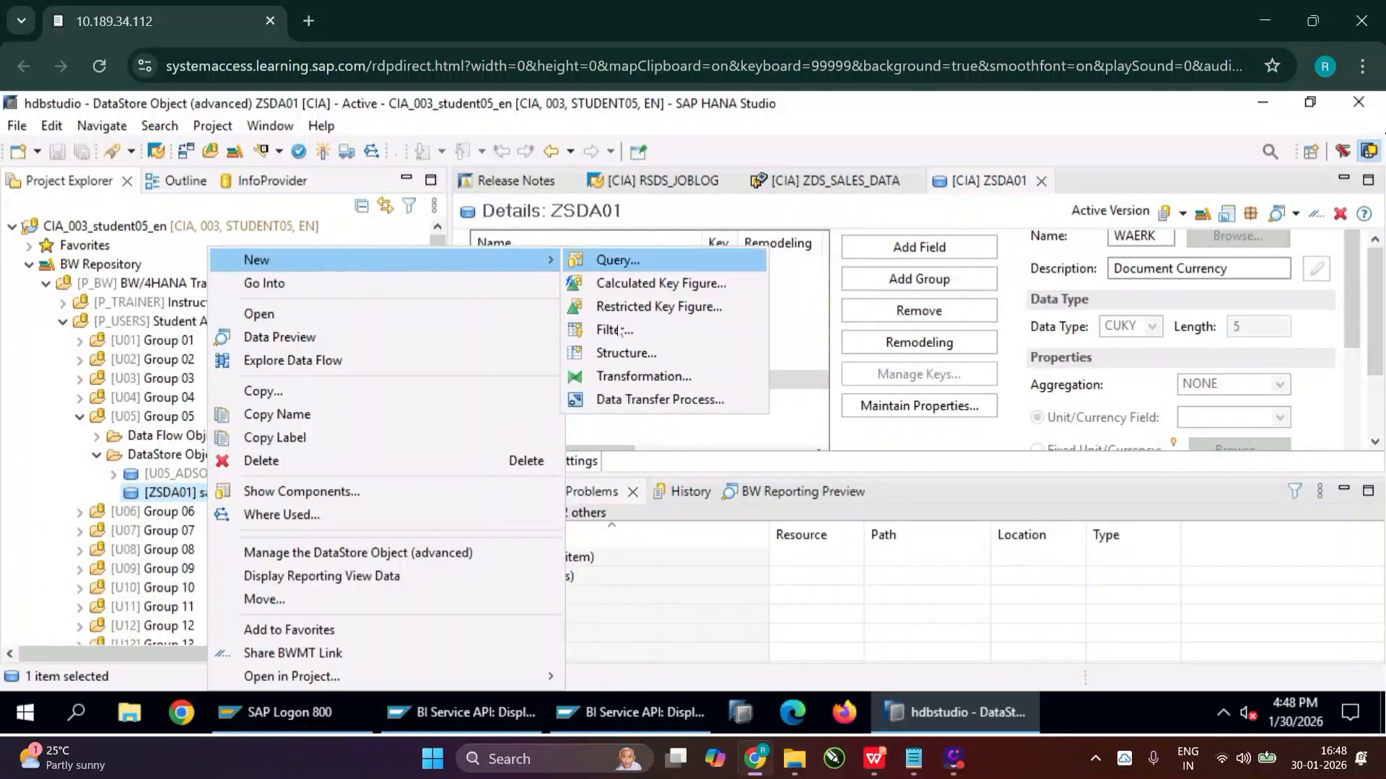
left_click(625, 376)
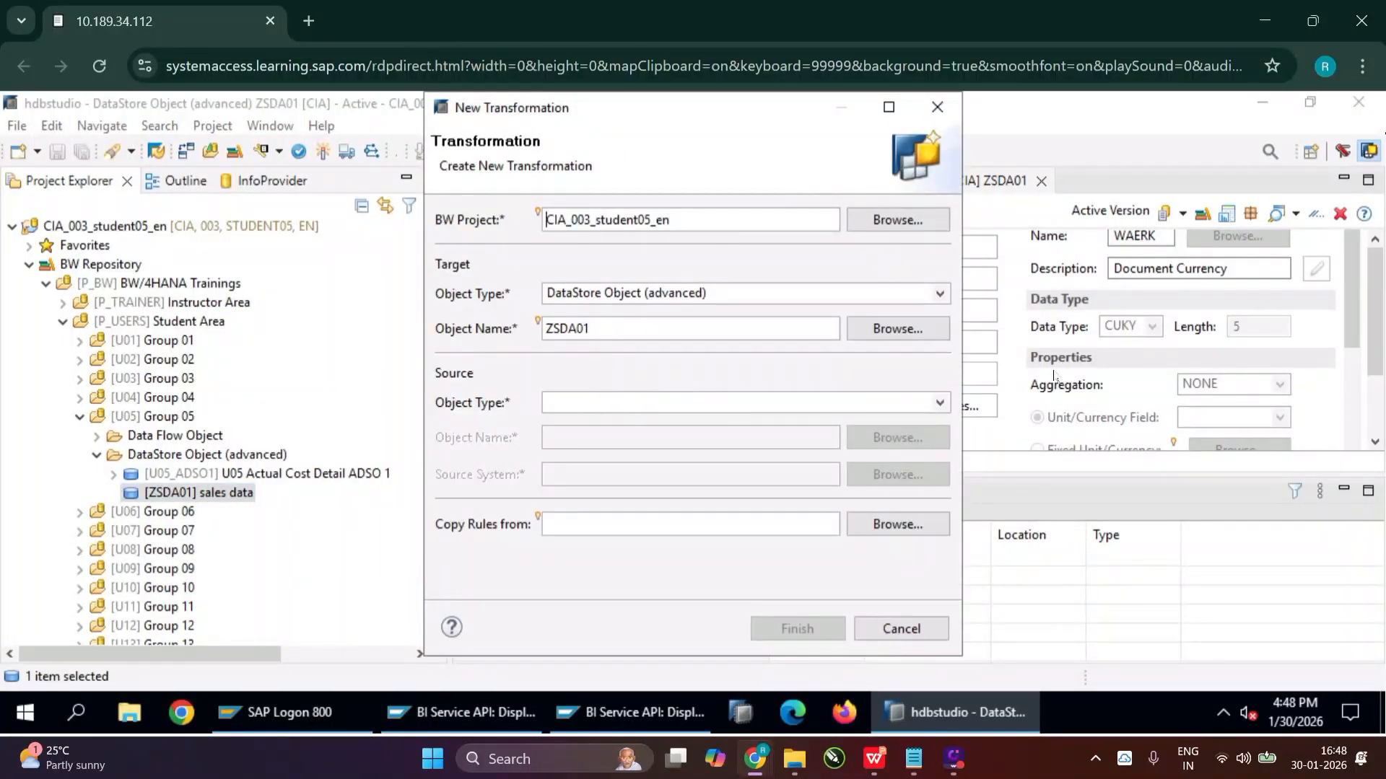
Step: Use DataSource ZDS_SALES_DATA from source system T41_SAP as the transformation's source and create the transformation
left_click(940, 403)
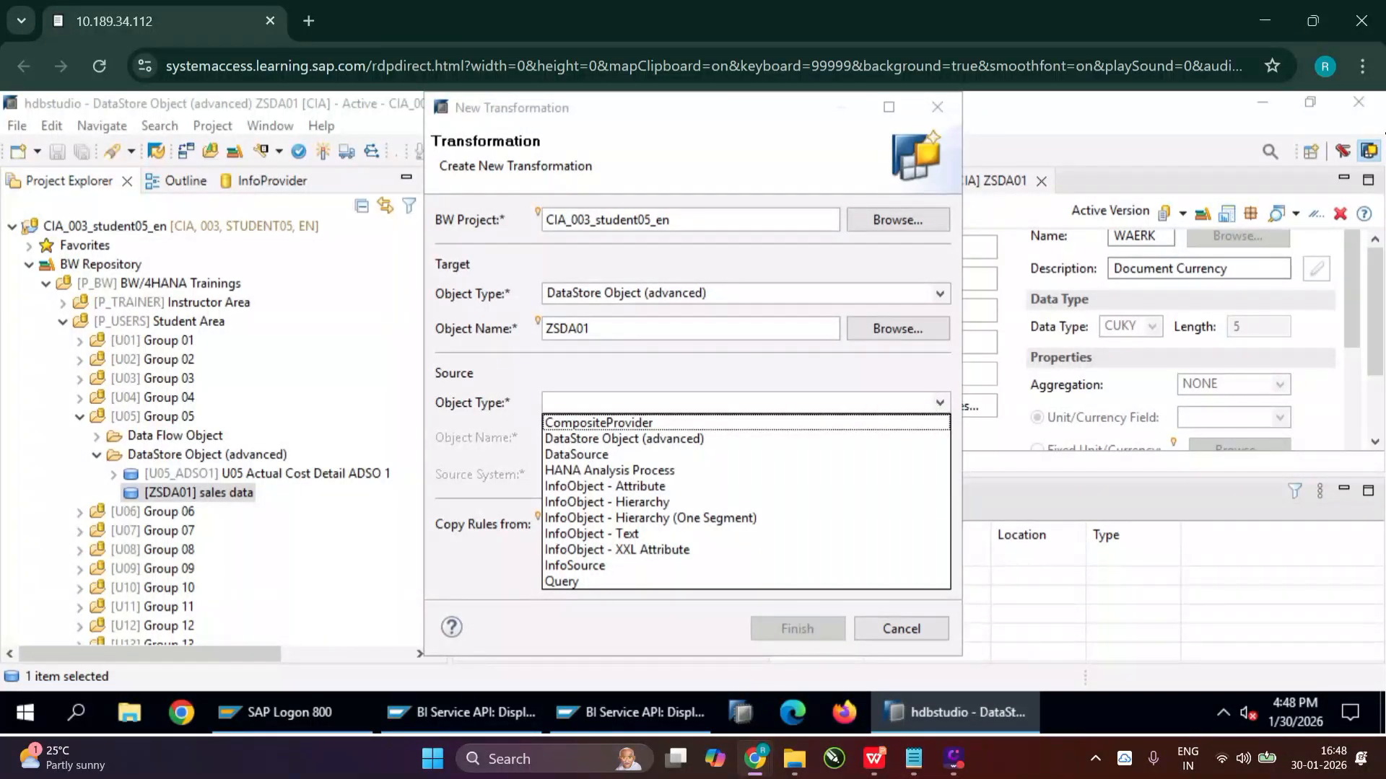
left_click(591, 455)
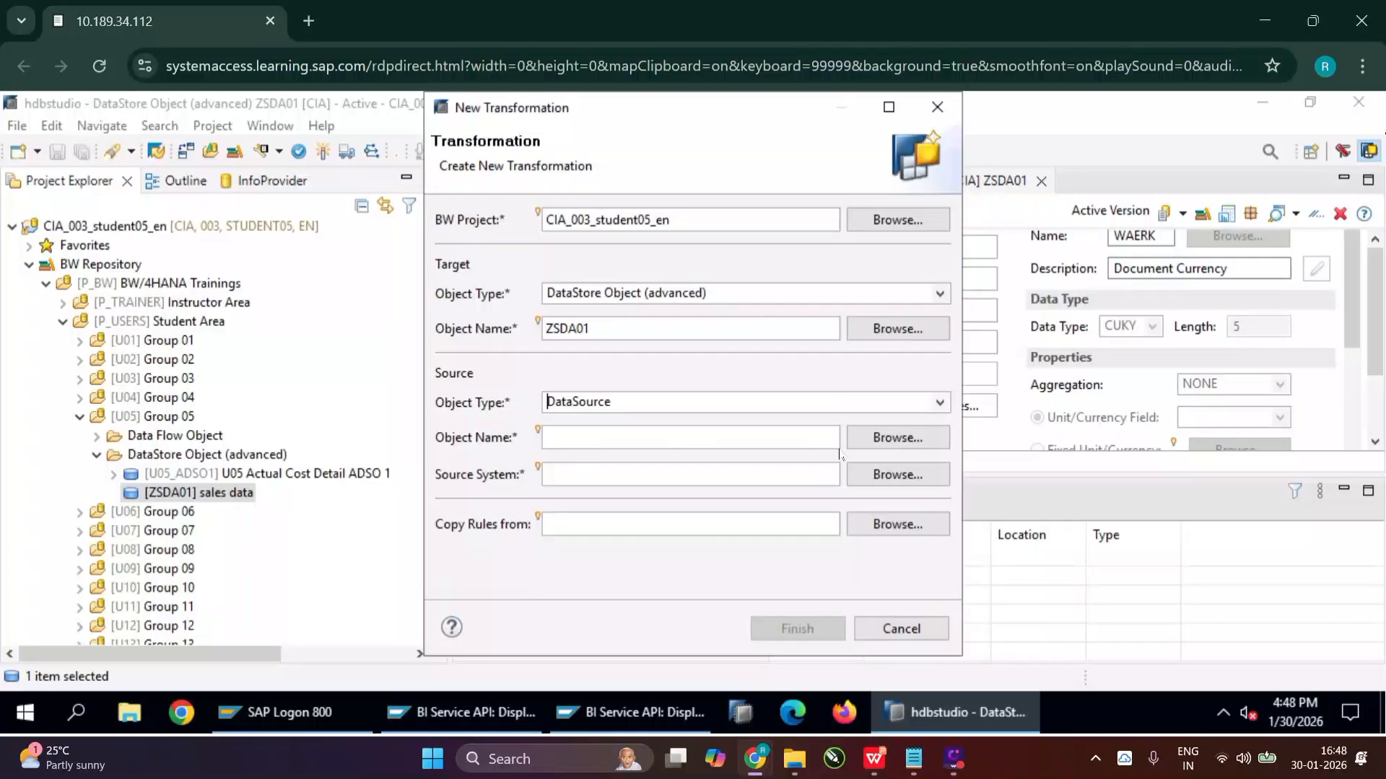
left_click(881, 443)
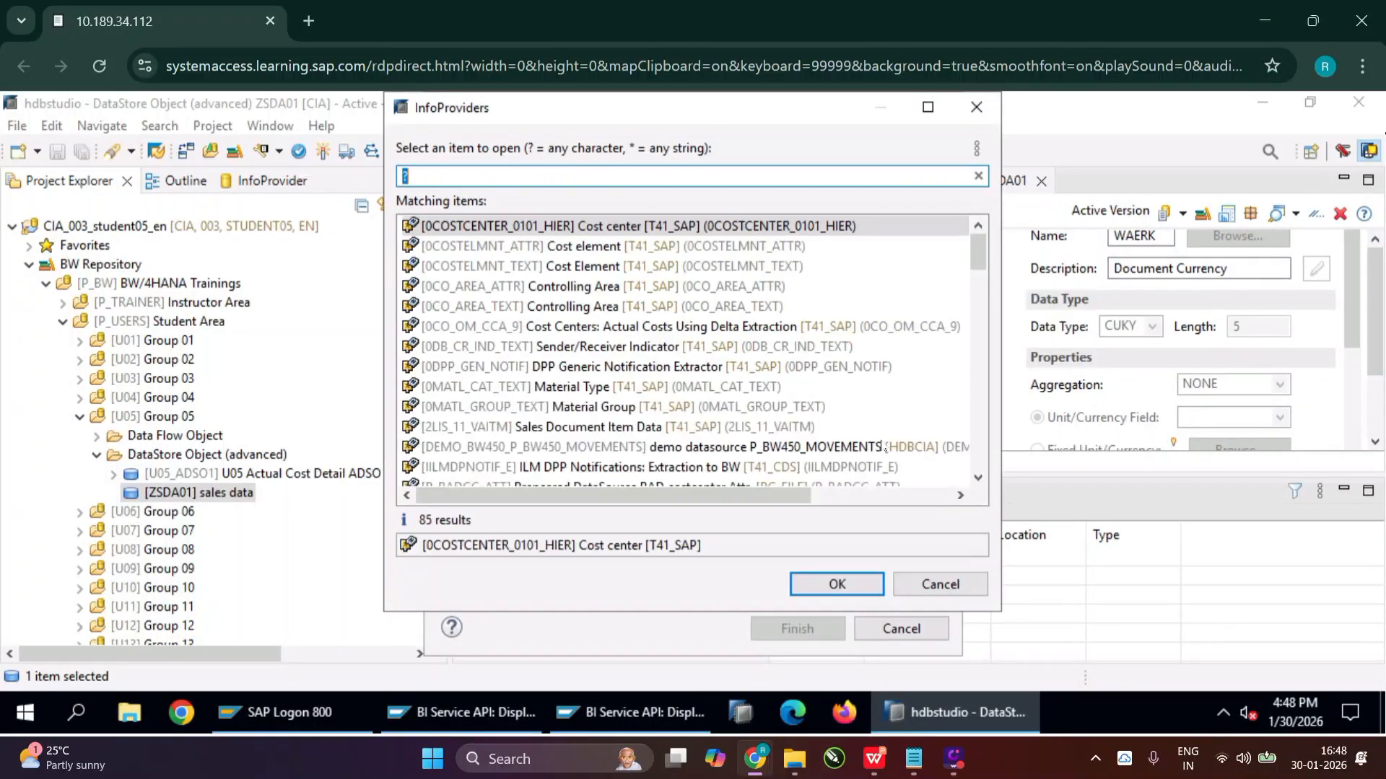
type("zds_")
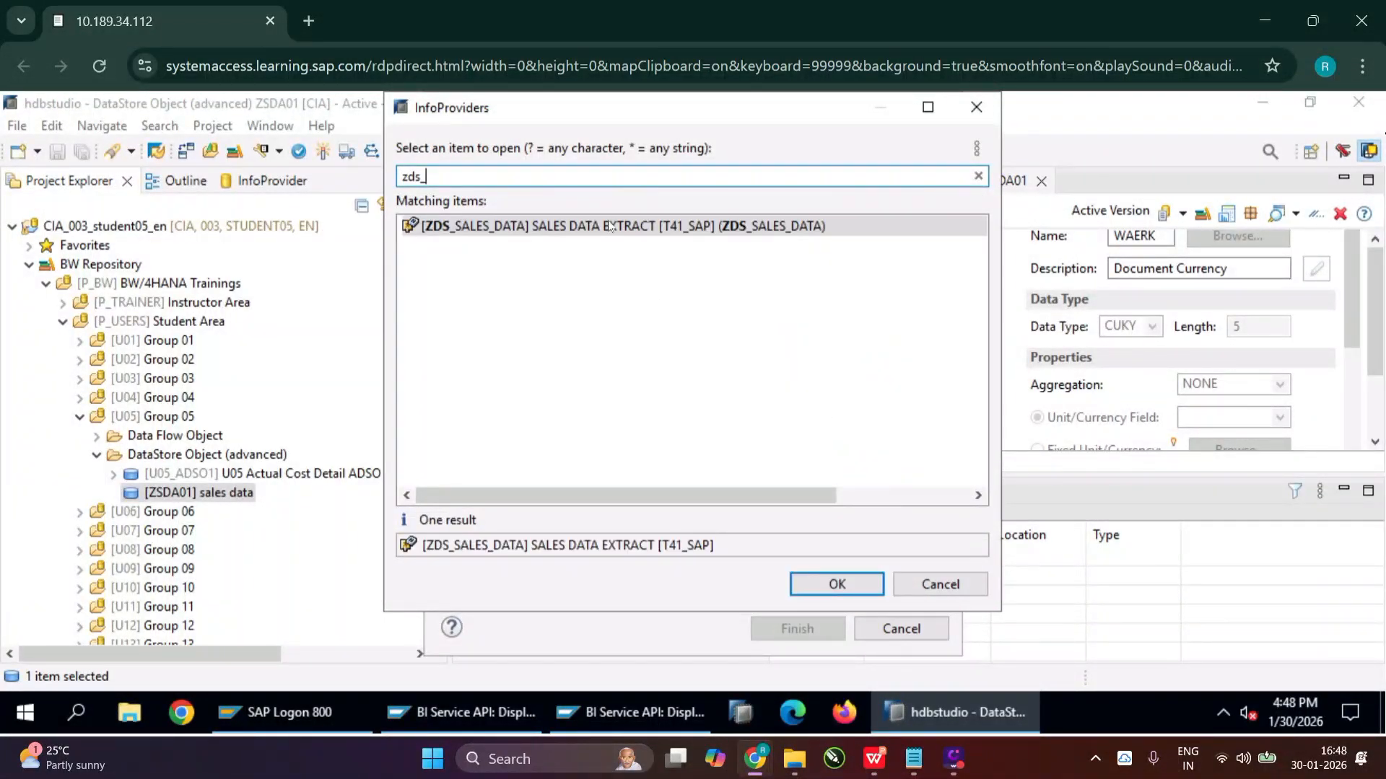
left_click(837, 585)
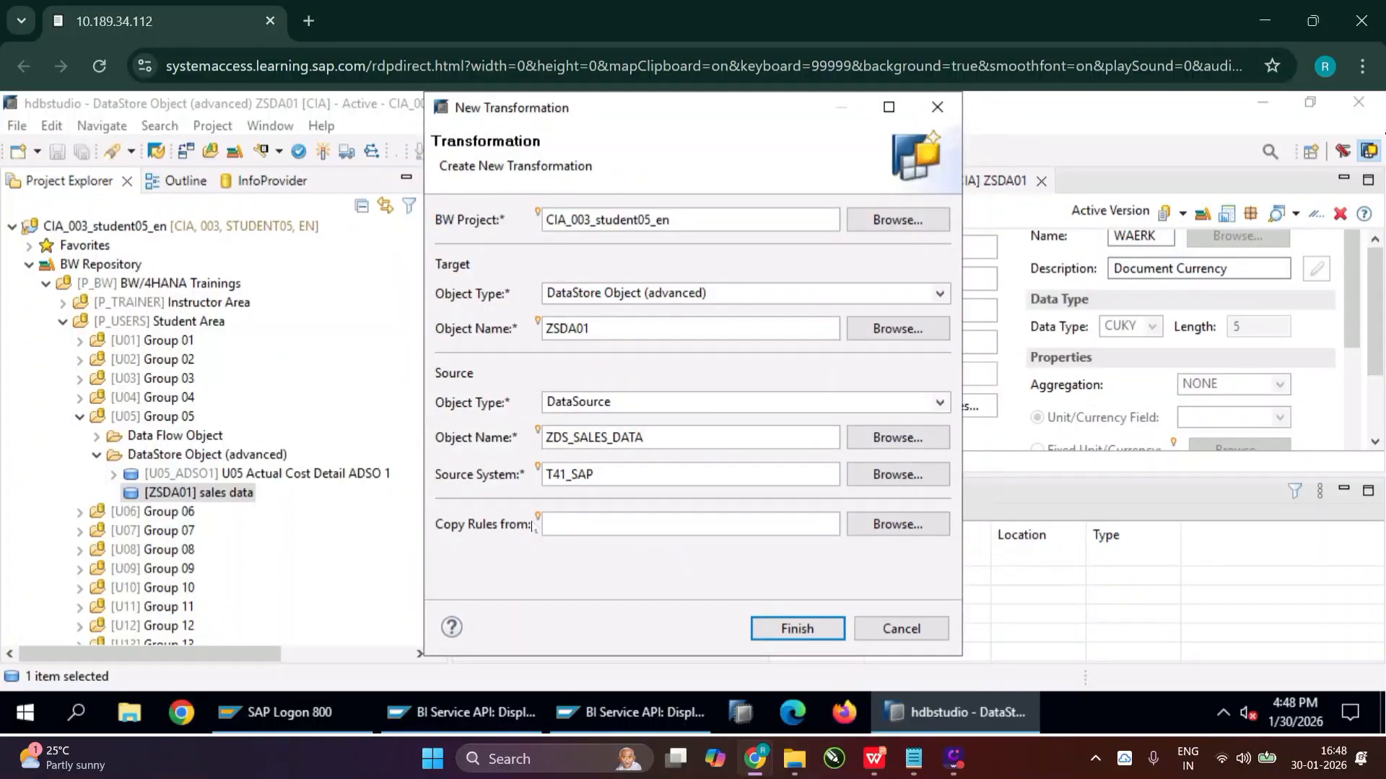
left_click(815, 633)
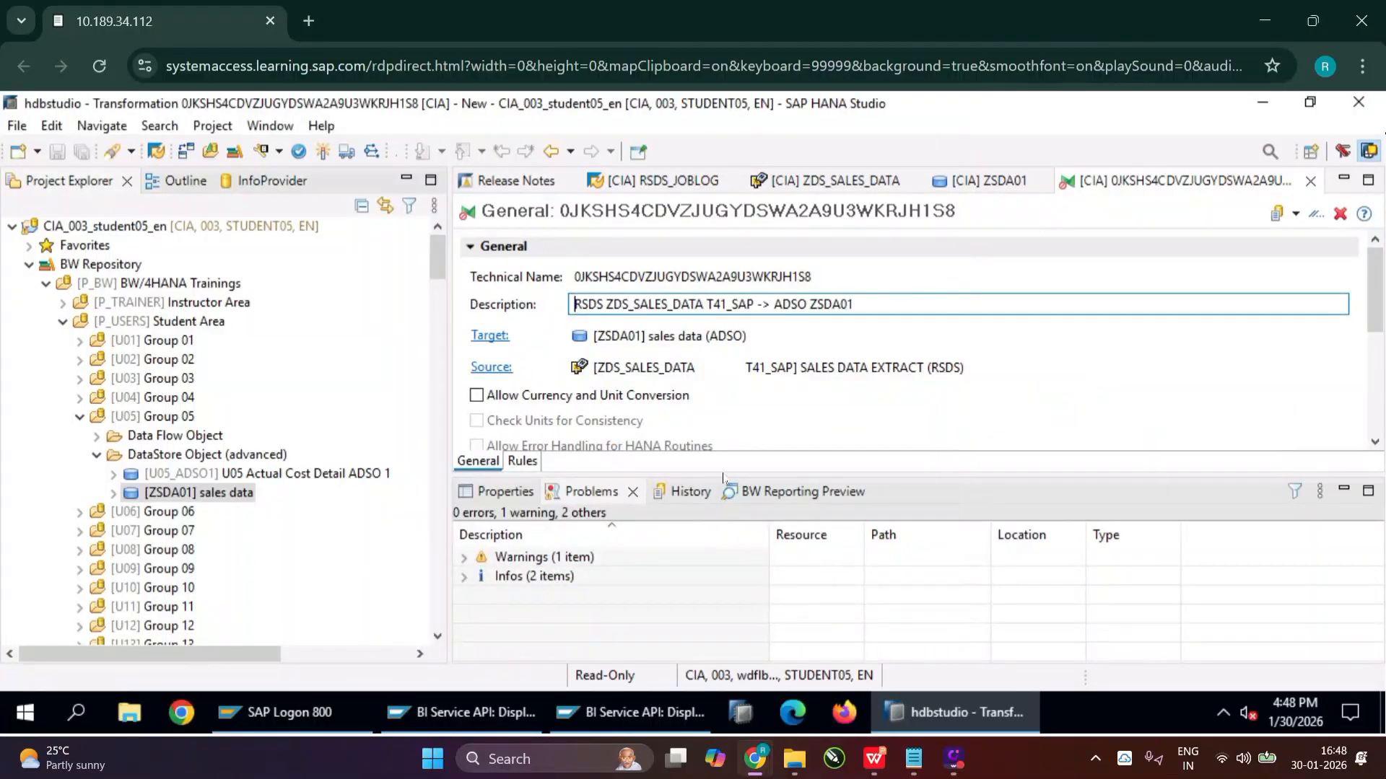
Step: Review the transformation's general settings and the field mappings from ZDS_SALES_DATA to ZSDA01, and activate the transformation
left_click_drag(1380, 304, 1377, 412)
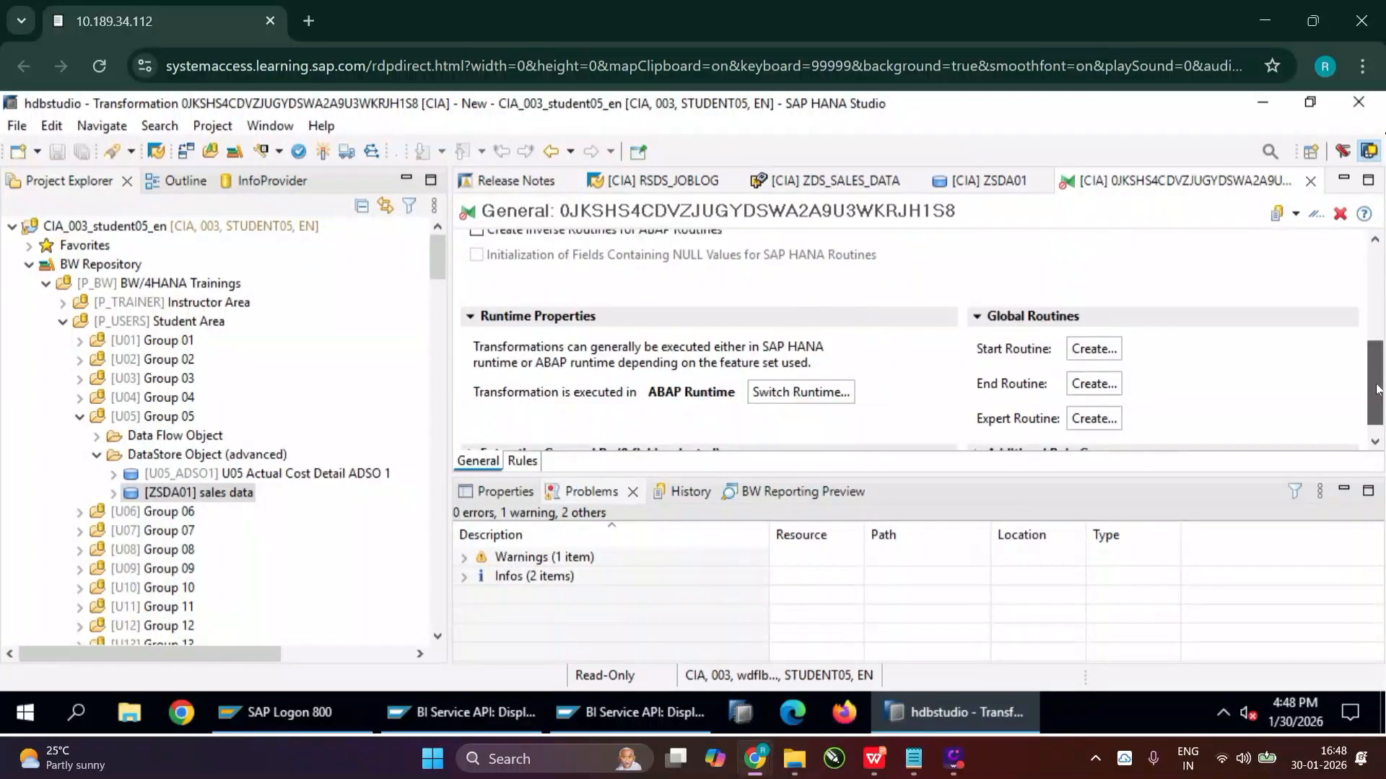
left_click(523, 461)
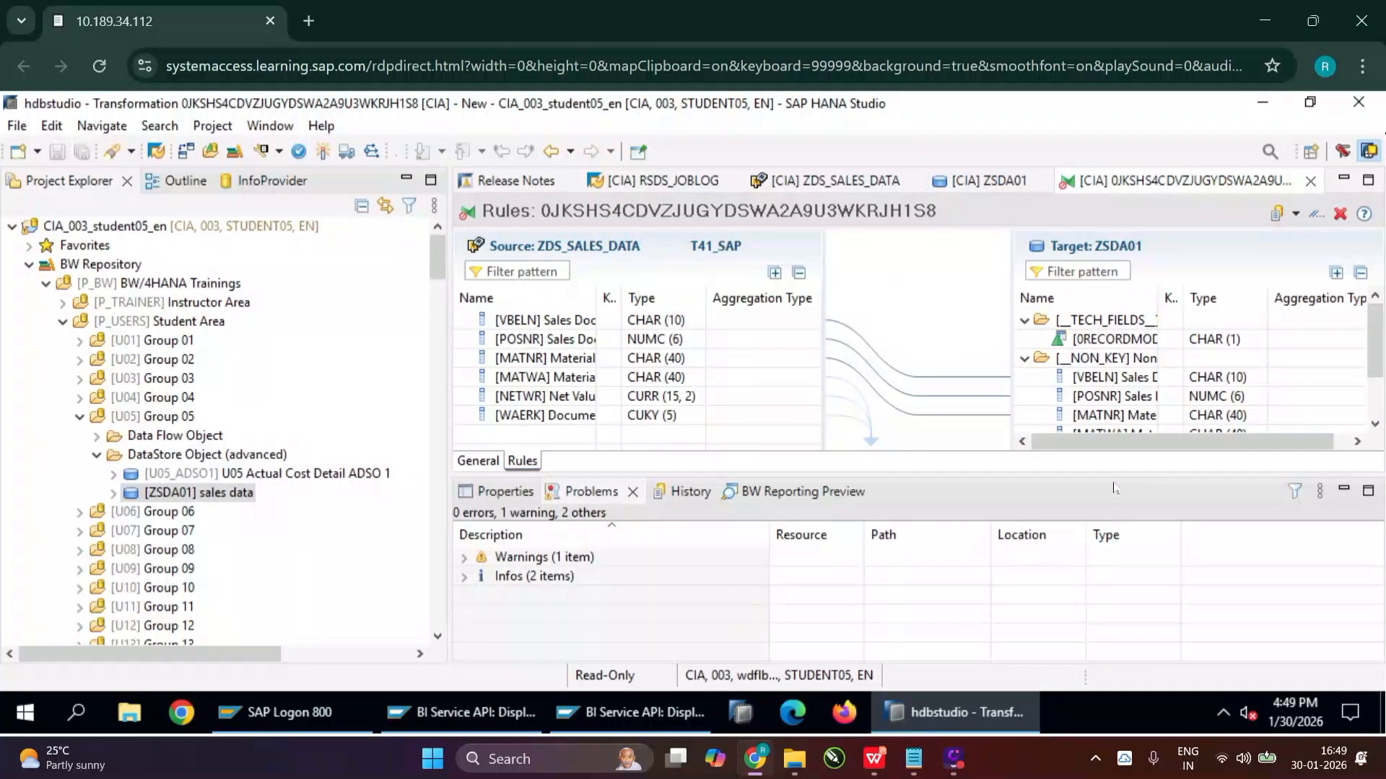
left_click_drag(1114, 482, 1106, 599)
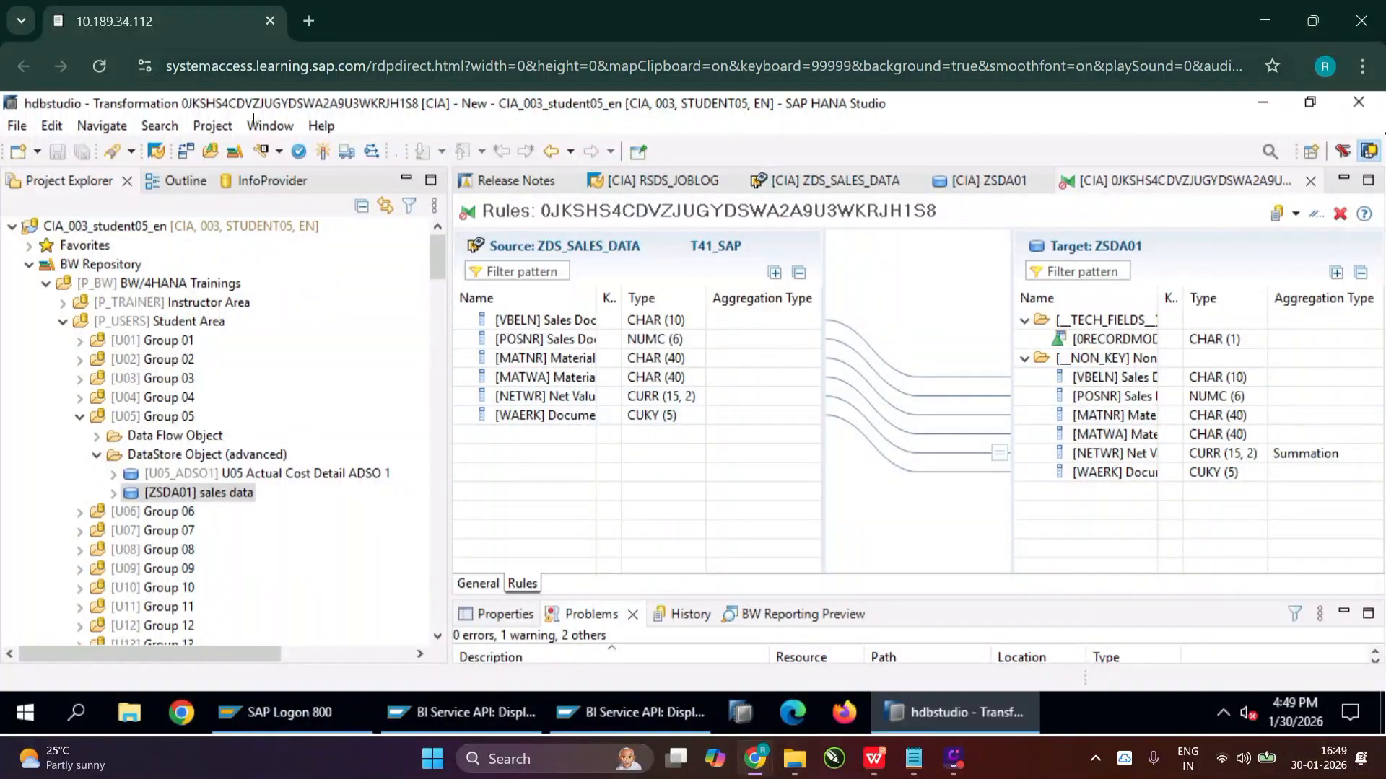
left_click(322, 153)
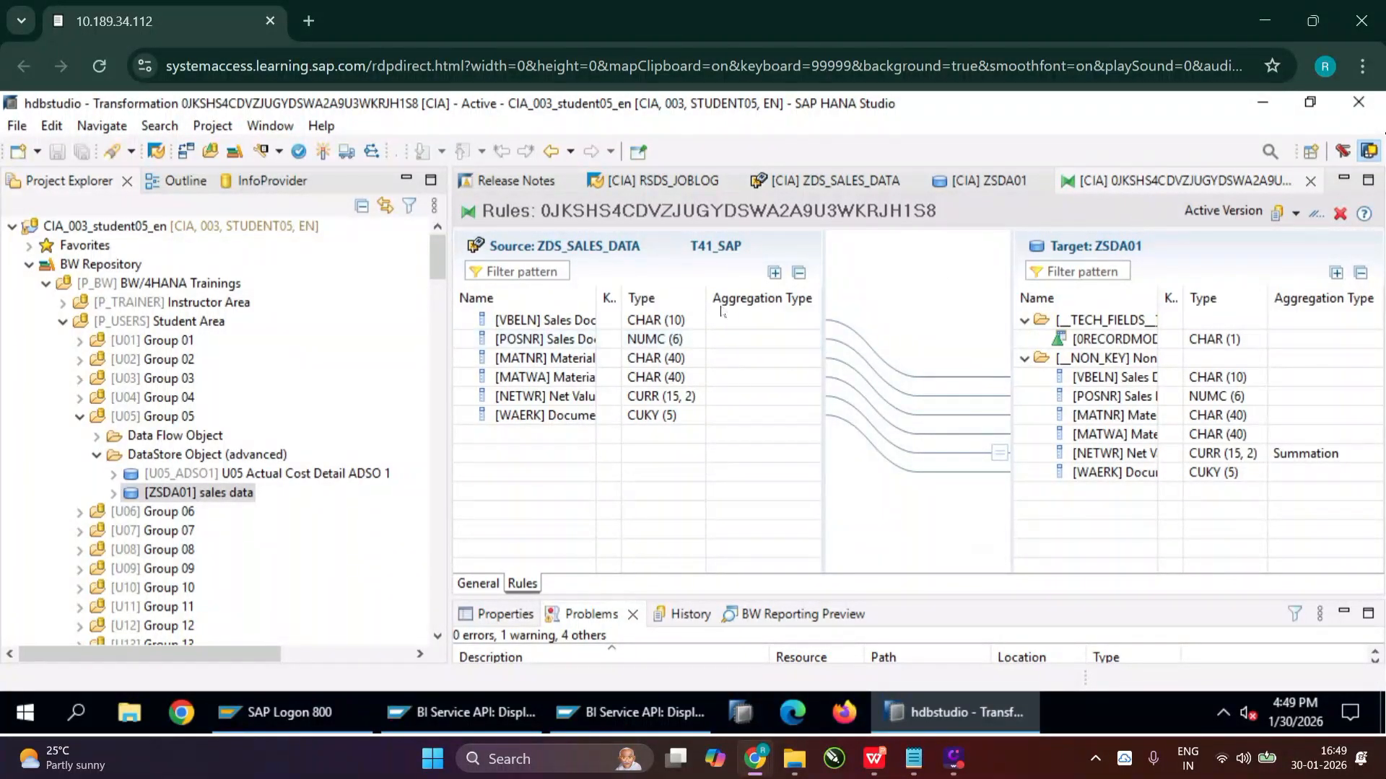
Step: Create a data transfer process from the transformation under ZSDA01, keeping ZDS_SALES_DATA as source and ZSDA01 as target
left_click(115, 495)
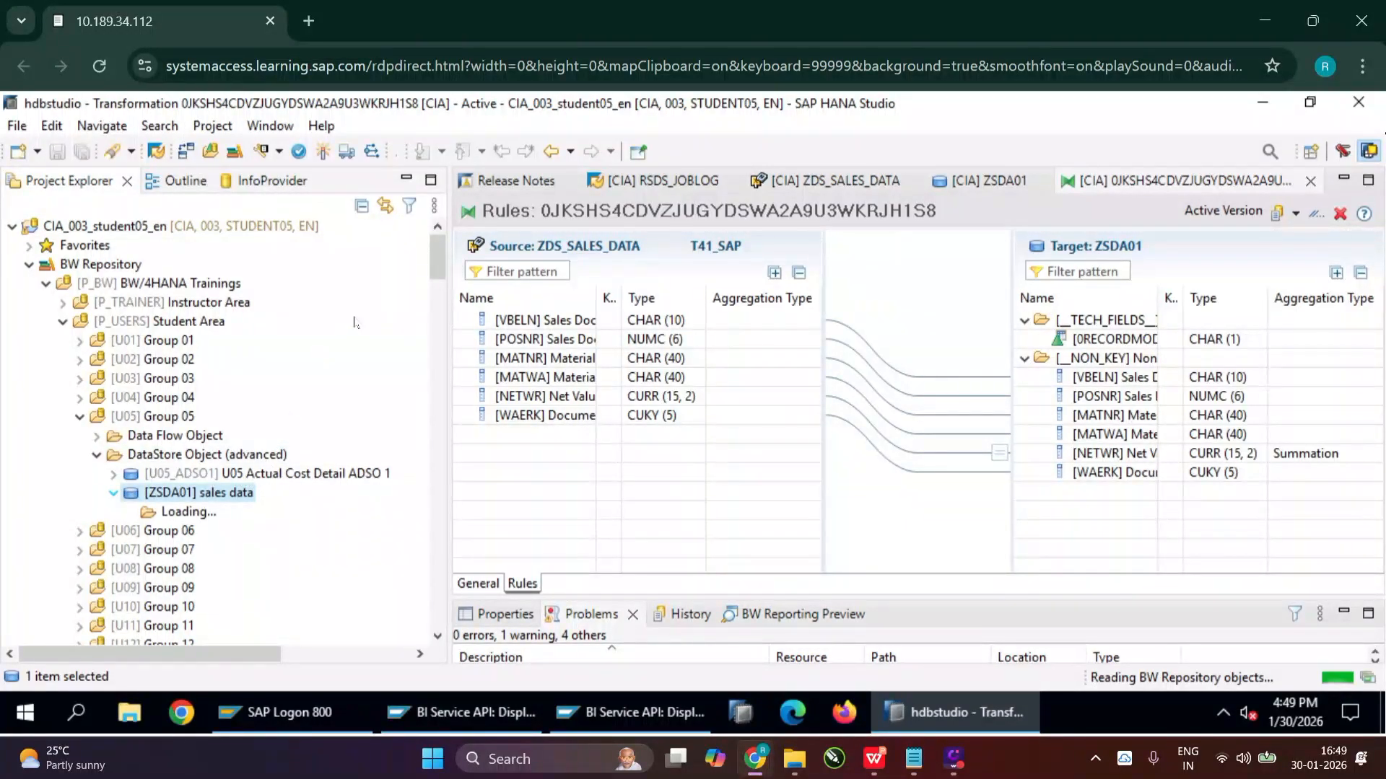
left_click(438, 641)
scroll(398, 621, "down", 1)
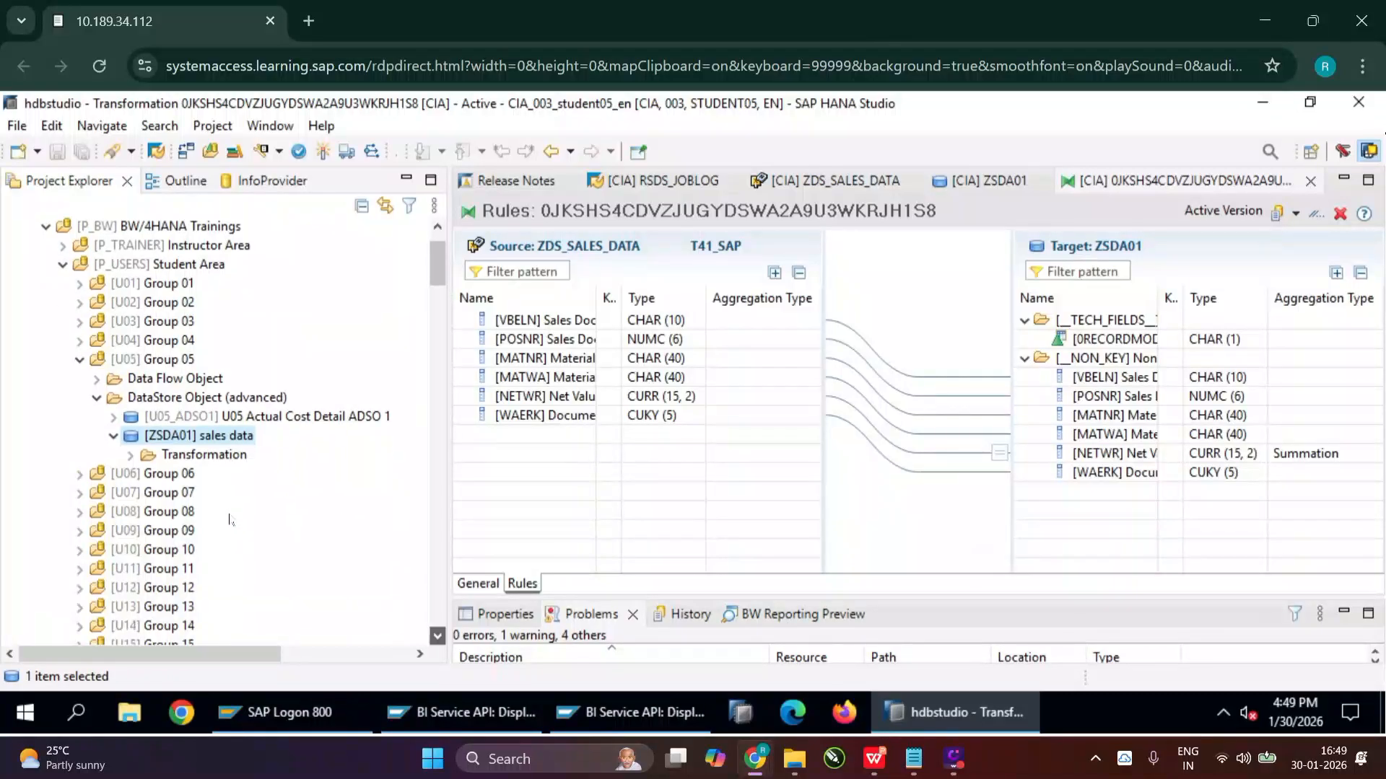
left_click(131, 455)
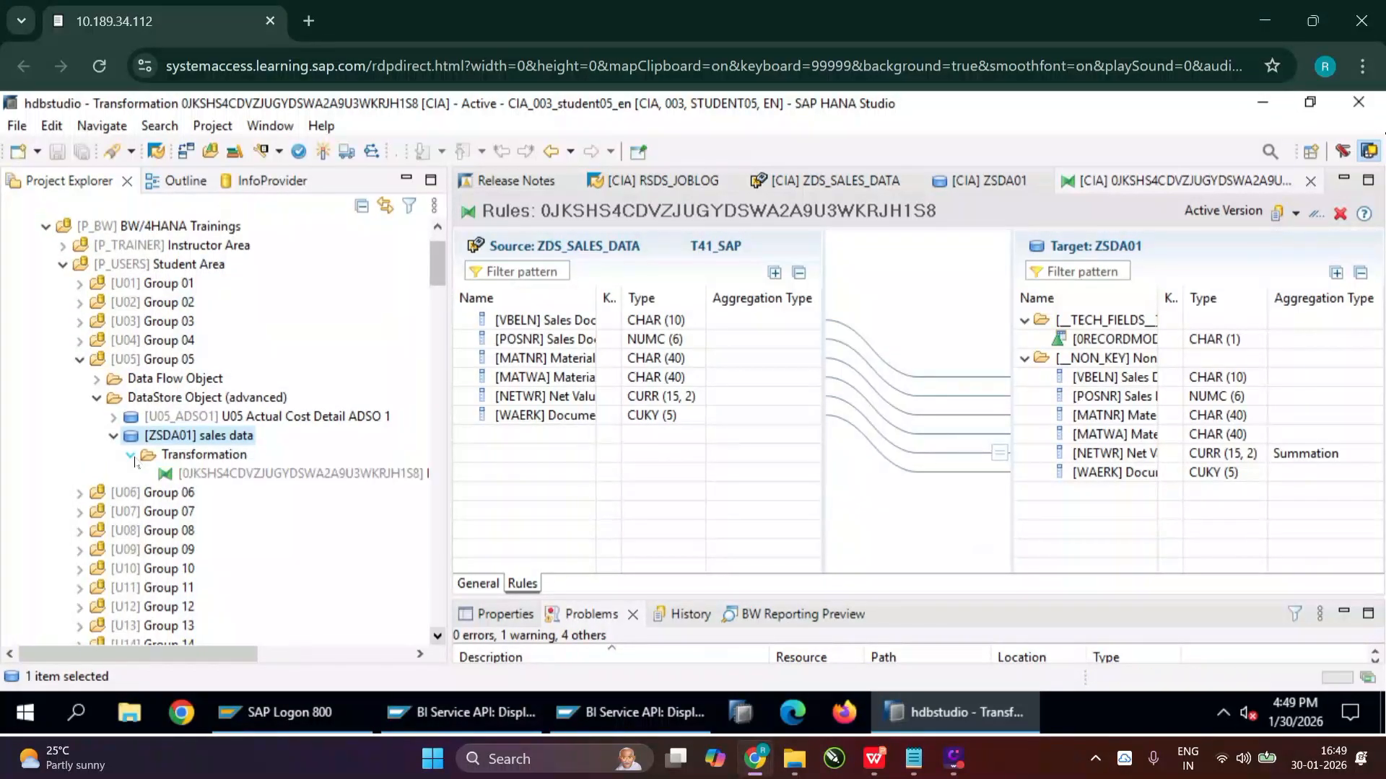
right_click(222, 470)
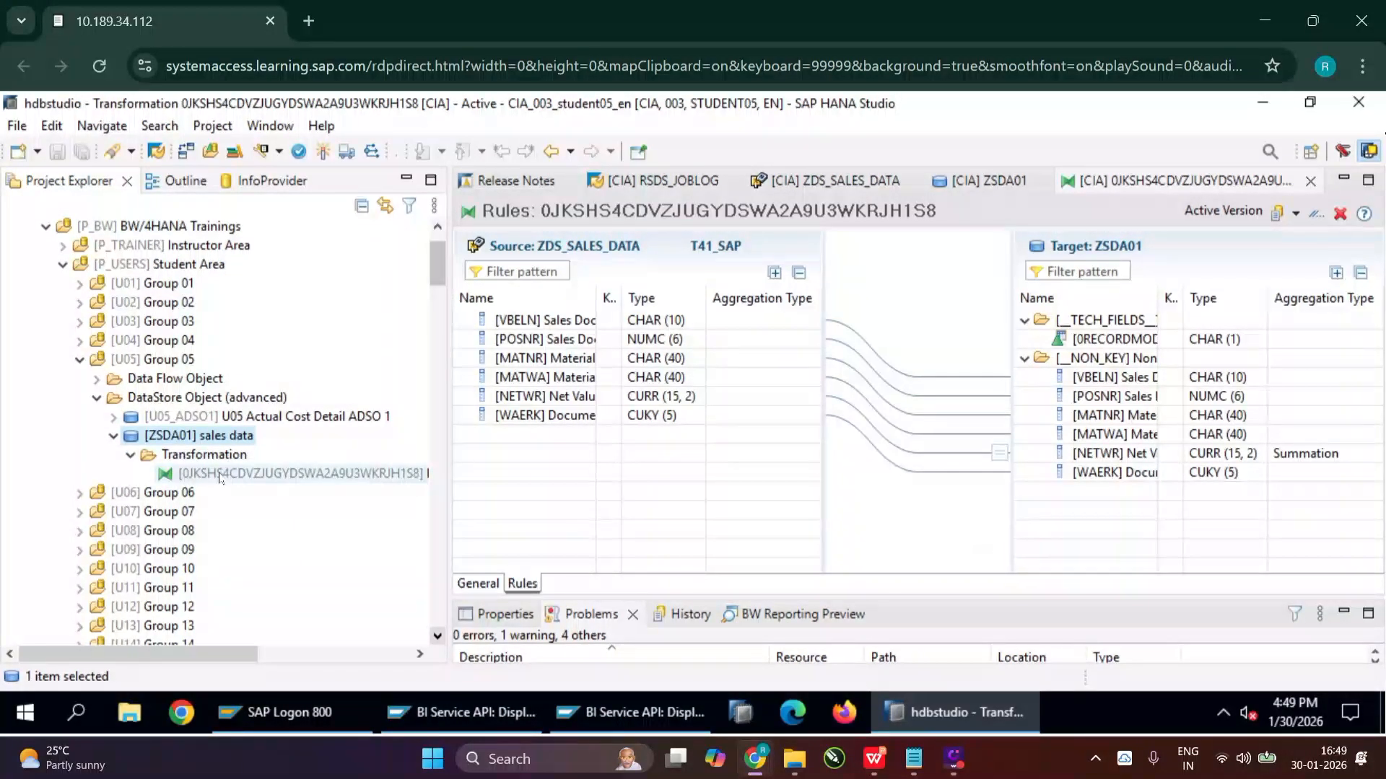
mouse_move(356, 160)
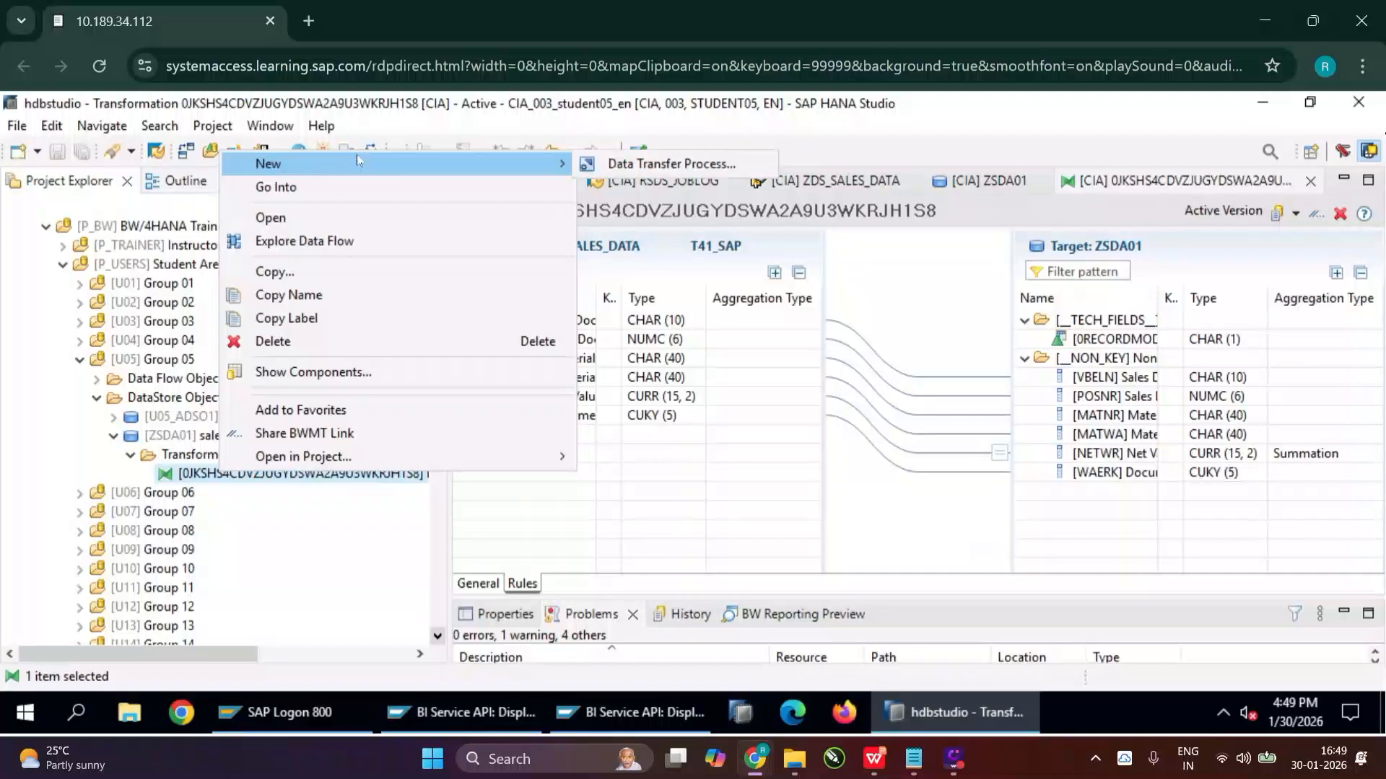
left_click(605, 163)
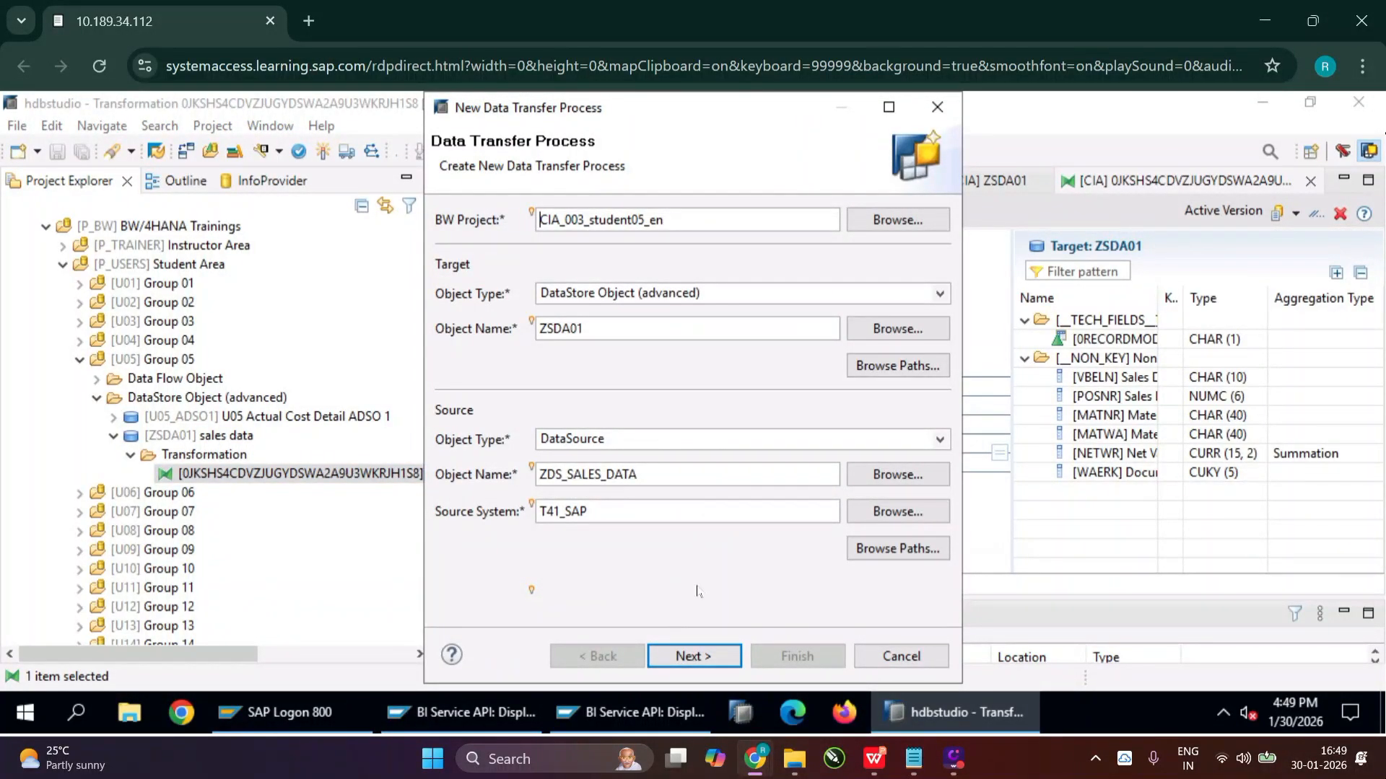
left_click(704, 654)
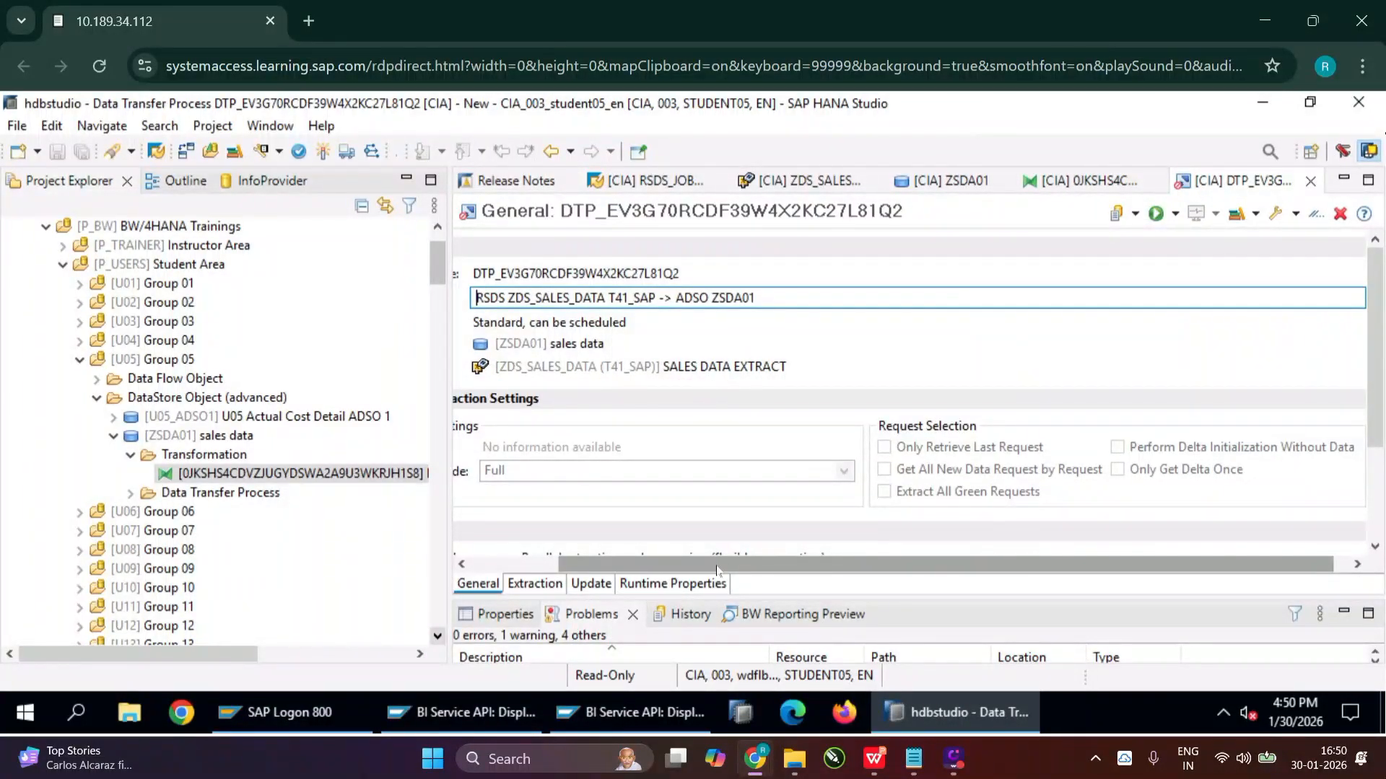
Step: Open the data transfer process listed under ZSDA01 and review its general and extraction settings
left_click_drag(718, 570, 328, 508)
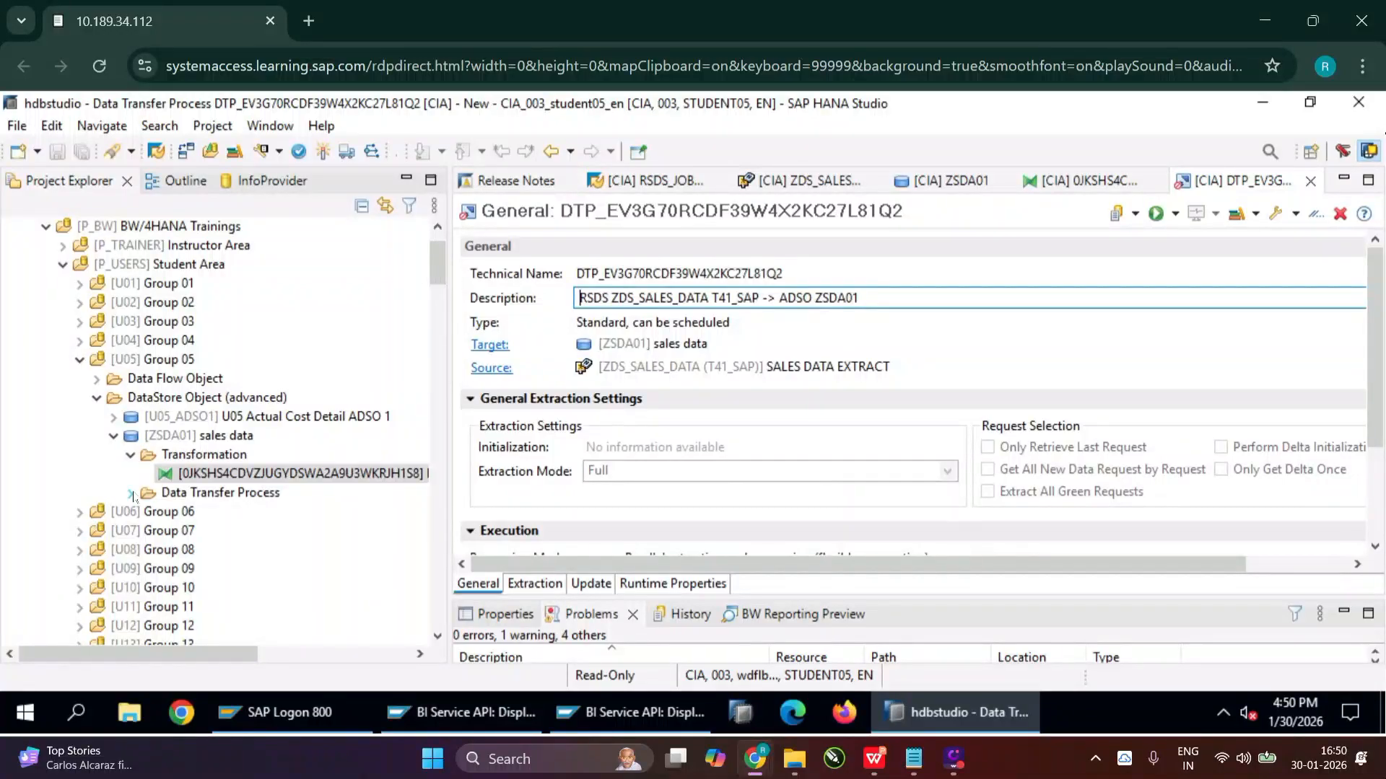
left_click(131, 494)
double_click(260, 511)
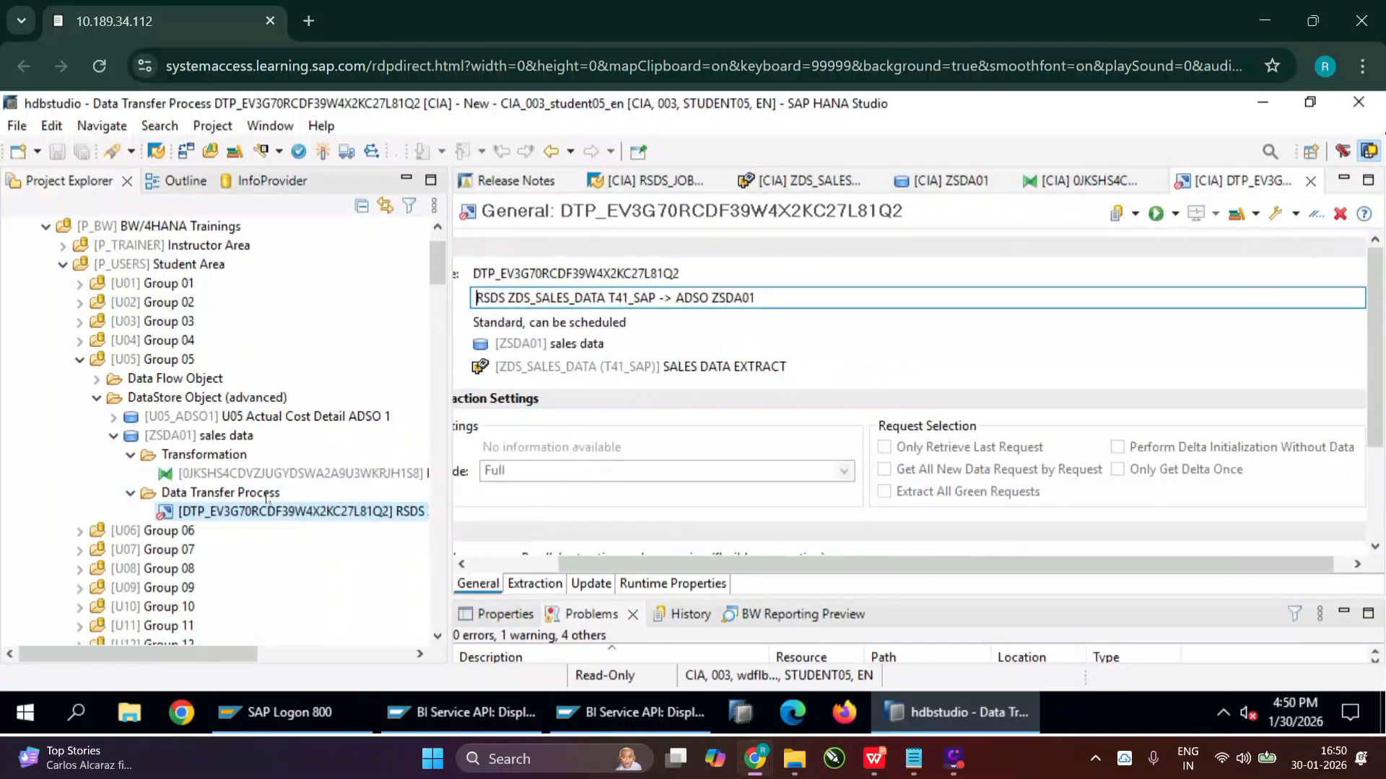
left_click_drag(804, 566, 603, 549)
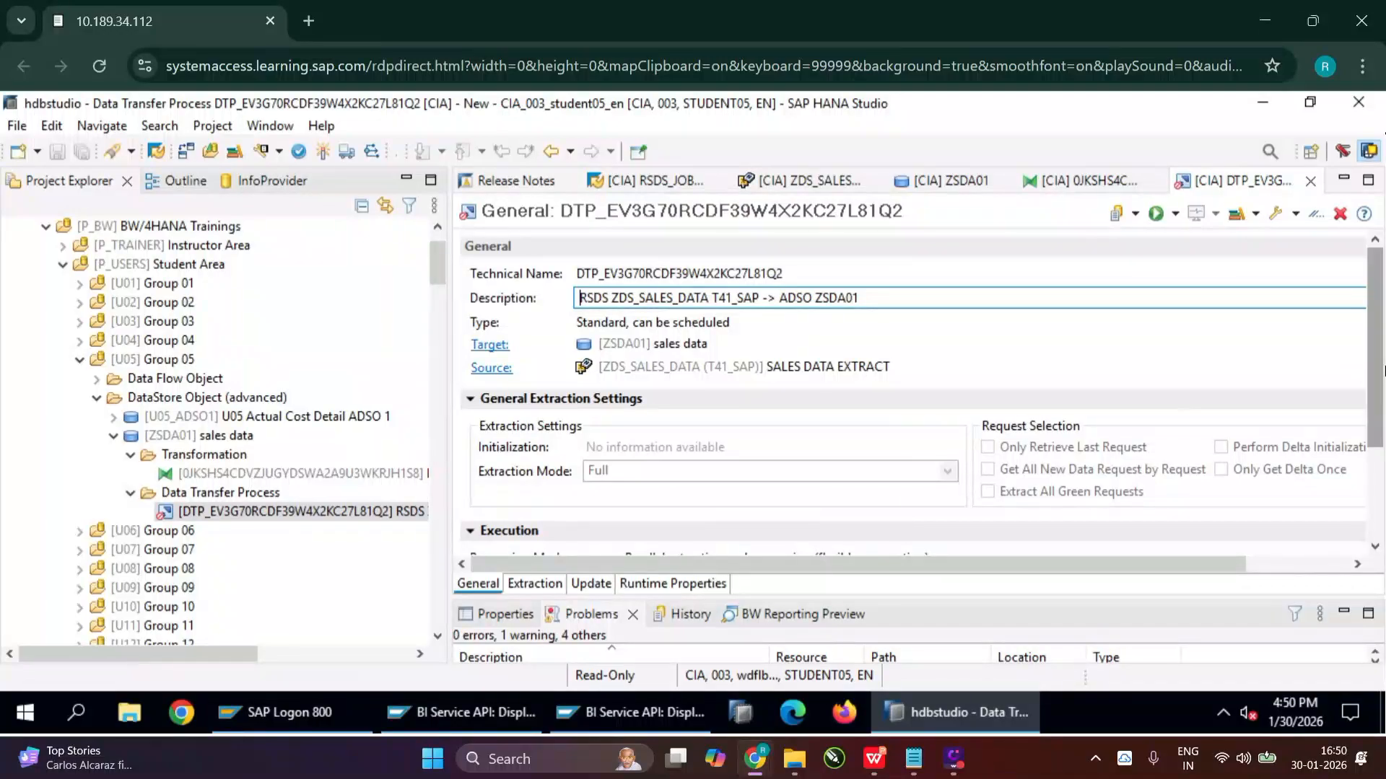
left_click_drag(1377, 428, 1380, 390)
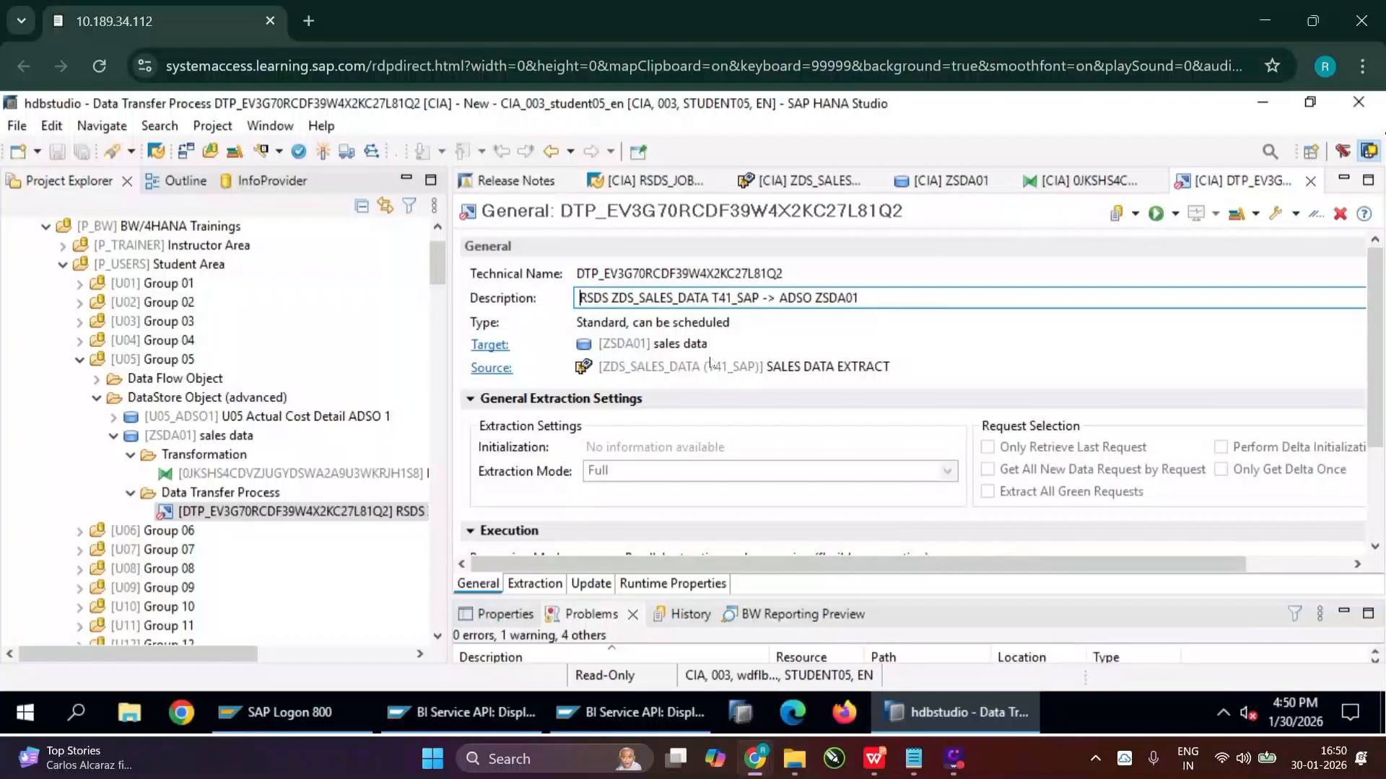
Step: Activate the data transfer process and execute it in the background
left_click(322, 153)
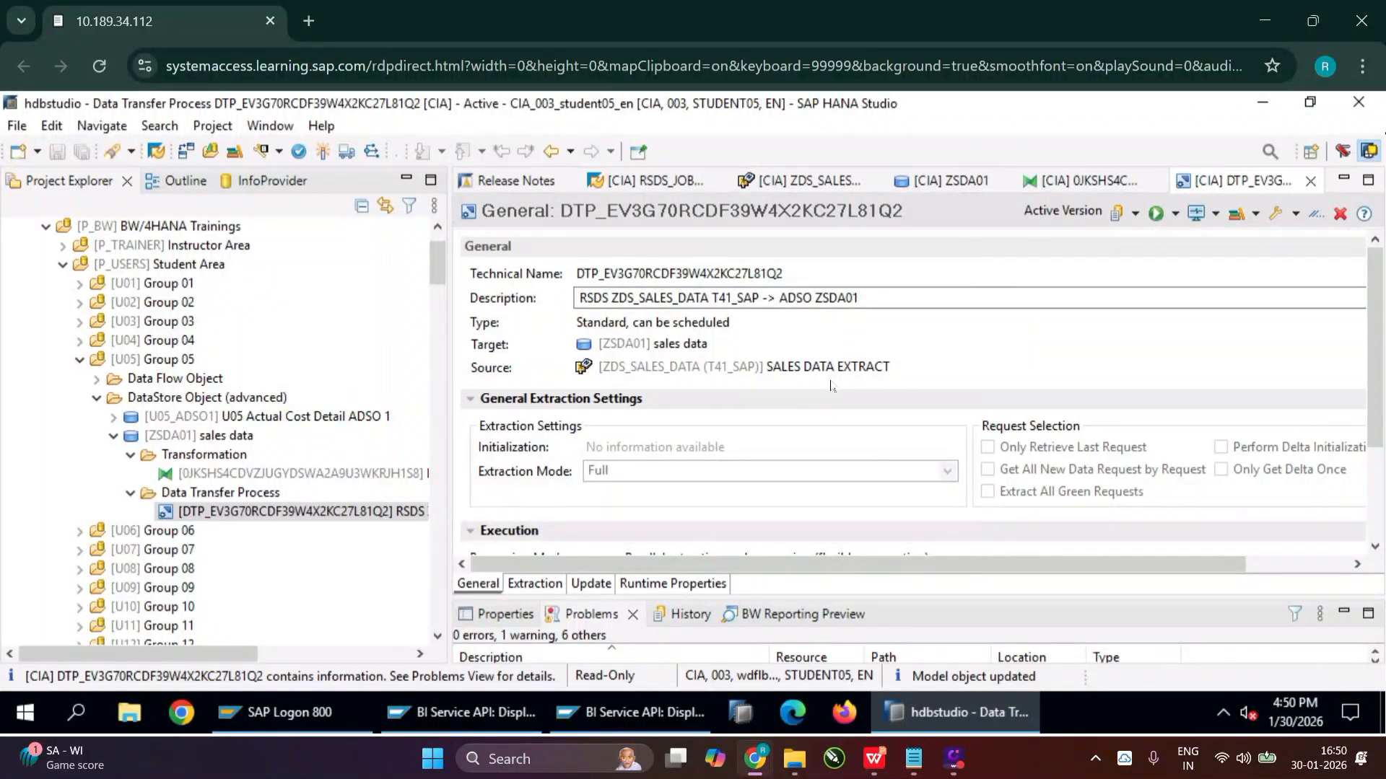
left_click(1155, 215)
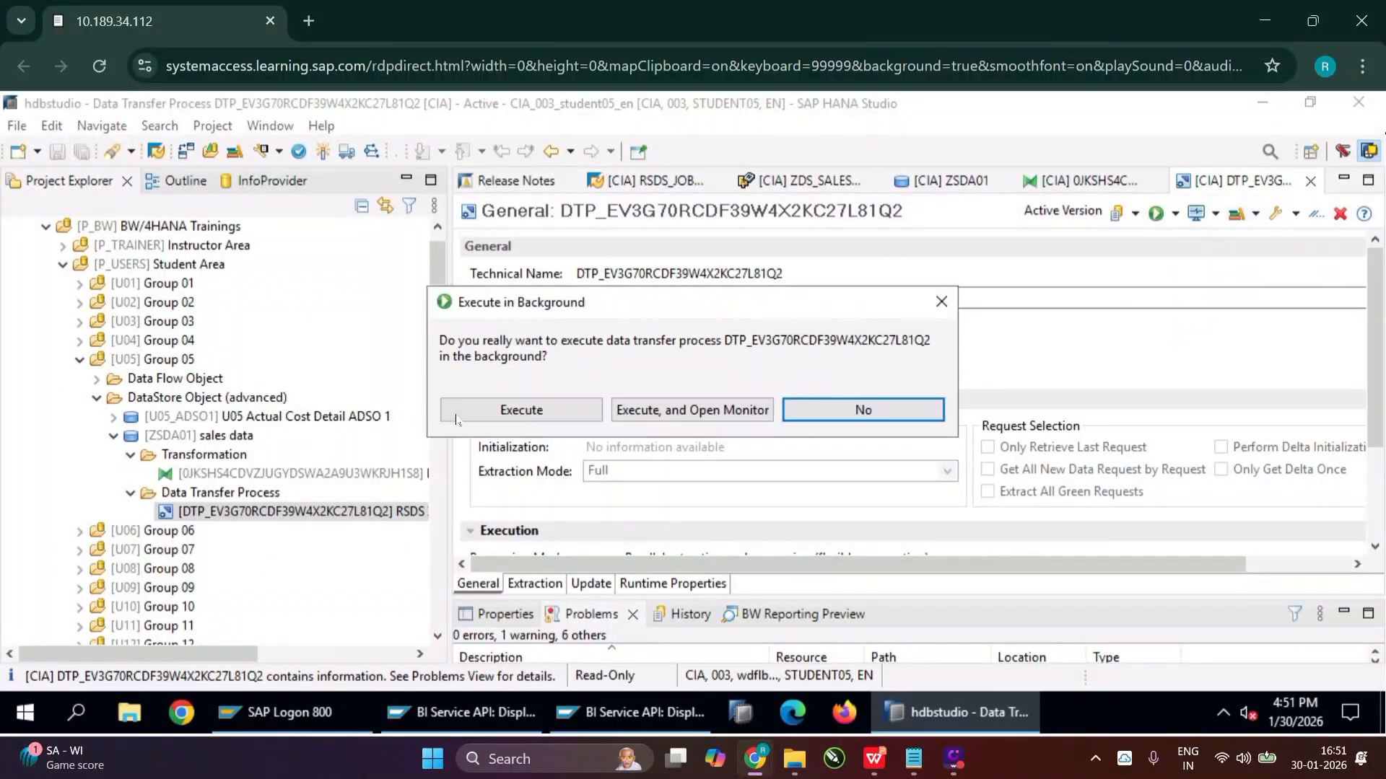
left_click(510, 408)
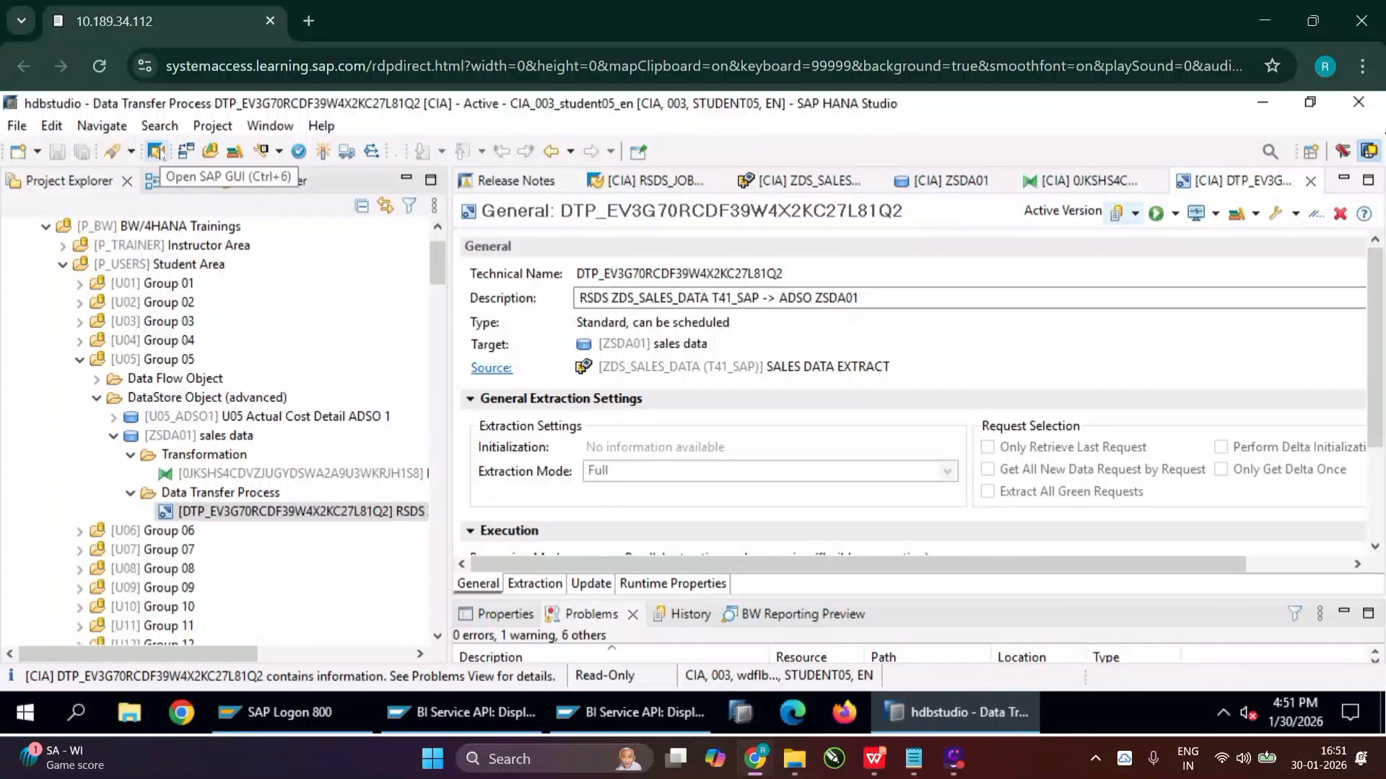
Step: Launch SAP GUI for project CIA_003_student05_en and open transaction SE38 in a new session
left_click(156, 152)
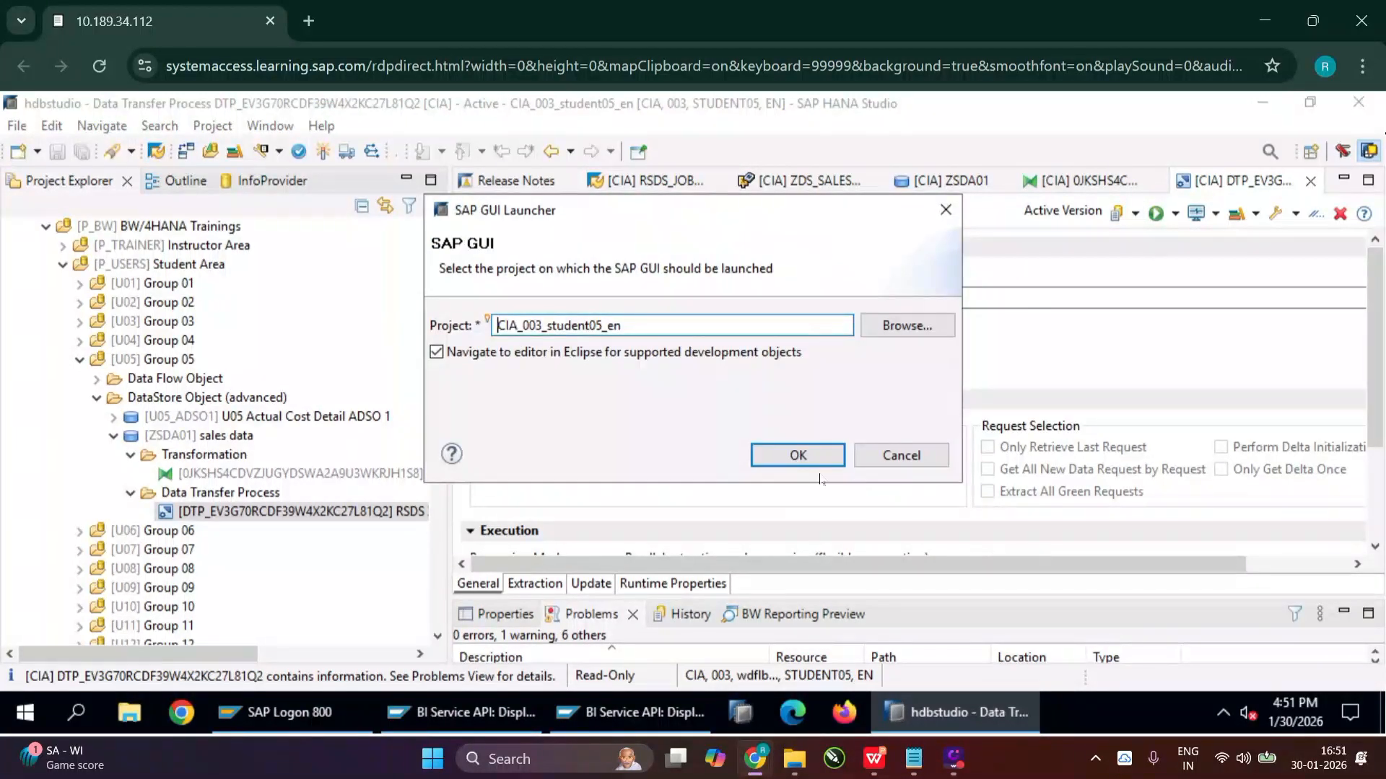
left_click(799, 456)
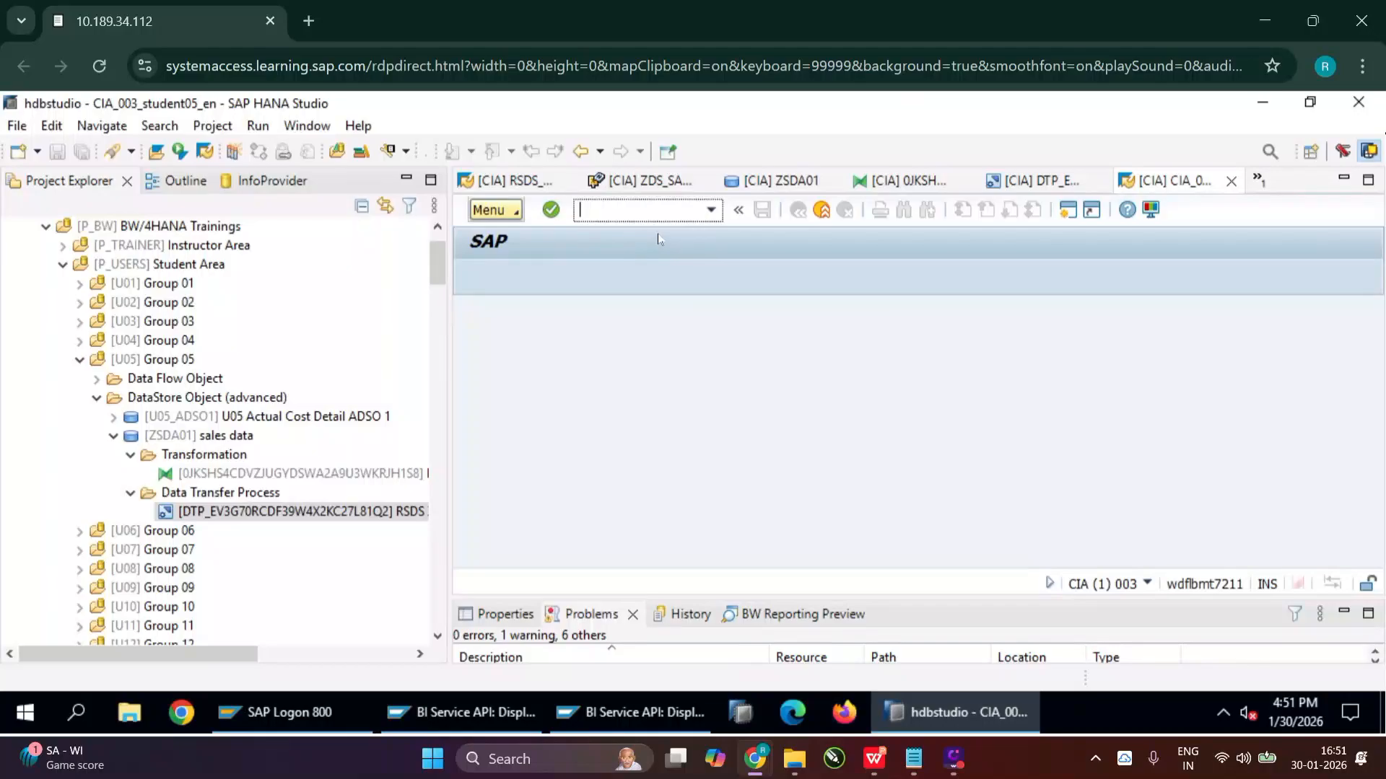
type("/ose1")
key("BackSpace")
type("38")
key("Return")
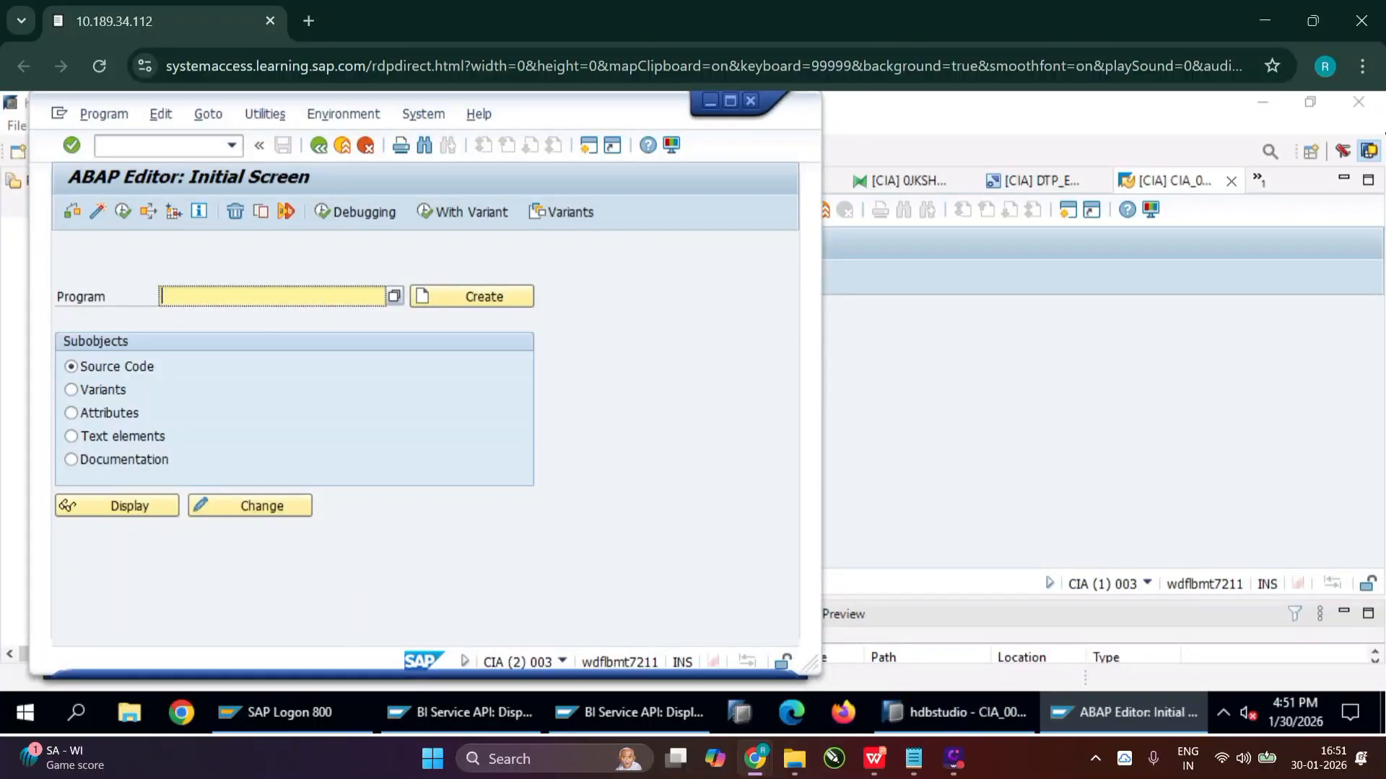
Step: Run program RSPM_MANAGE for DataStore object (advanced) ZSDA01
type("rspm_manage")
left_click(121, 212)
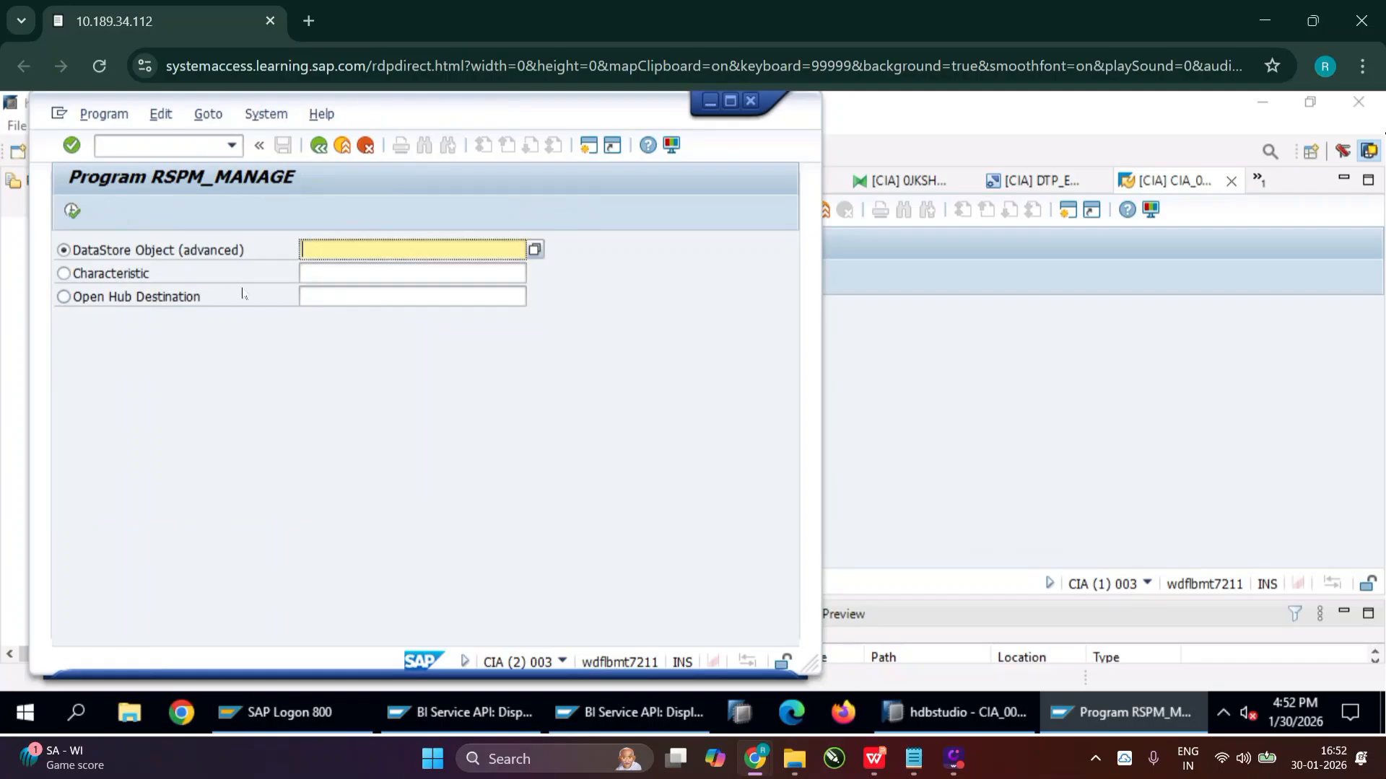
type("zsda01")
left_click(72, 213)
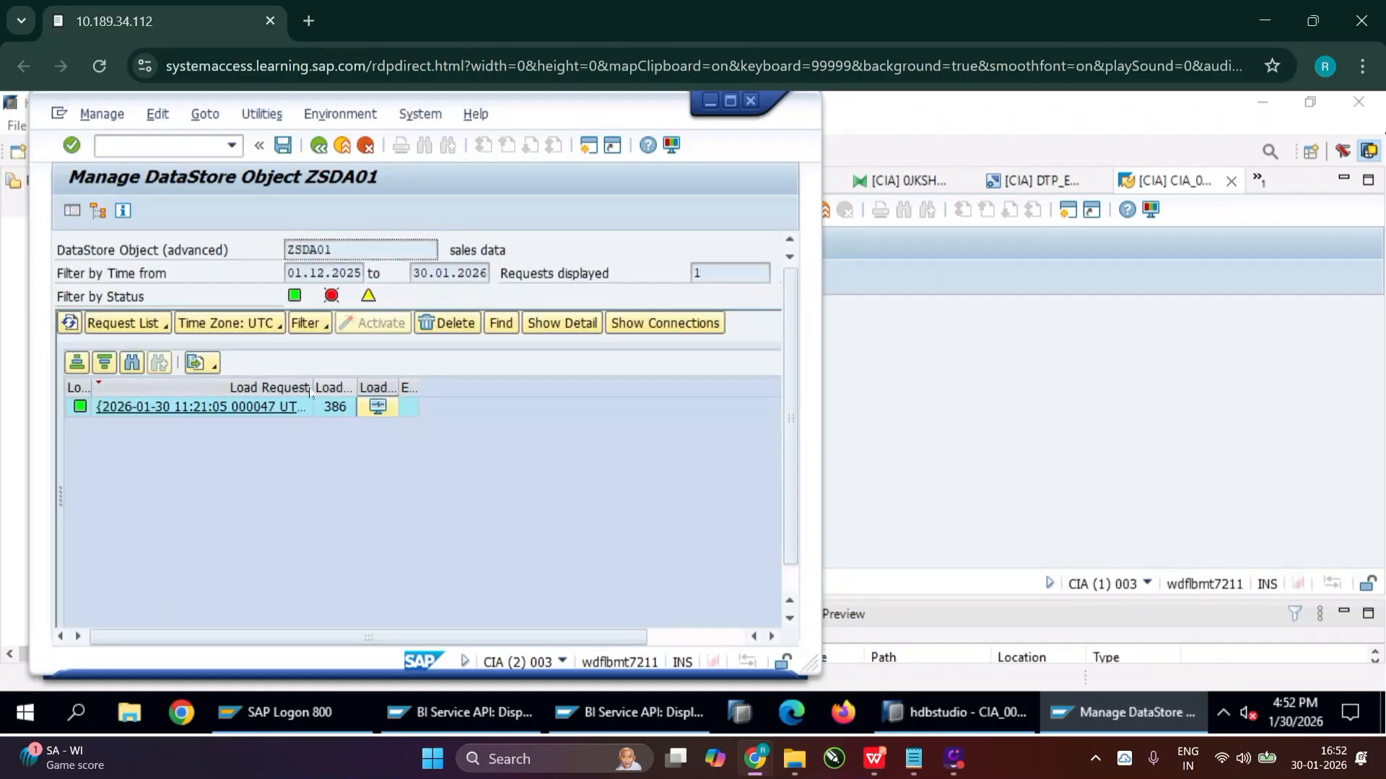
Step: Widen the Load Request column and open the new data of ZSDA01 in a maximized Data Browser selection screen
left_click_drag(312, 387, 331, 384)
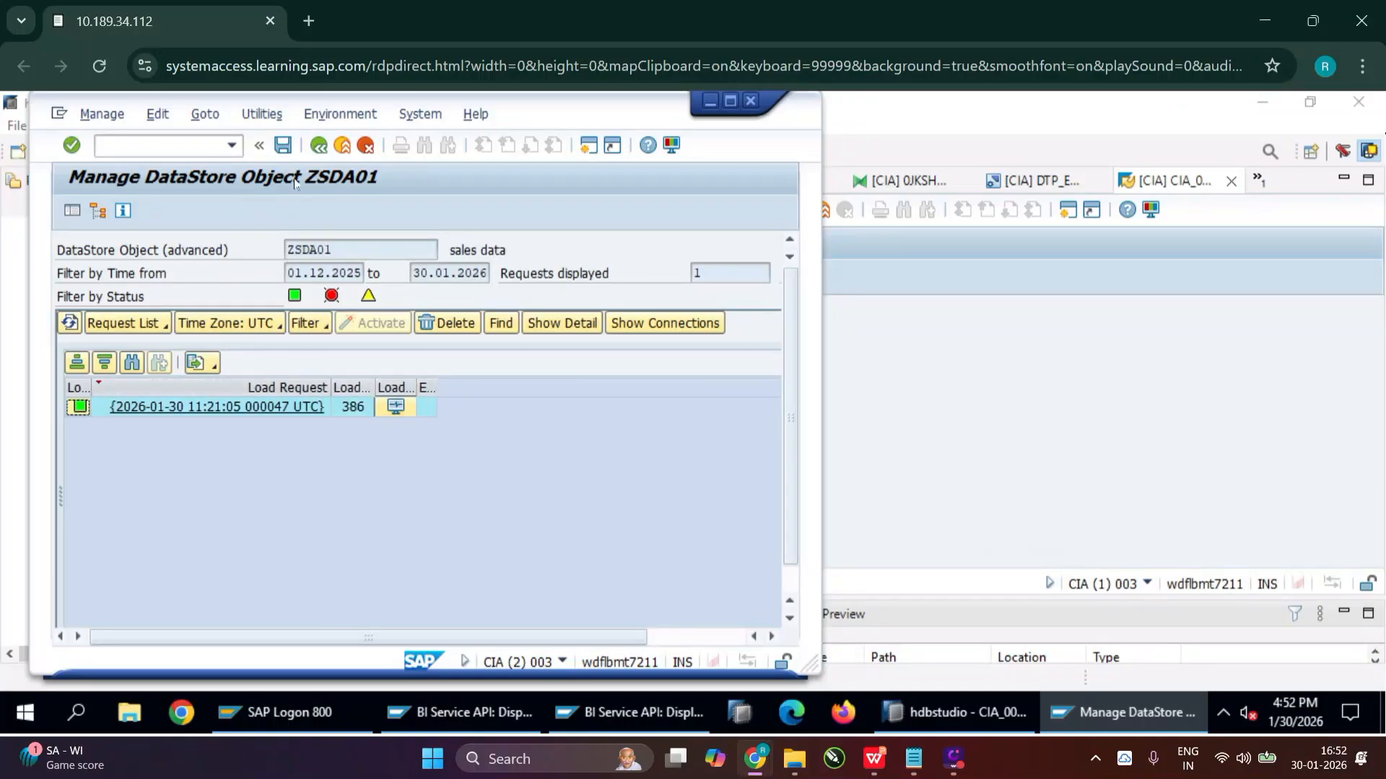
left_click(263, 116)
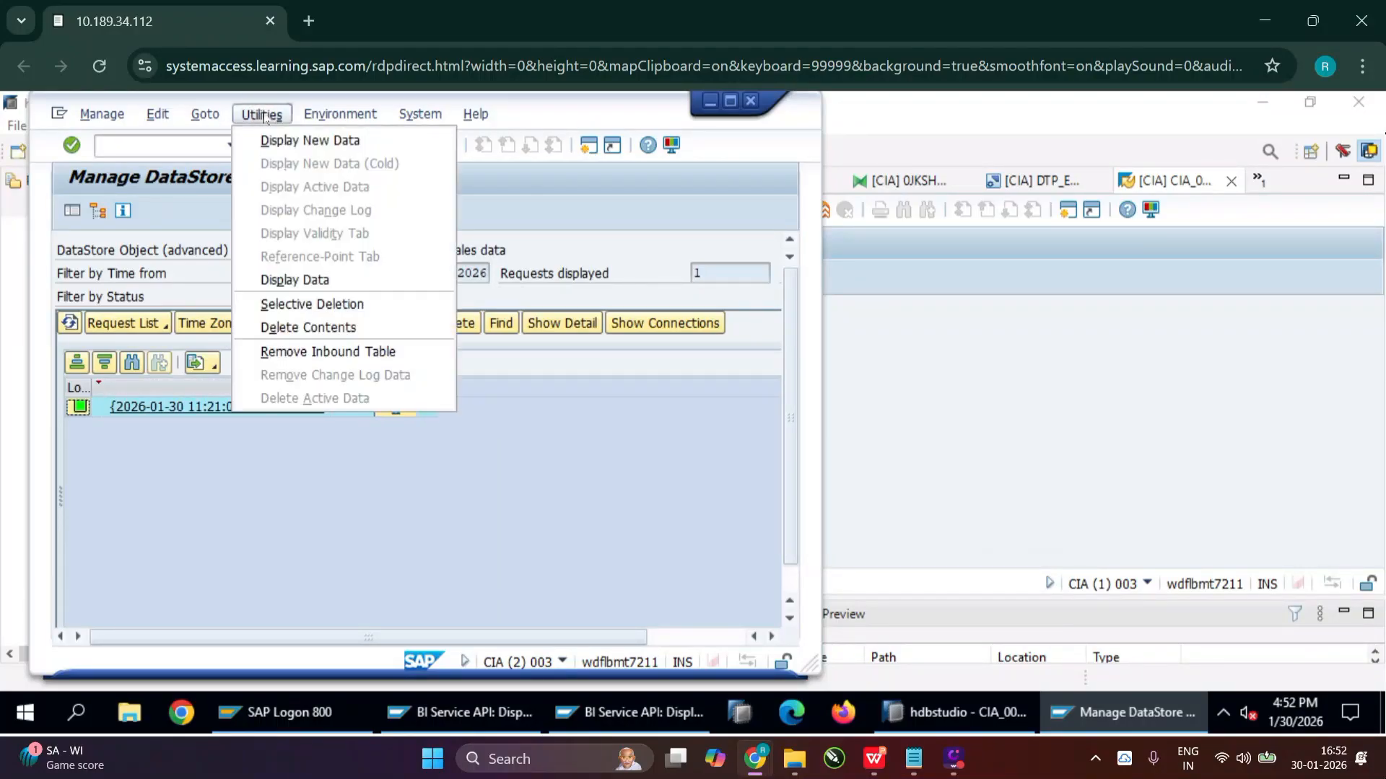
left_click(281, 142)
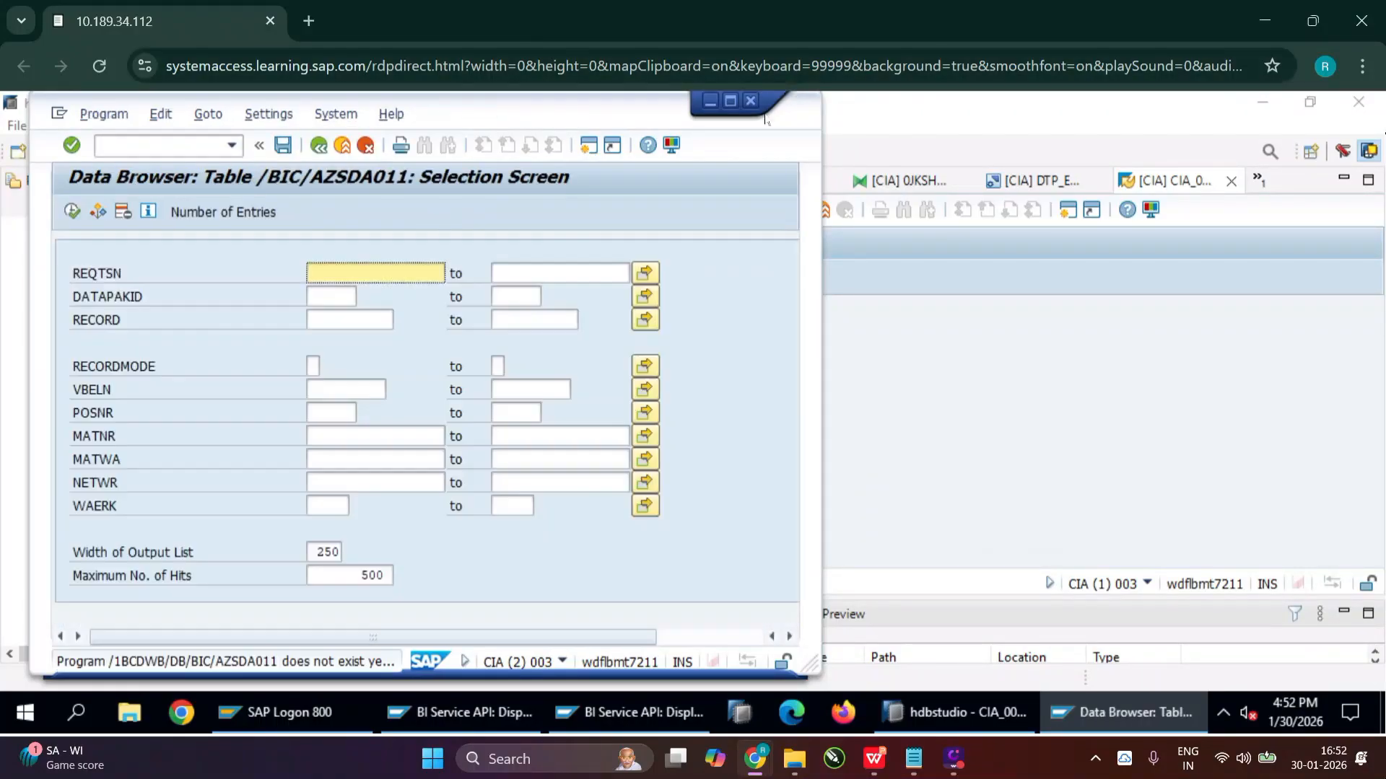
left_click(731, 102)
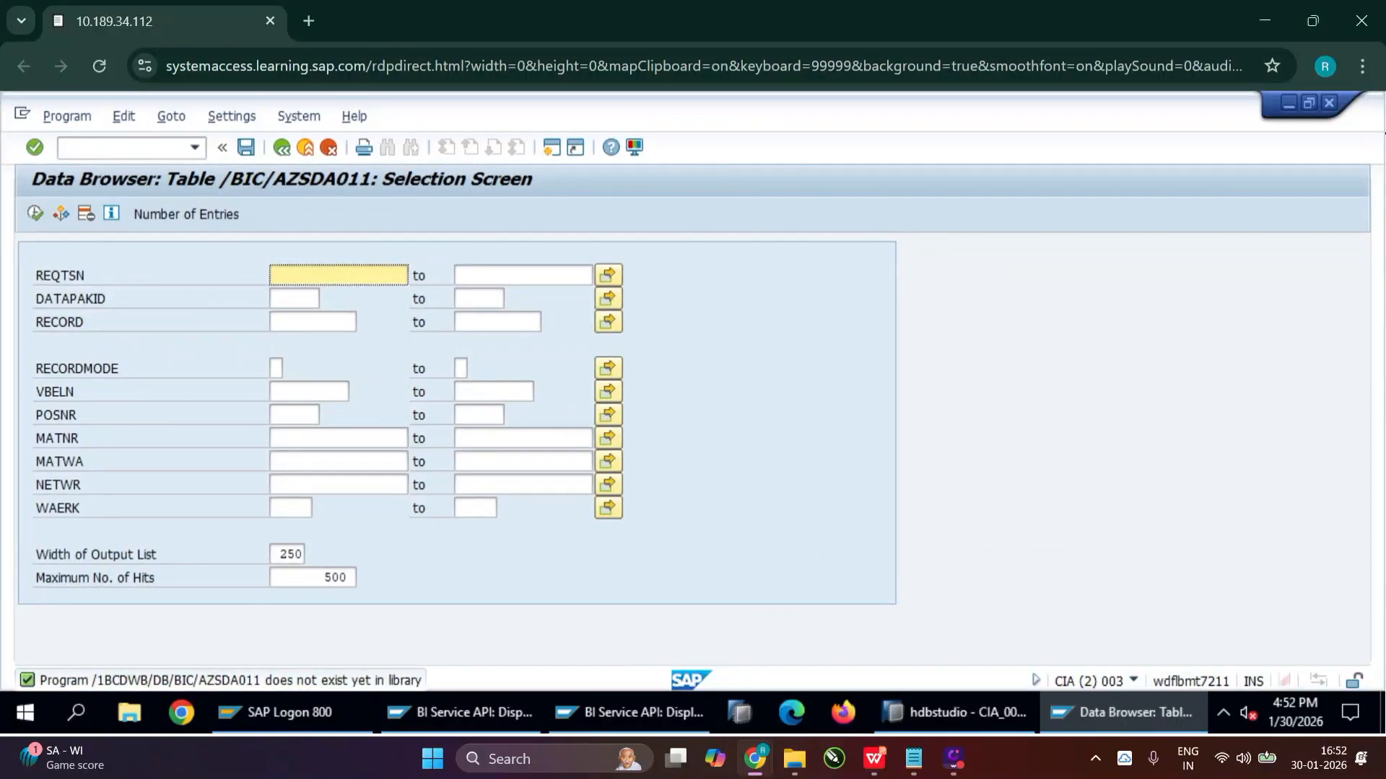
Step: Check the number of entries in table /BIC/AZSDA011 without selection criteria and list its records across to the WAERK column
left_click(159, 218)
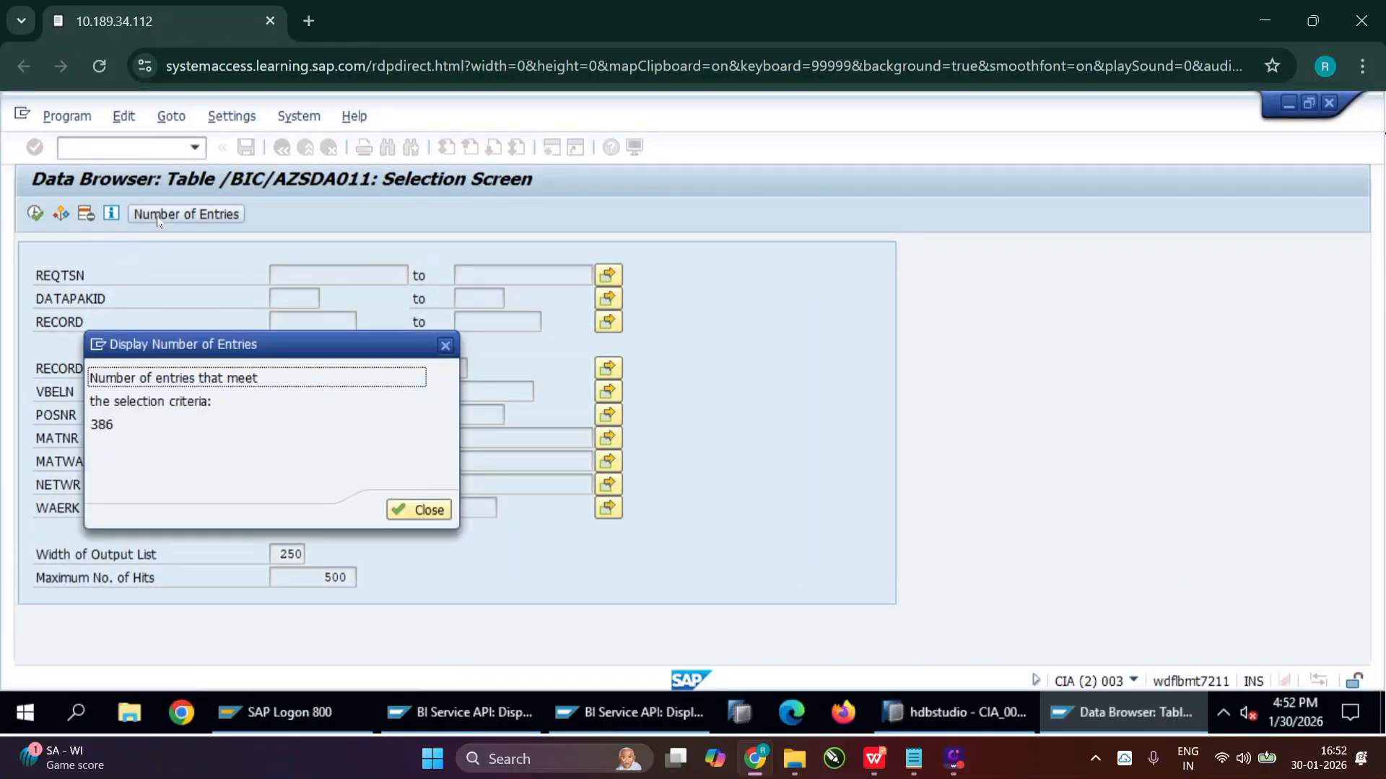
left_click(446, 347)
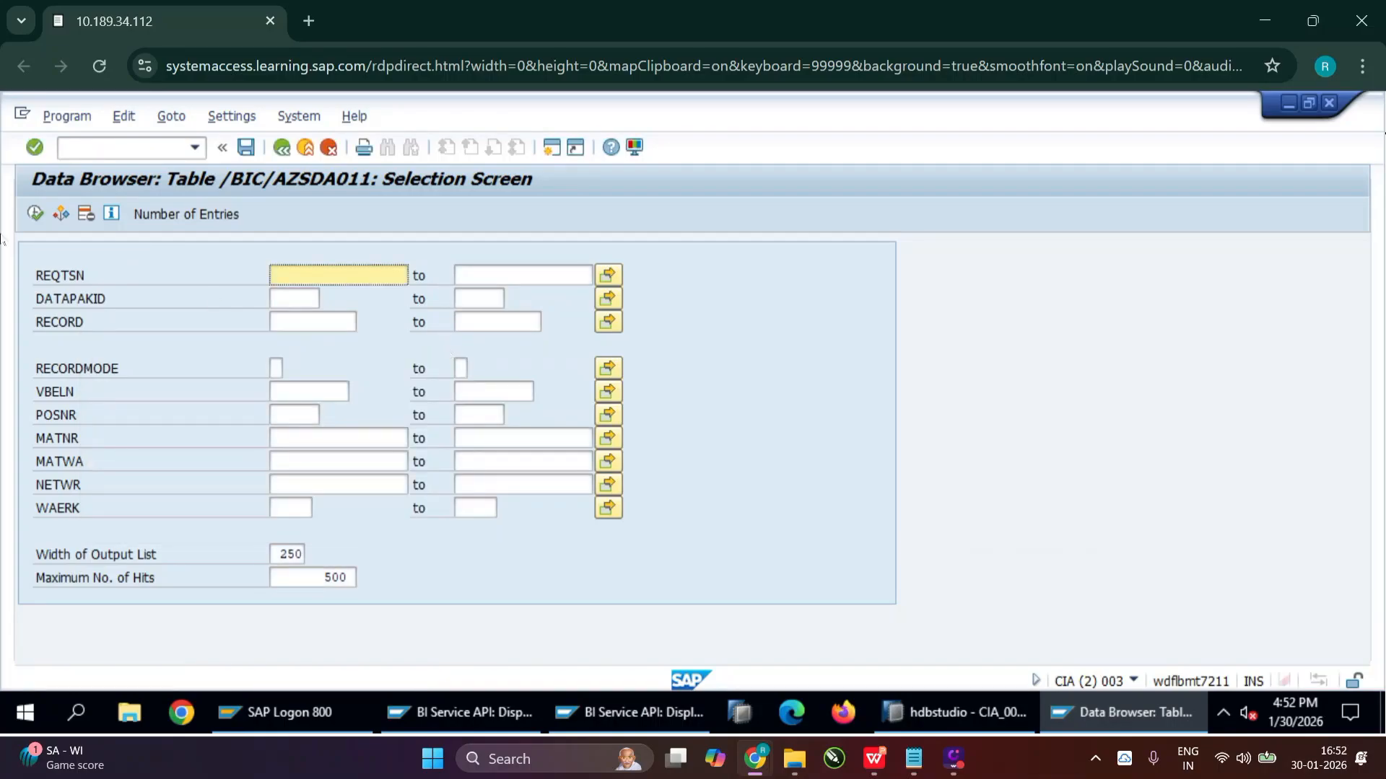
left_click(31, 216)
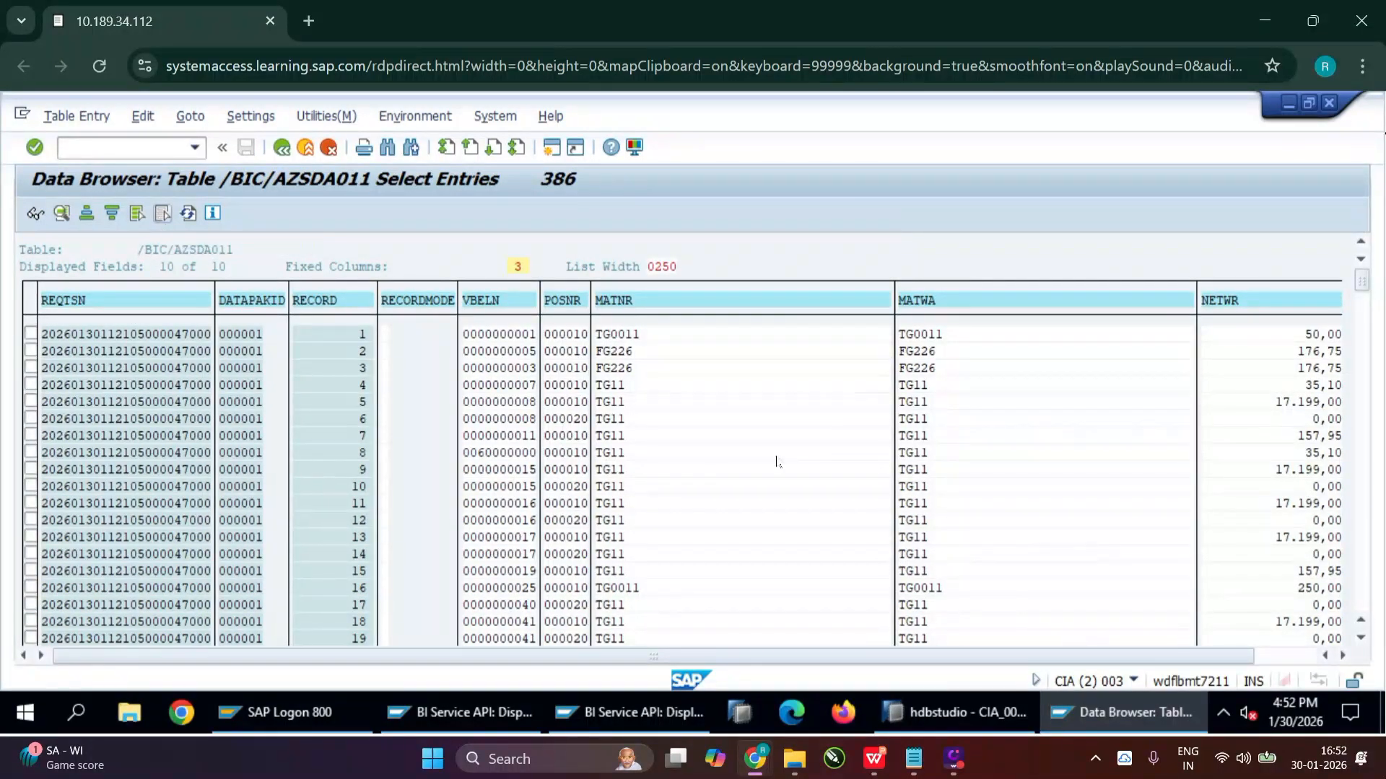
left_click_drag(996, 639, 701, 671)
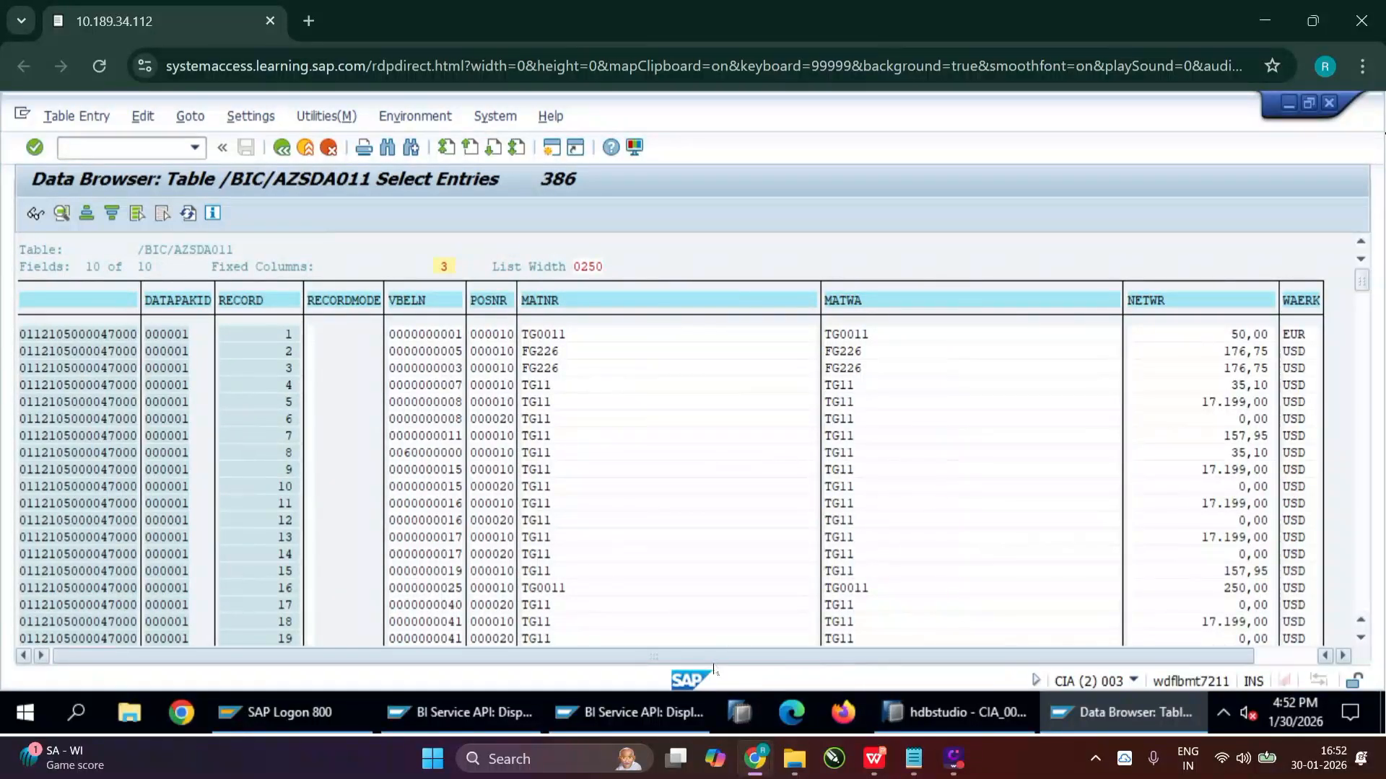